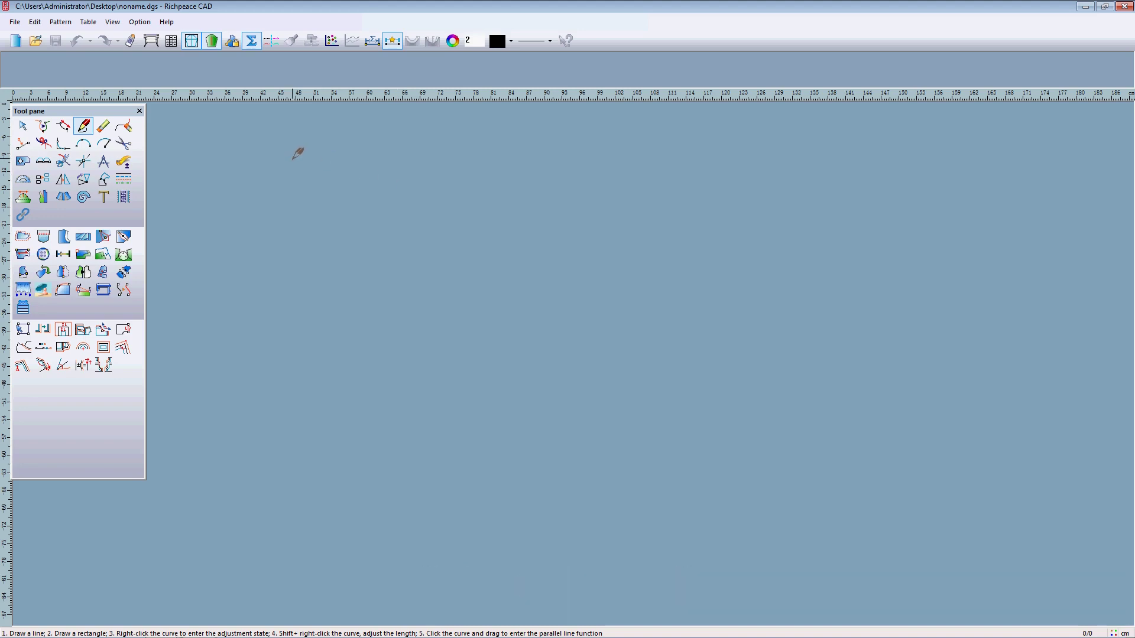
Open the size and measurement table and name the first three measurement rows Bust, Length and BAL
click(89, 22)
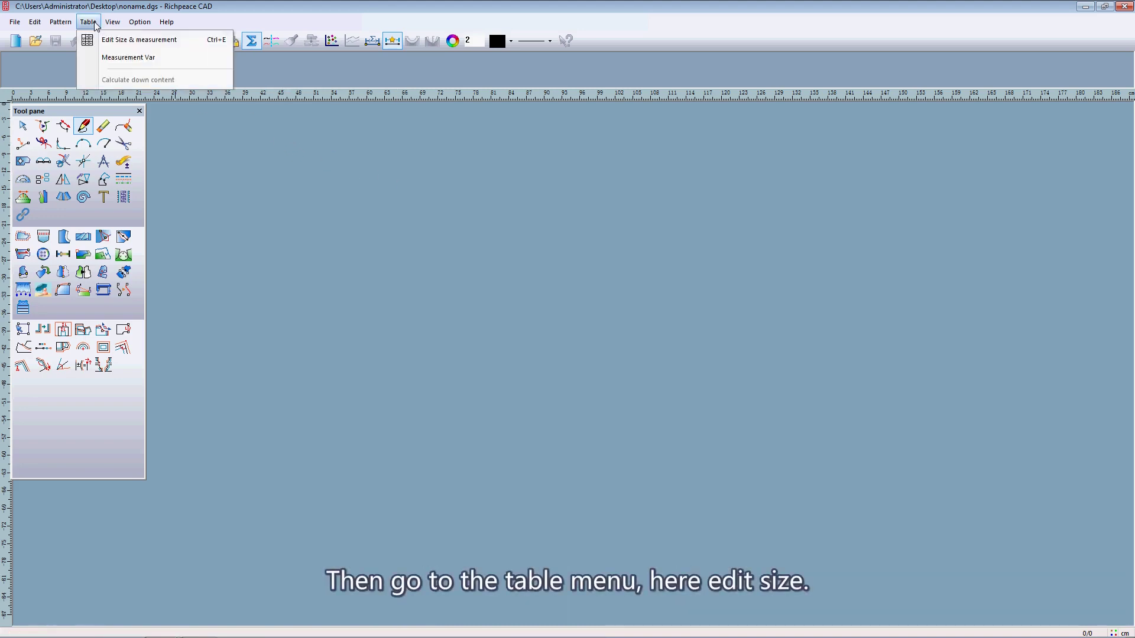
click(125, 40)
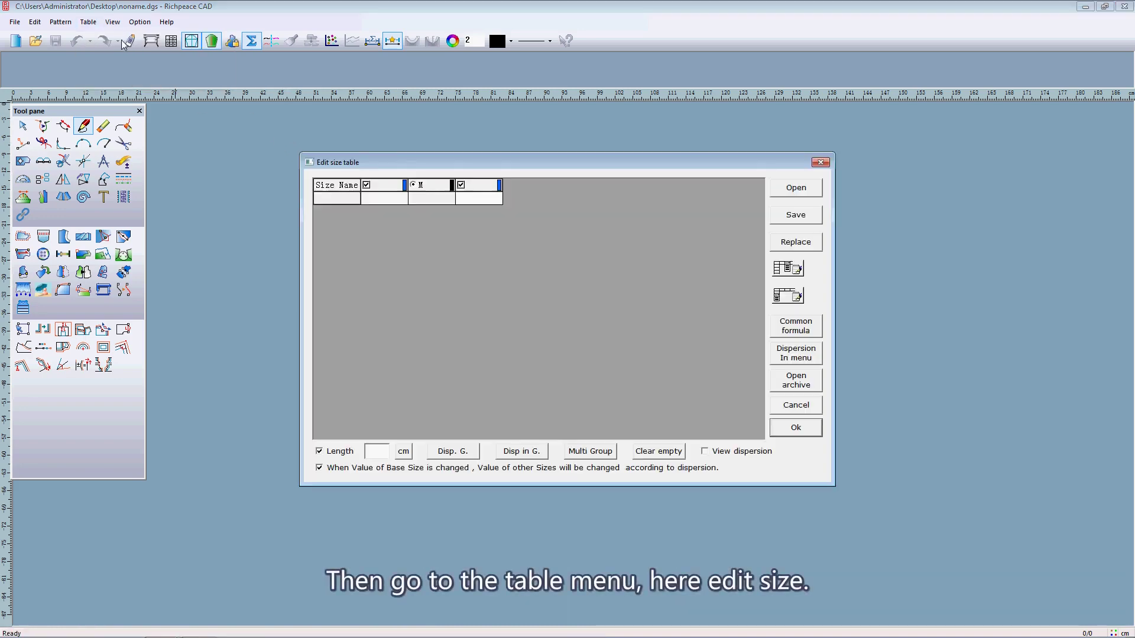
drag(388, 160, 367, 159)
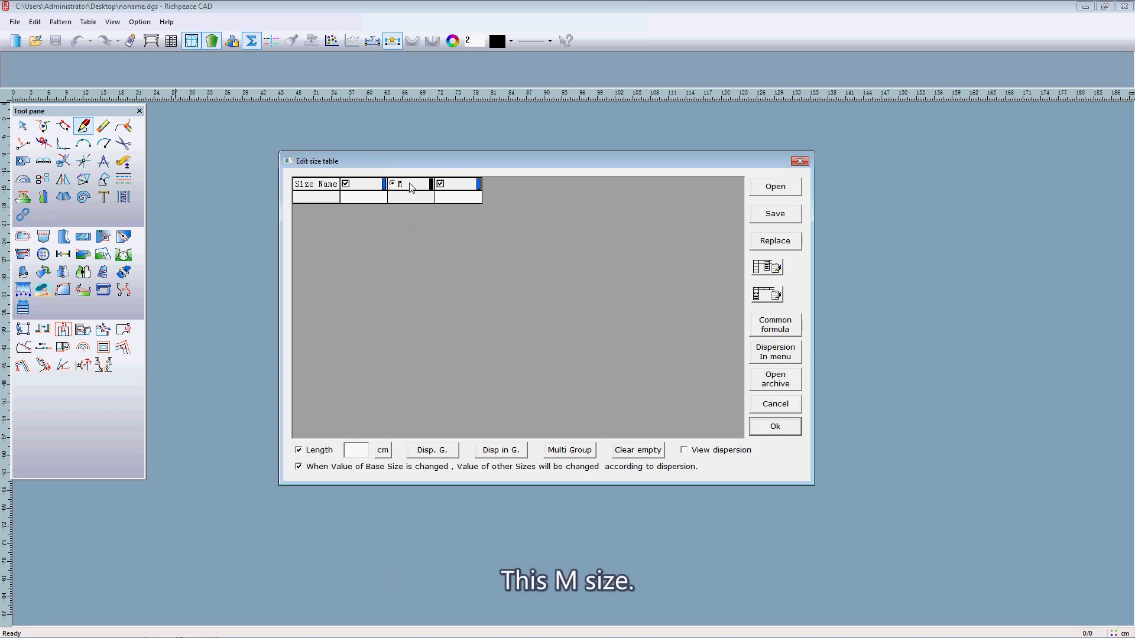
click(317, 201)
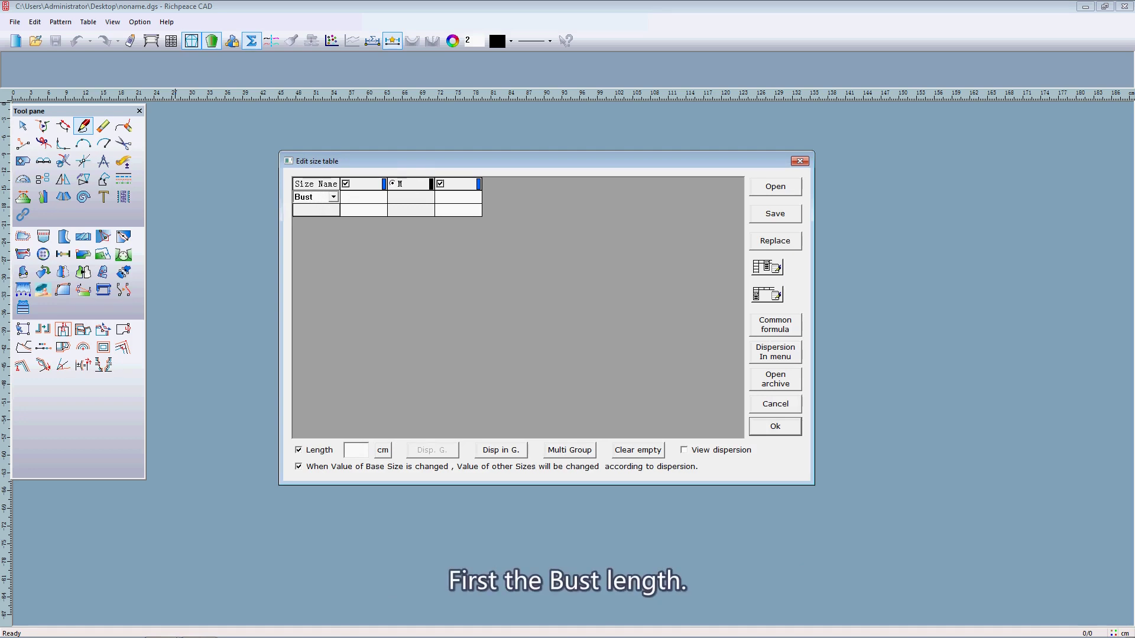
click(329, 210)
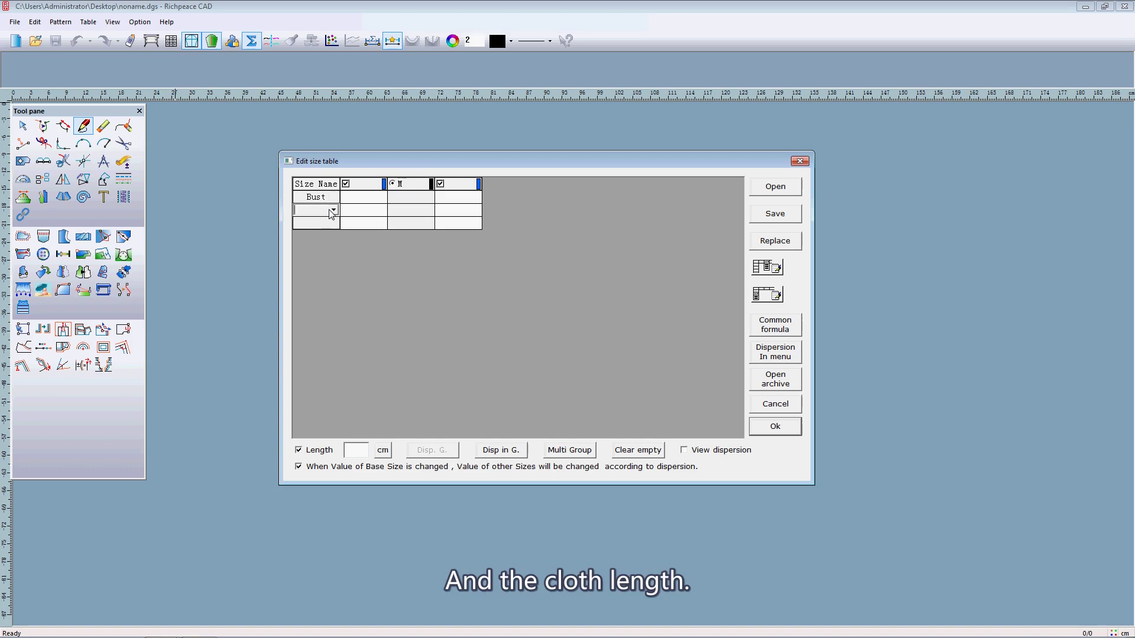
text(Length)
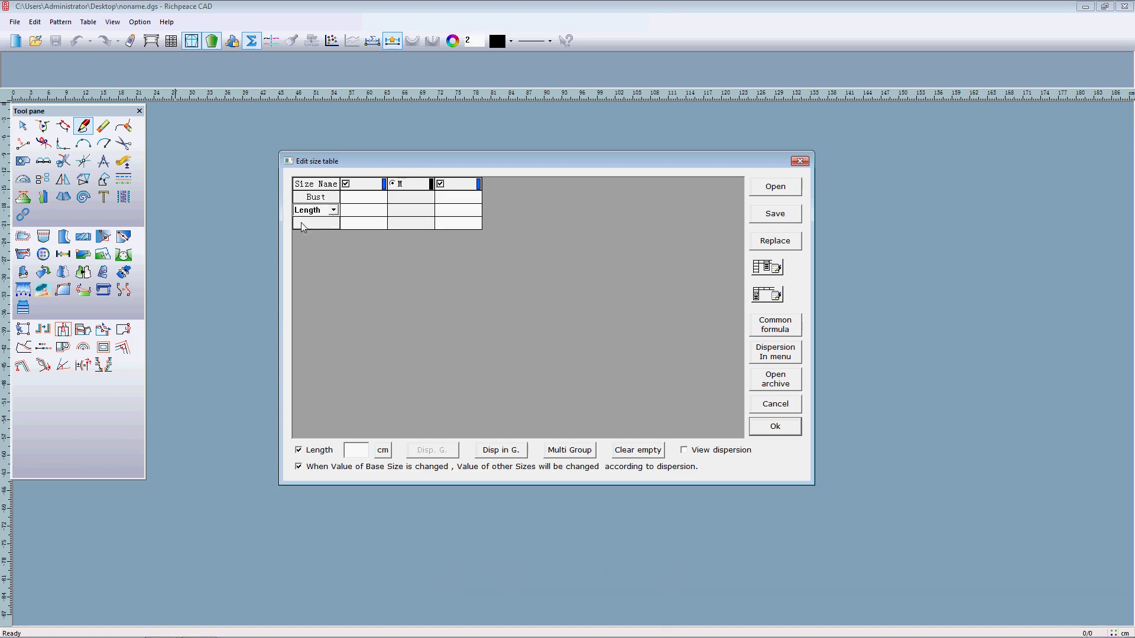
click(302, 224)
text(B)
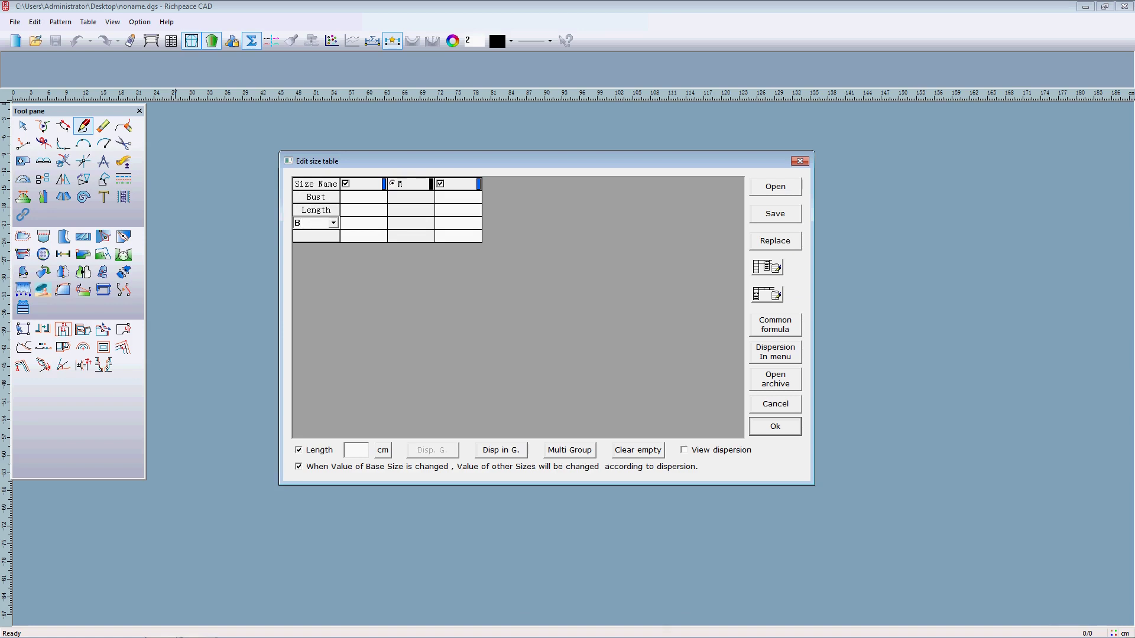
text(AL)
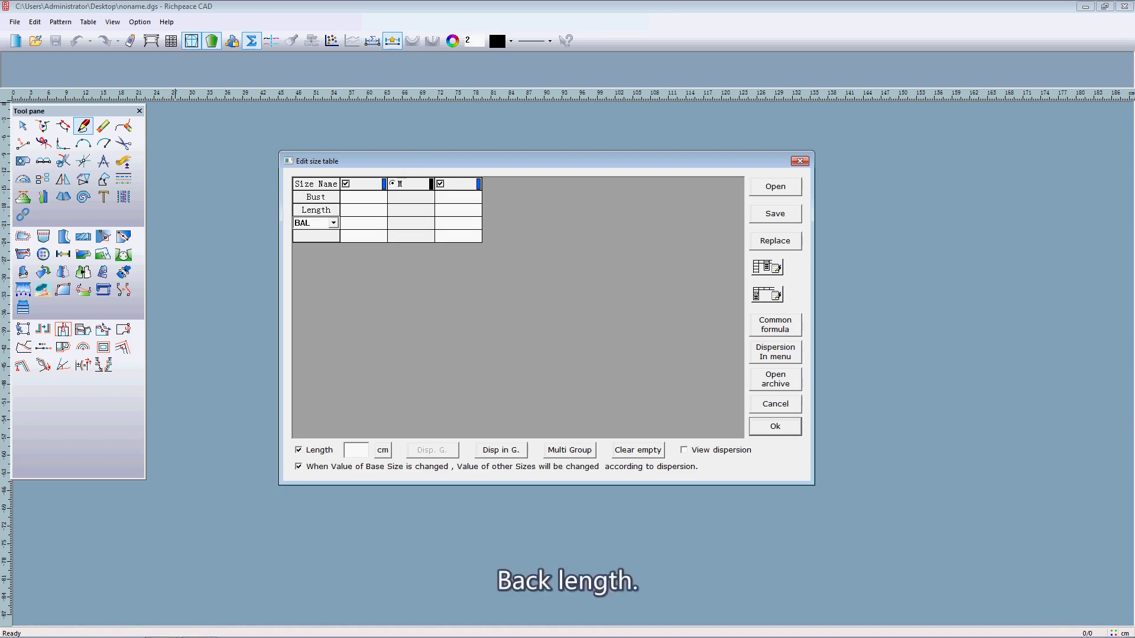
Add three more measurement rows to the size table, named SW, BCW and BCH
click(322, 236)
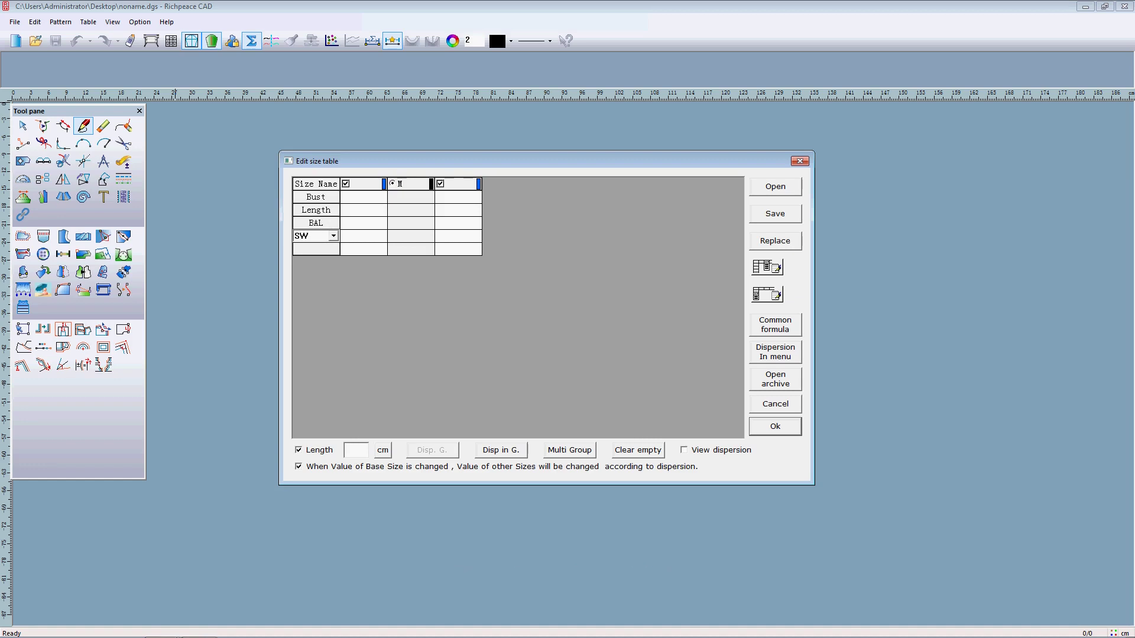
click(325, 250)
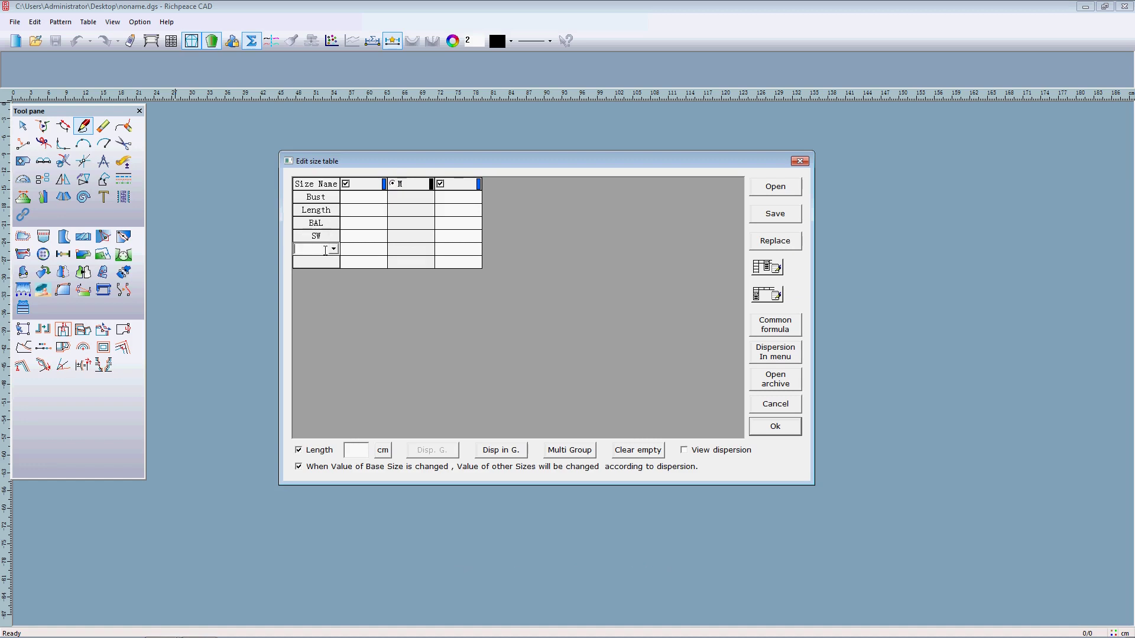
text(BCW)
click(327, 260)
text(BC)
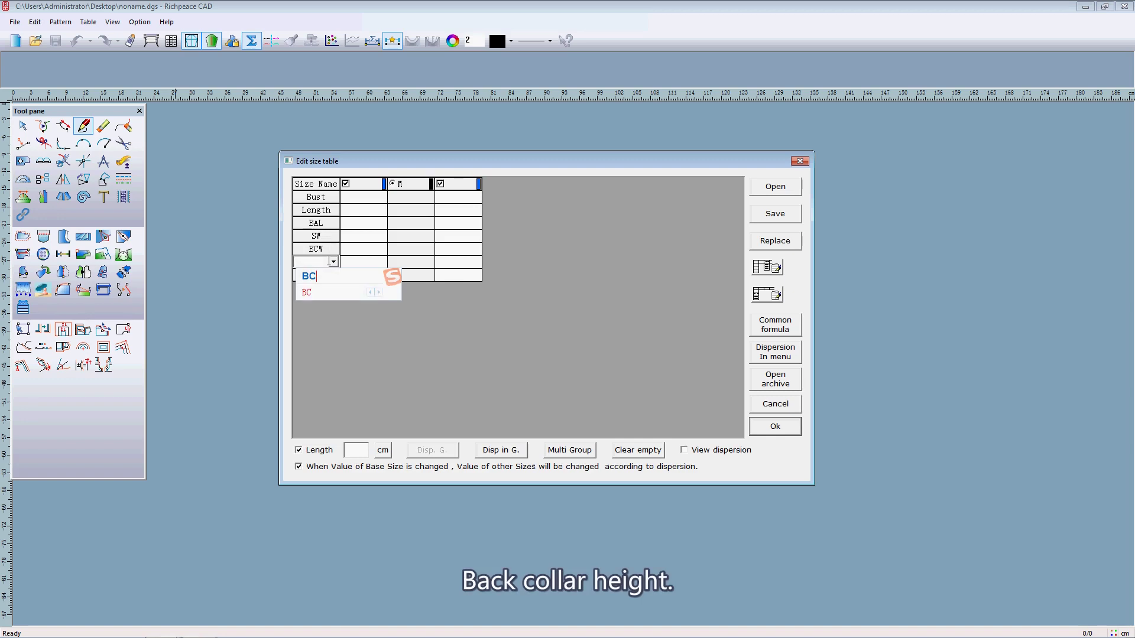
text(H)
key(Return)
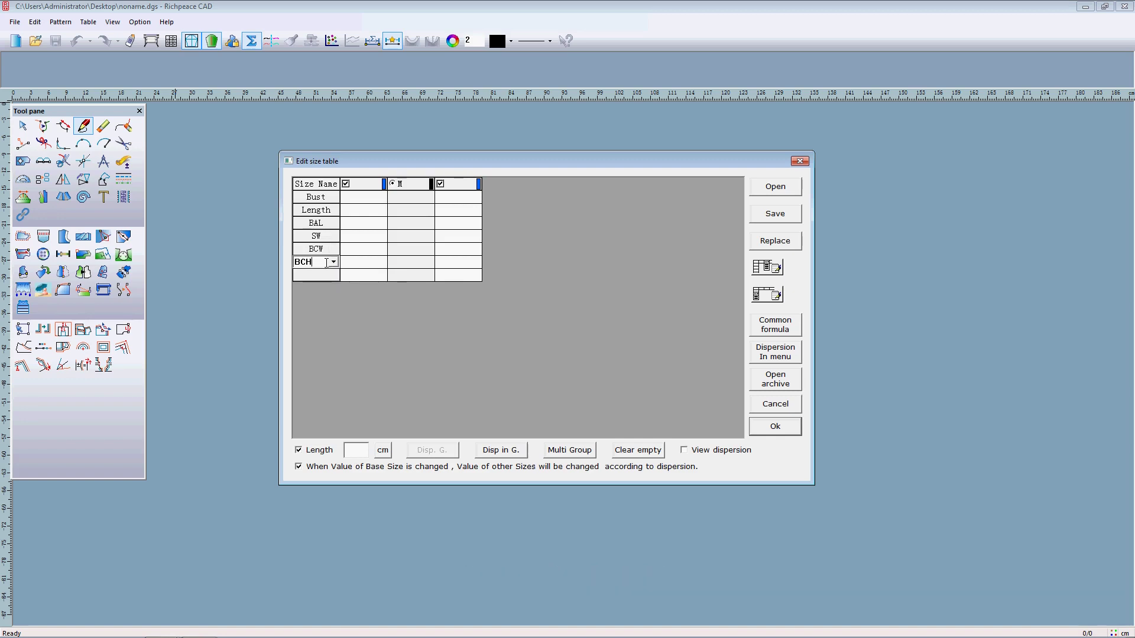
Enter the base size M values: Bust 96, Length 60 and BAL 38
click(406, 197)
text(96)
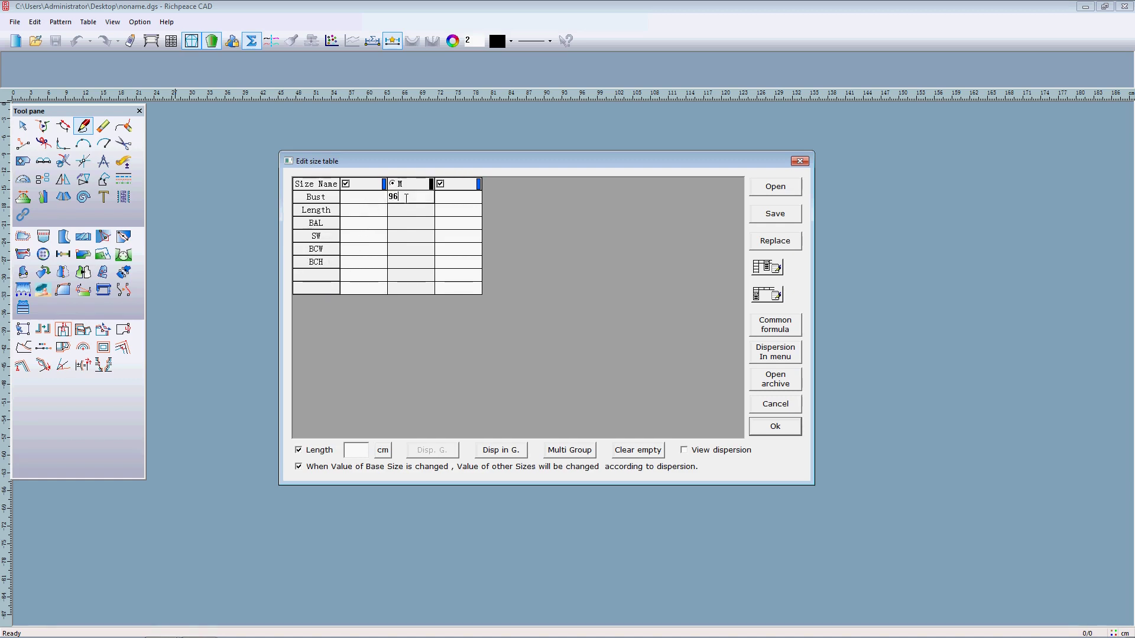
click(426, 211)
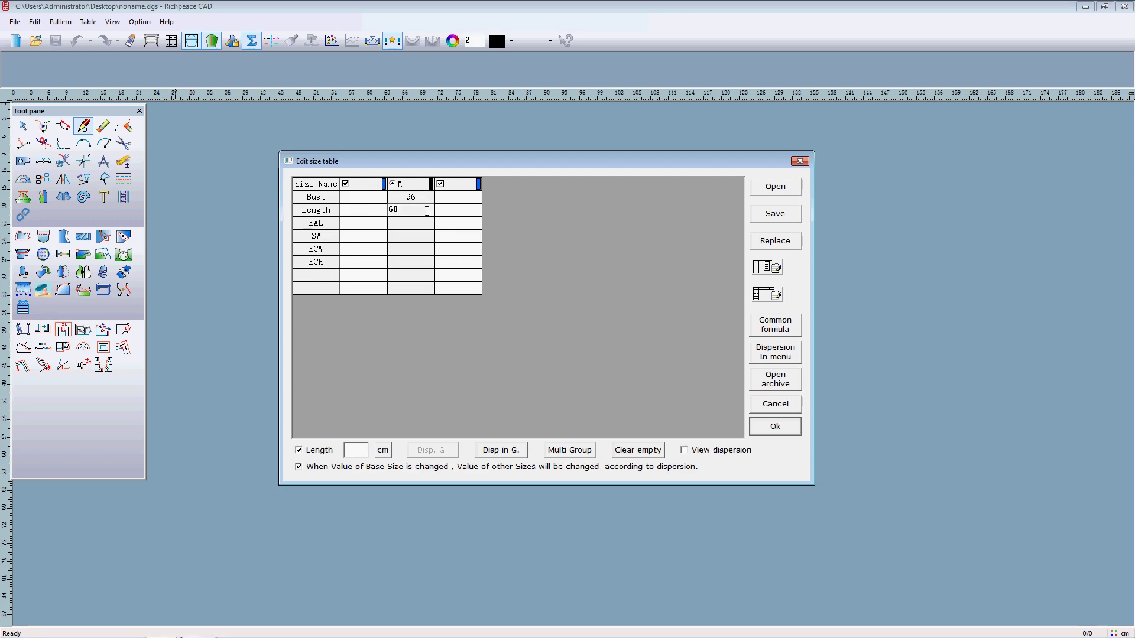
text(60)
click(423, 224)
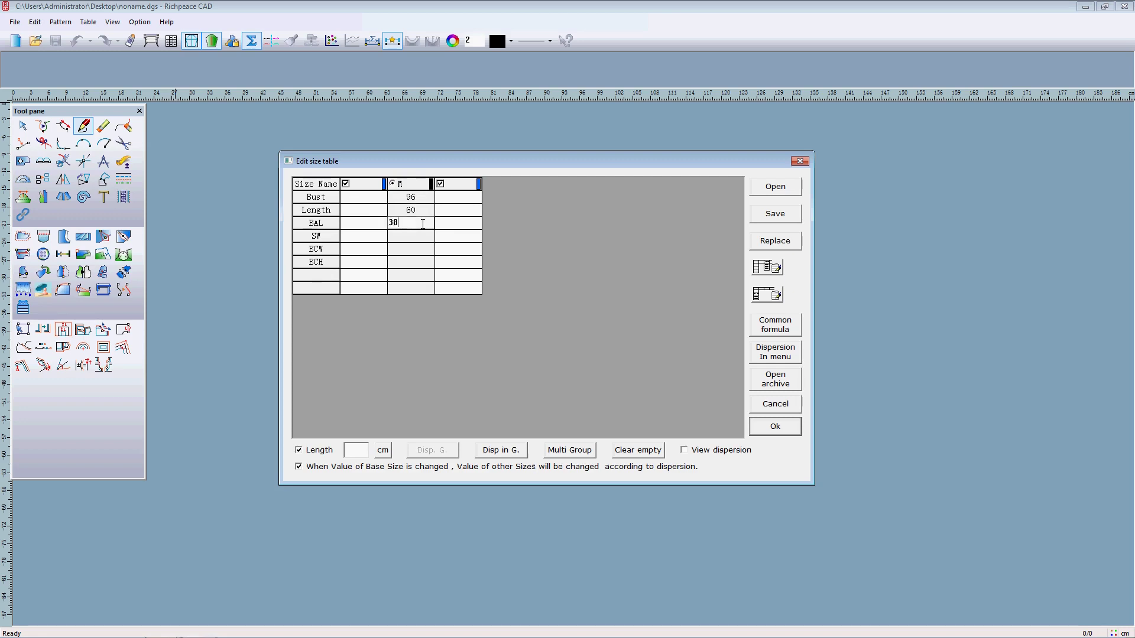
text(38)
Enter the remaining size M values: SW 38, BCW 7.5 and BCH 2.5
click(422, 238)
text(38)
click(428, 249)
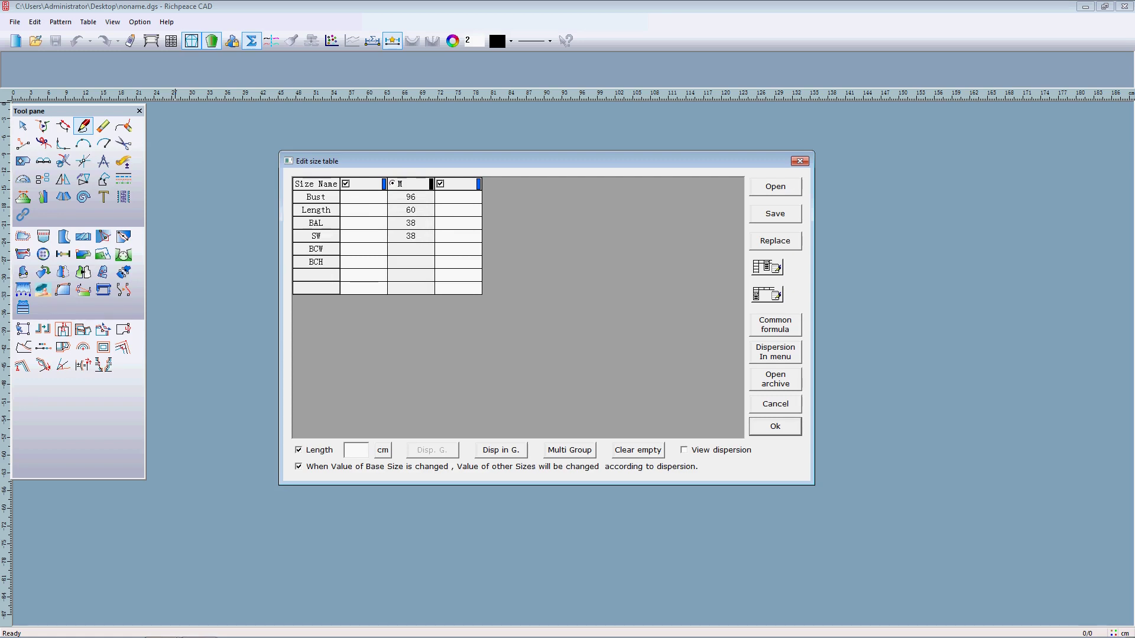
text(7.5)
click(422, 263)
text(2.5)
Set the dispersion to 4 cm from the M Bust value and add a smaller size named S before M
click(392, 197)
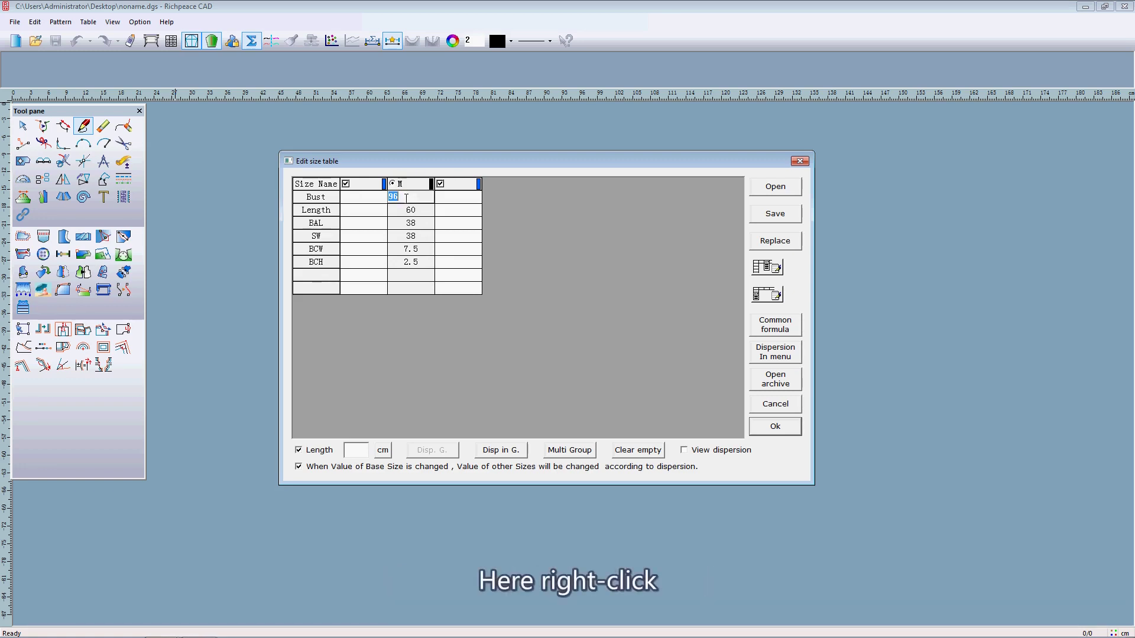
right_click(406, 198)
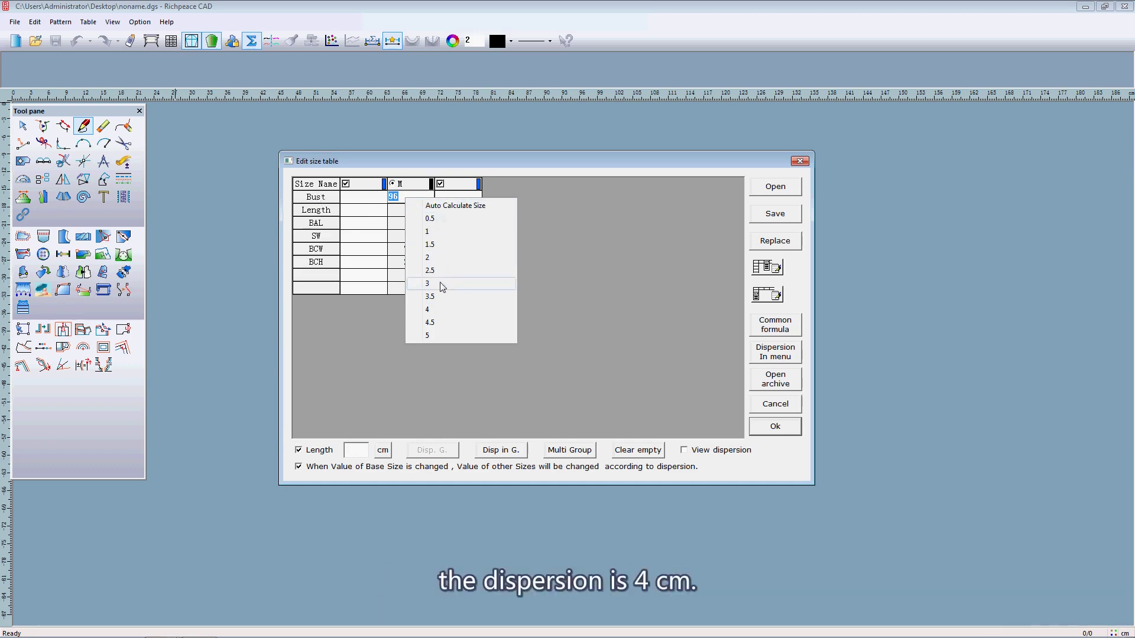
click(442, 312)
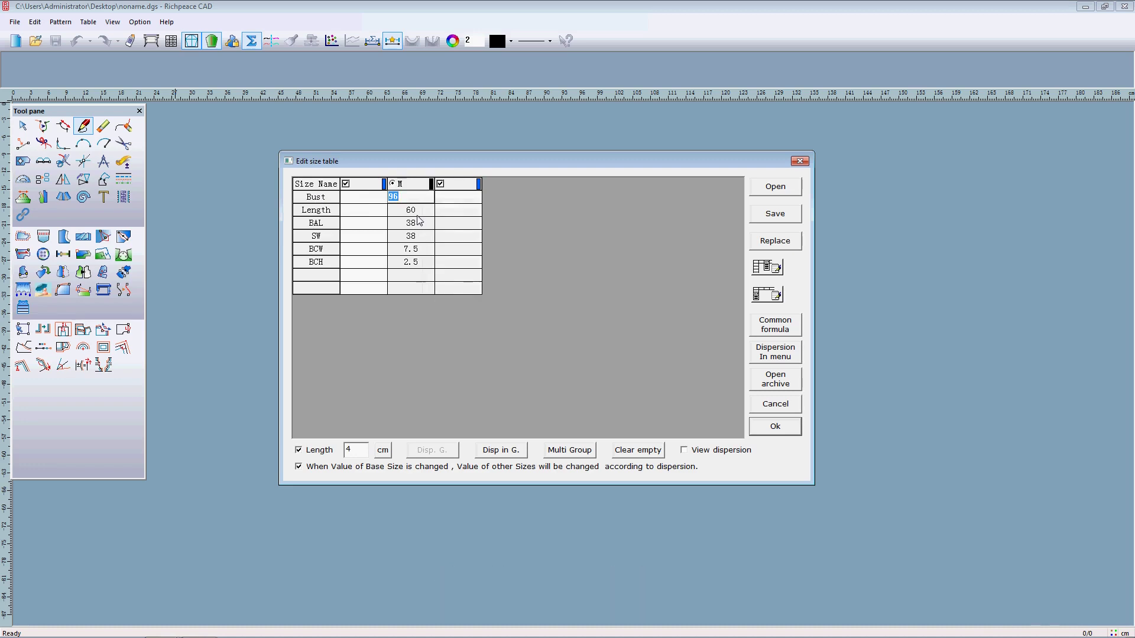
click(378, 193)
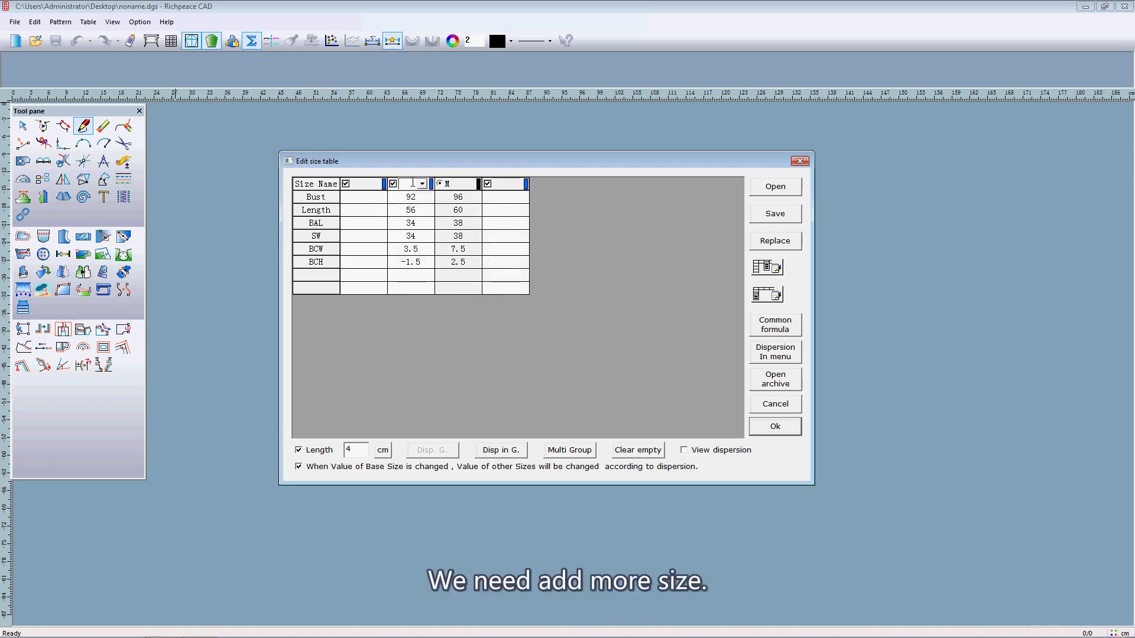
text(S)
key(Return)
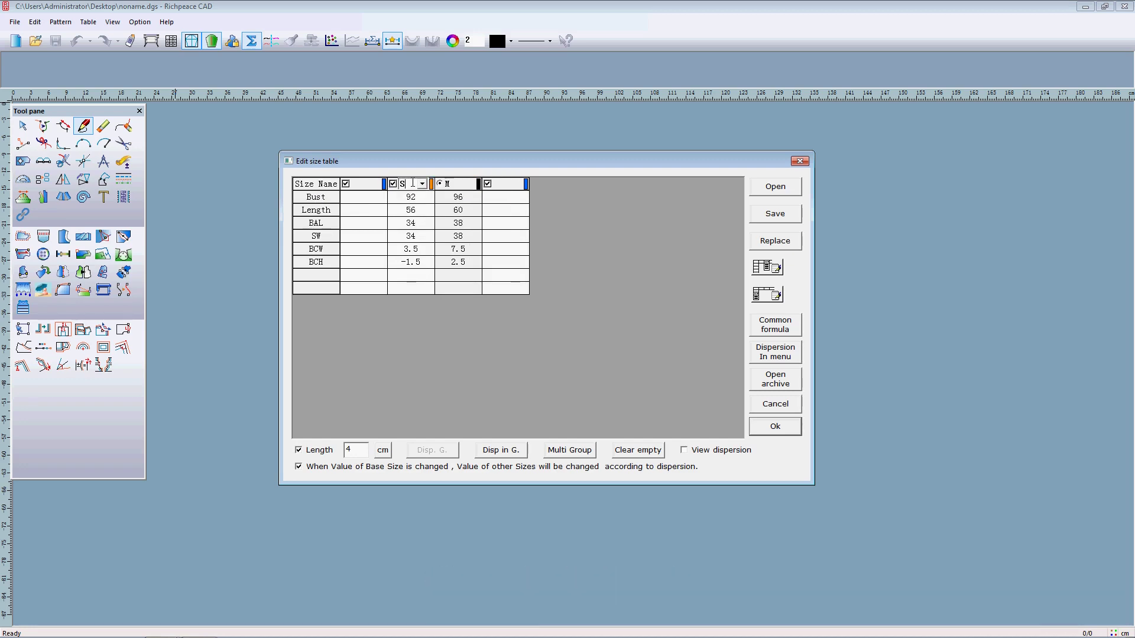
Add a larger size column after M and try to name it L
click(518, 188)
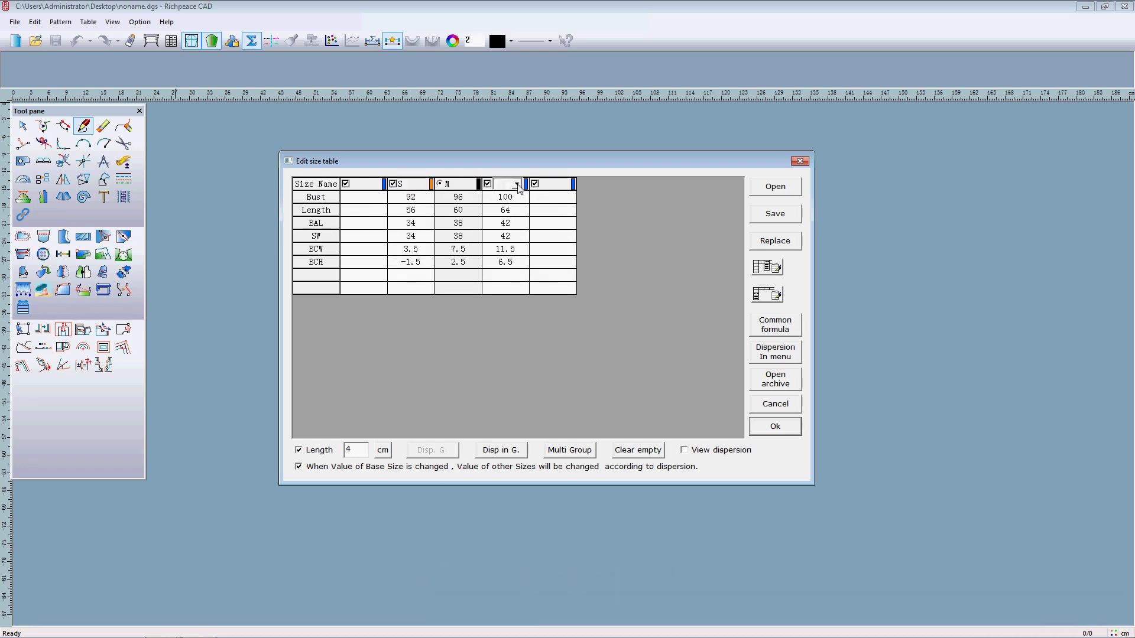
text(L)
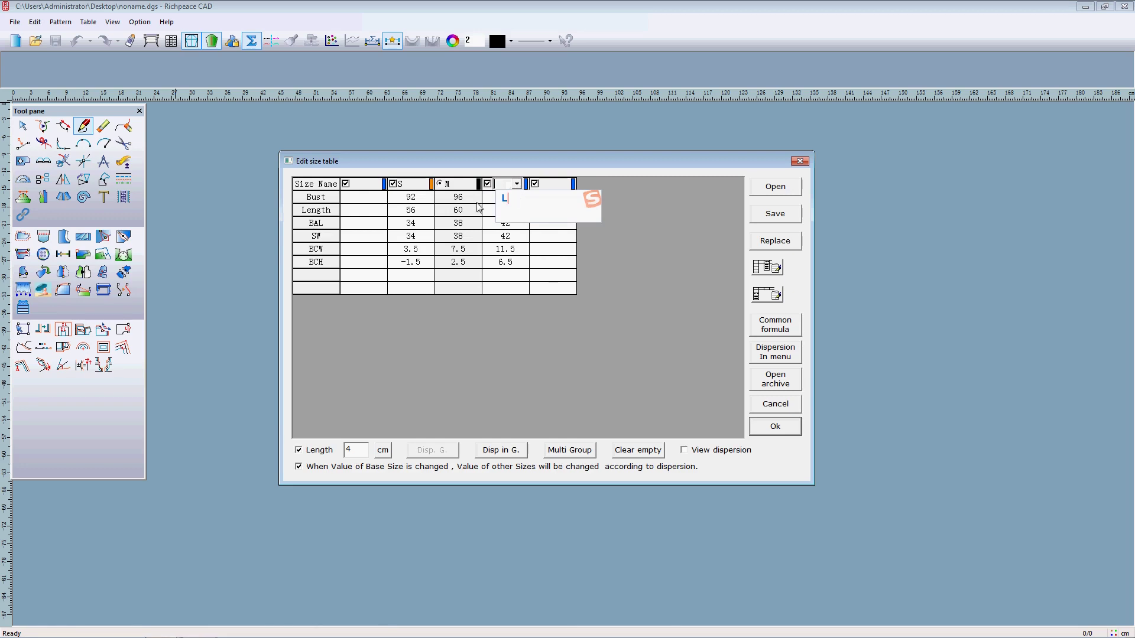
click(475, 201)
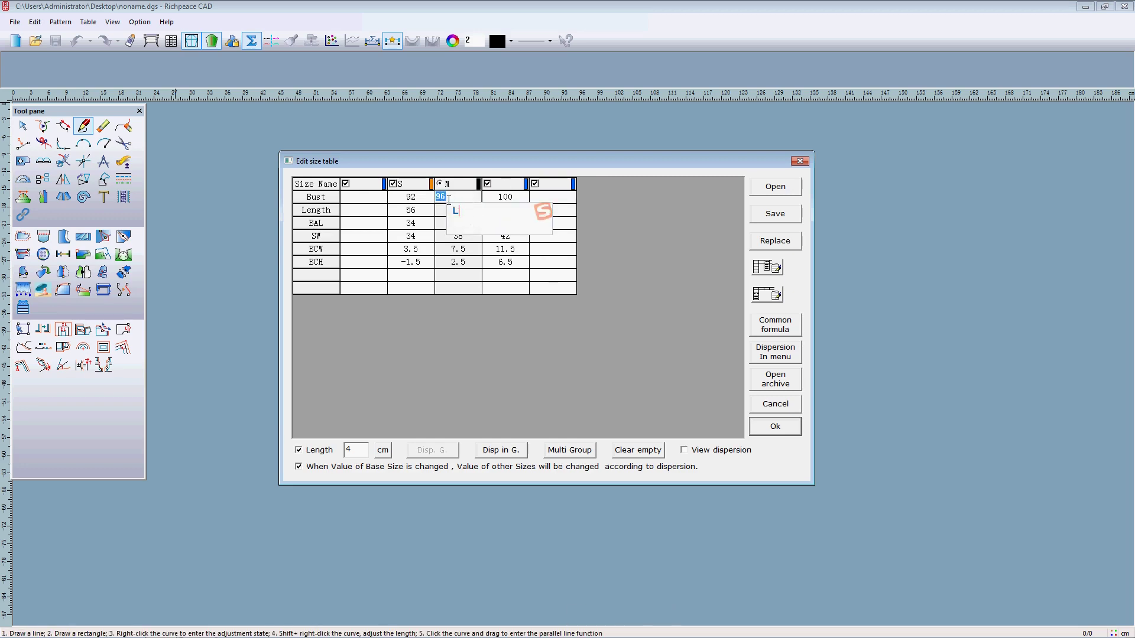
key(Escape)
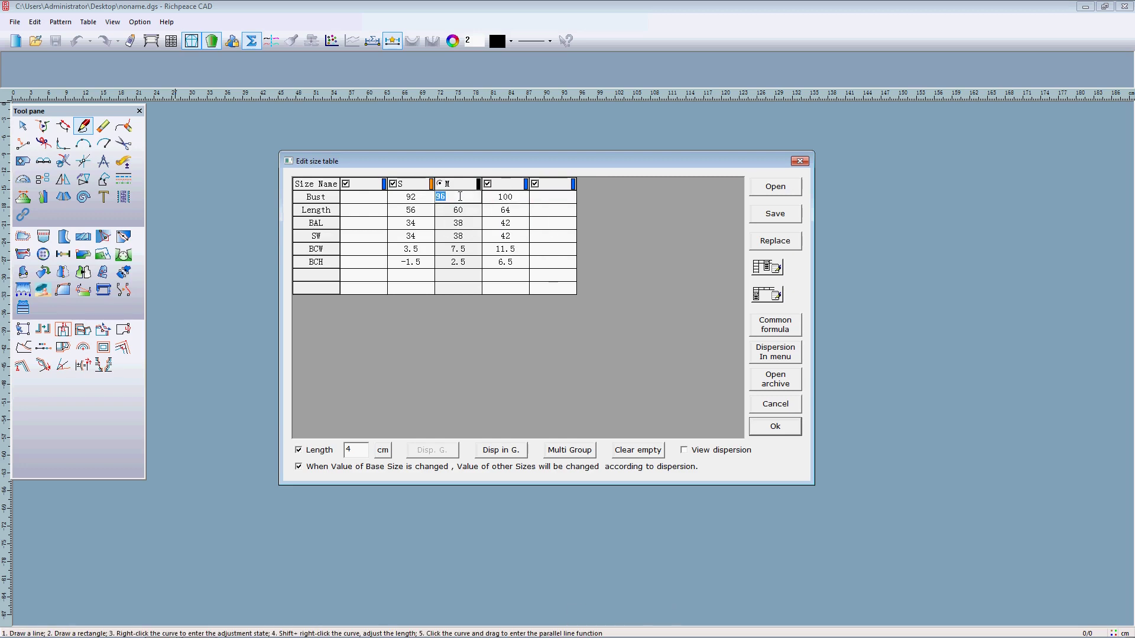
right_click(460, 197)
key(Escape)
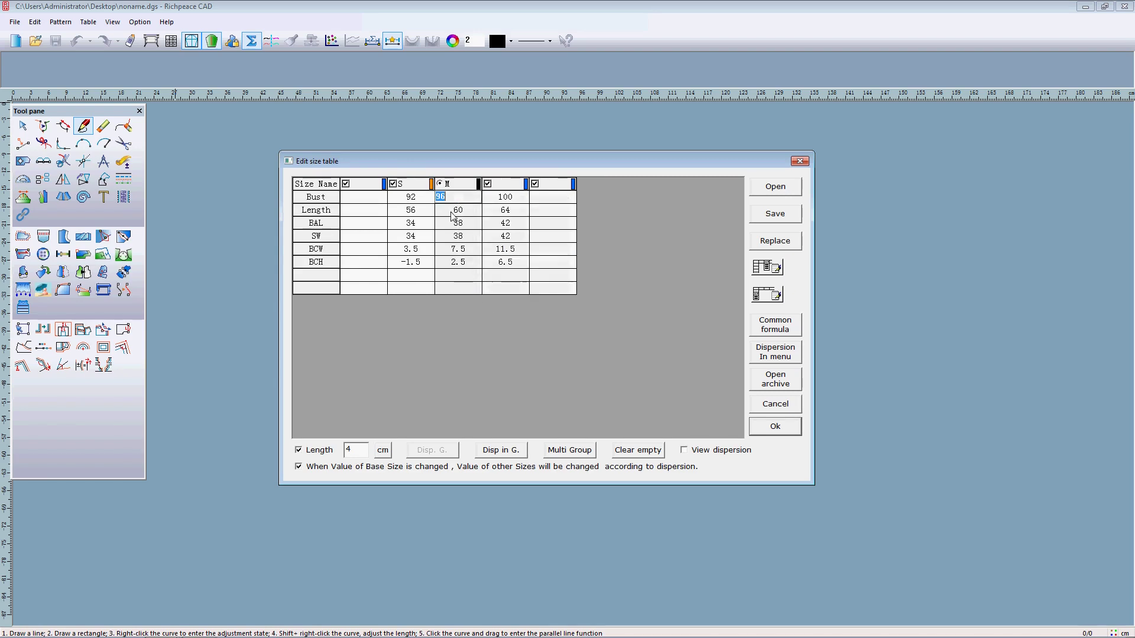
Set the size dispersion to 2 cm for Length and 1 cm for both BAL and SW
right_click(453, 212)
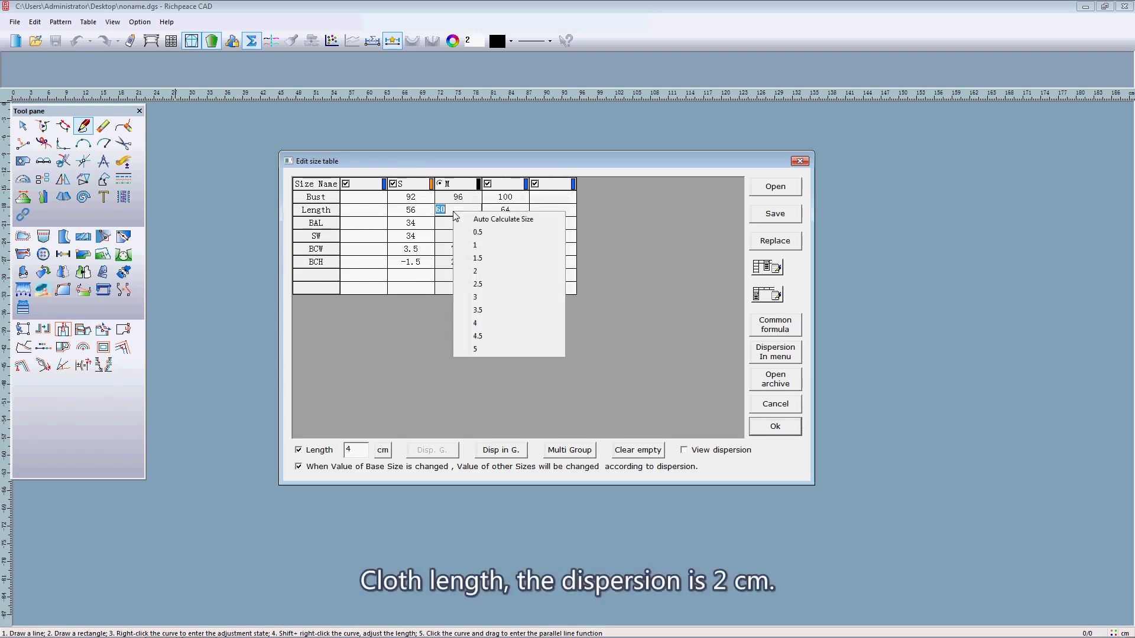
click(481, 272)
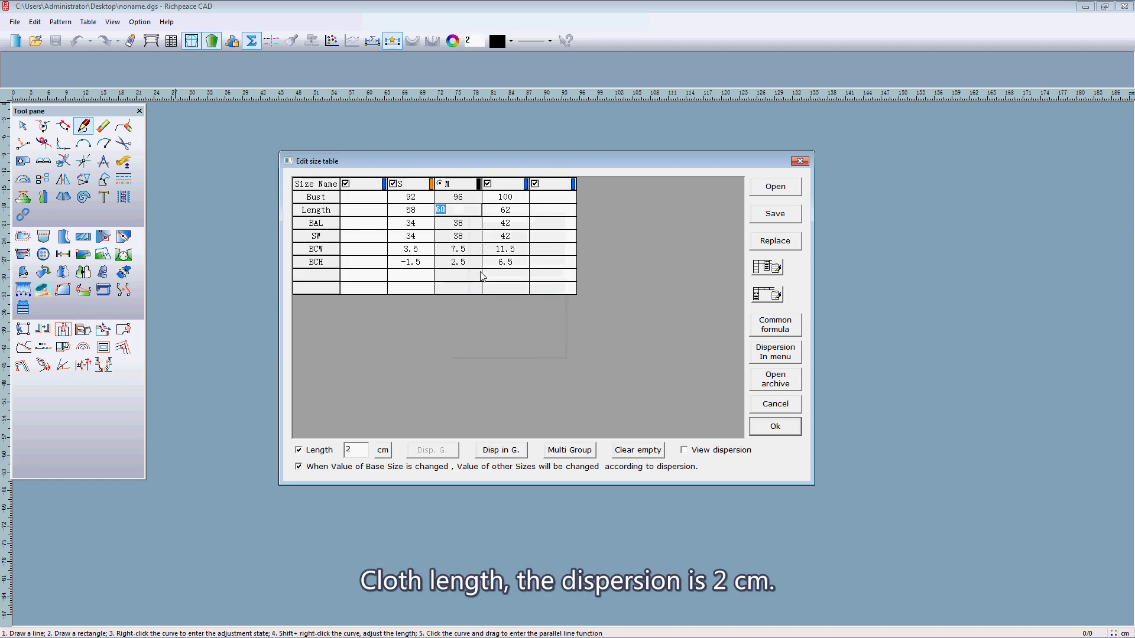
right_click(460, 224)
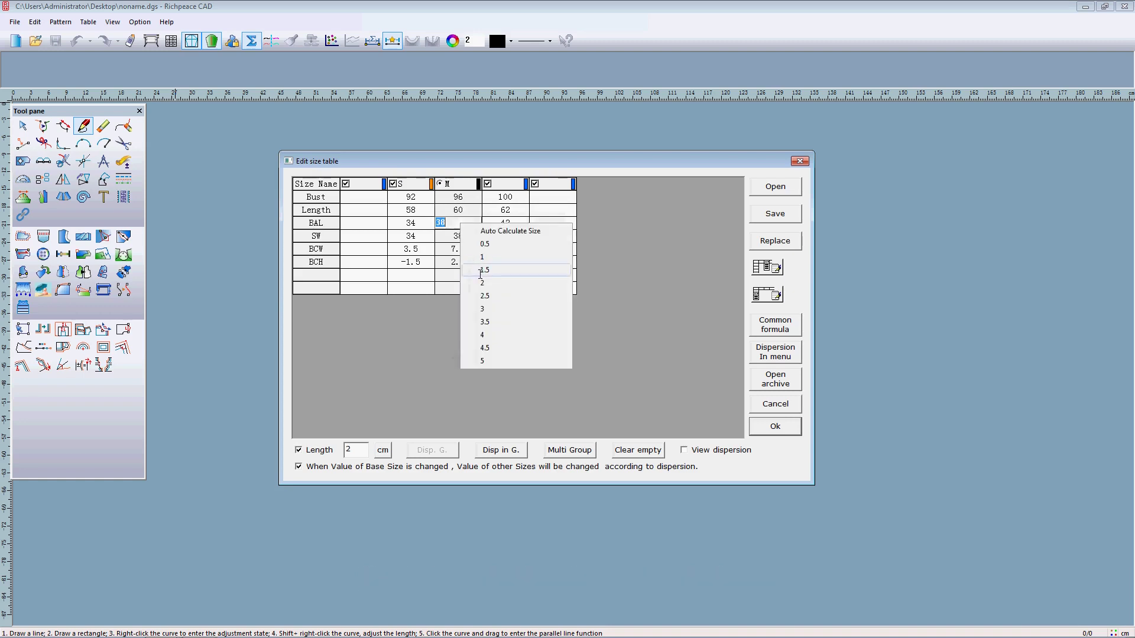
click(483, 257)
right_click(465, 237)
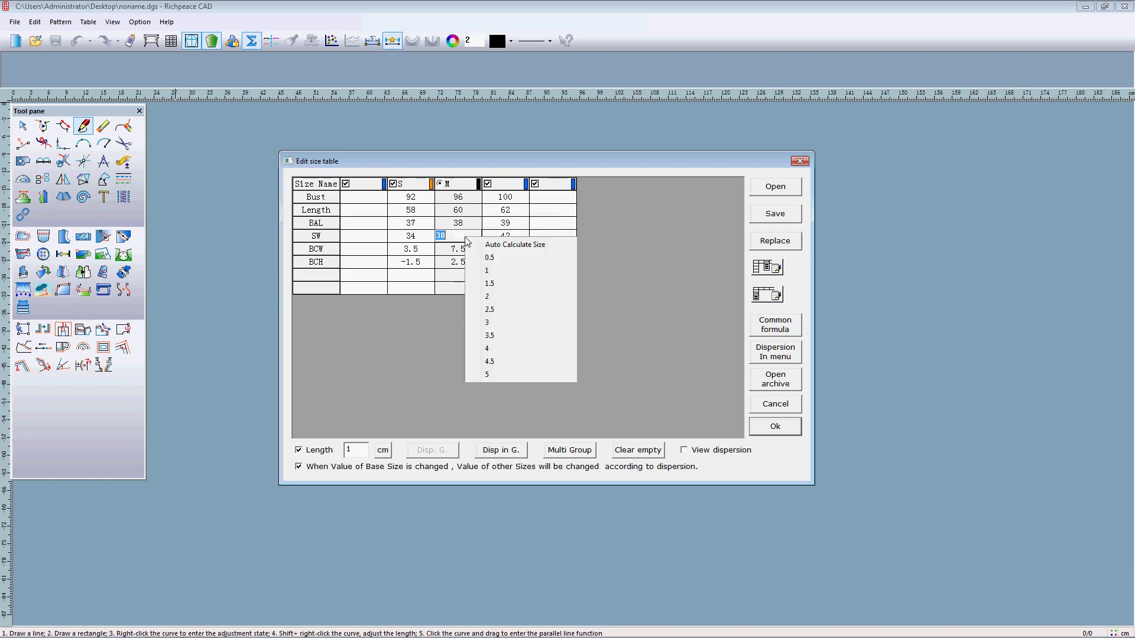
click(487, 271)
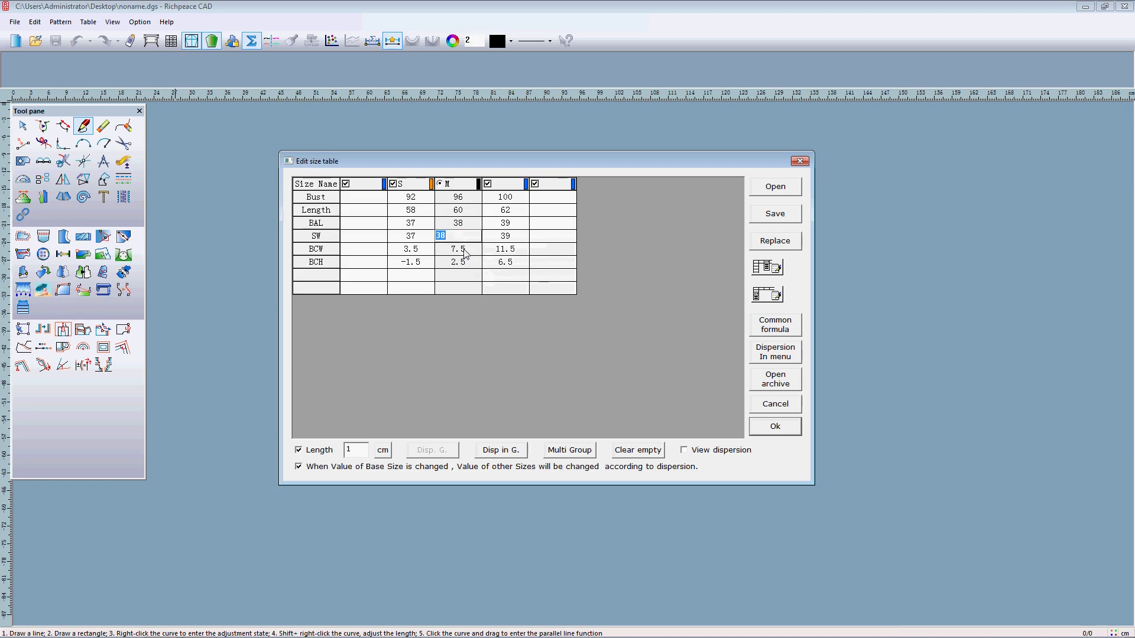
Set the size dispersion to 0.5 cm for BCW and BCH, and try to confirm the size table
right_click(465, 251)
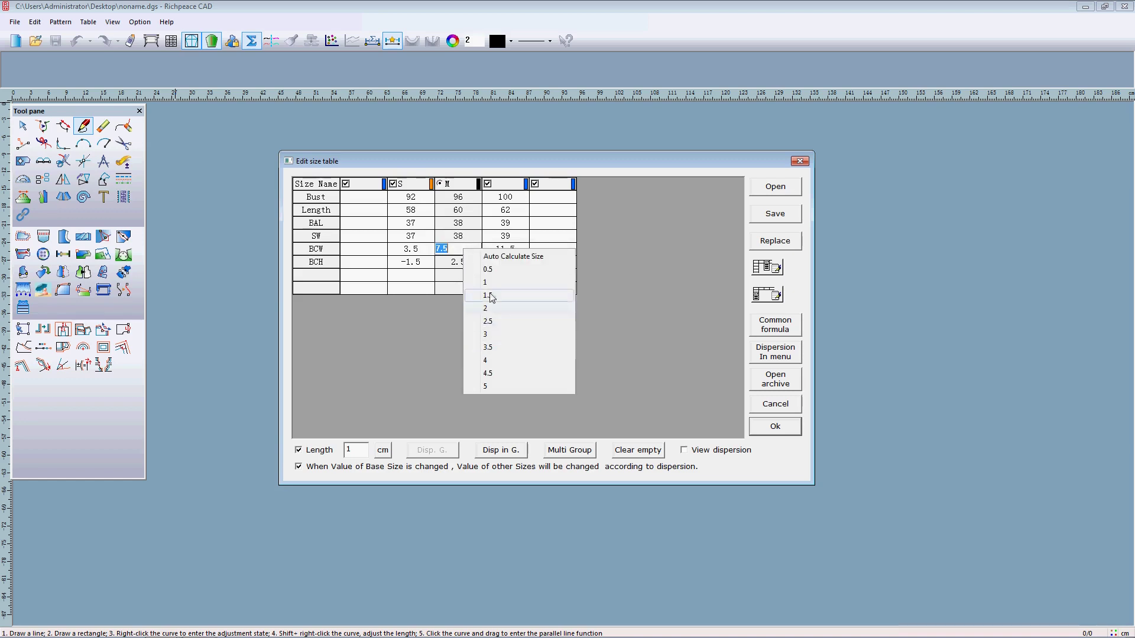
click(488, 270)
right_click(468, 264)
click(492, 284)
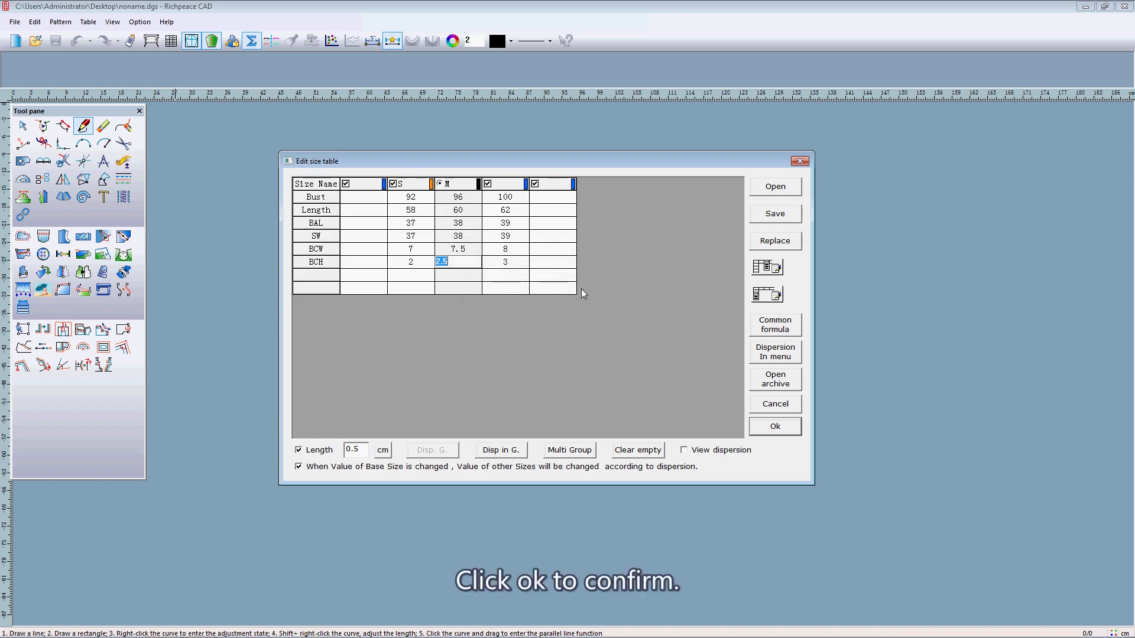
click(757, 423)
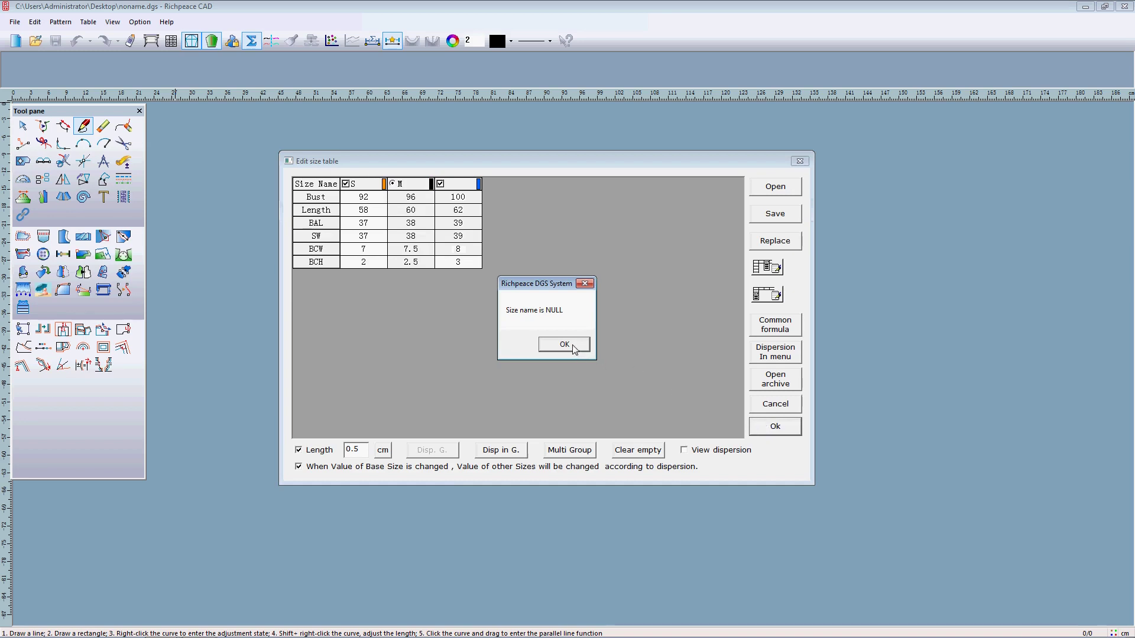
click(585, 283)
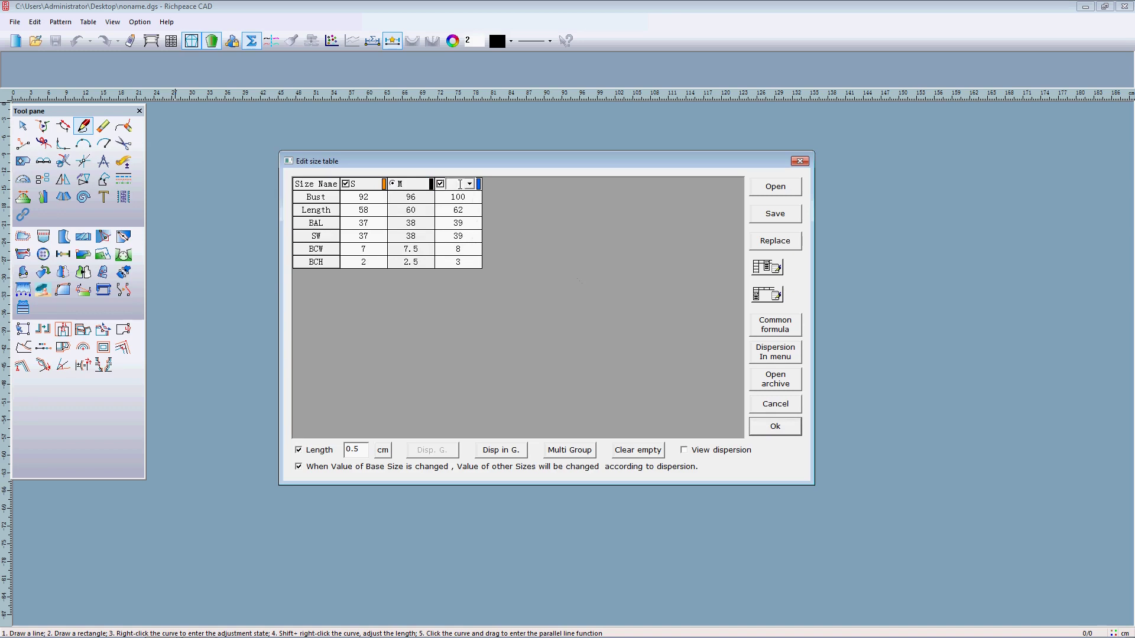
Confirm the size table and sketch a rectangle about 33.5 cm wide and 46.9 cm high with the Pen tool
click(775, 428)
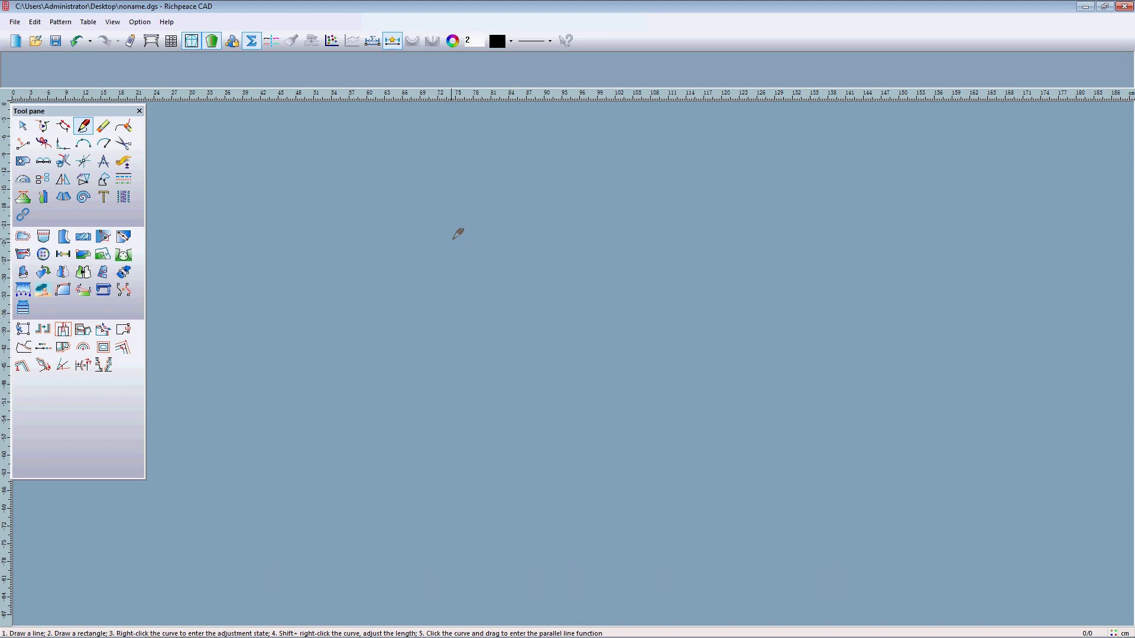
click(84, 127)
drag(372, 193, 569, 470)
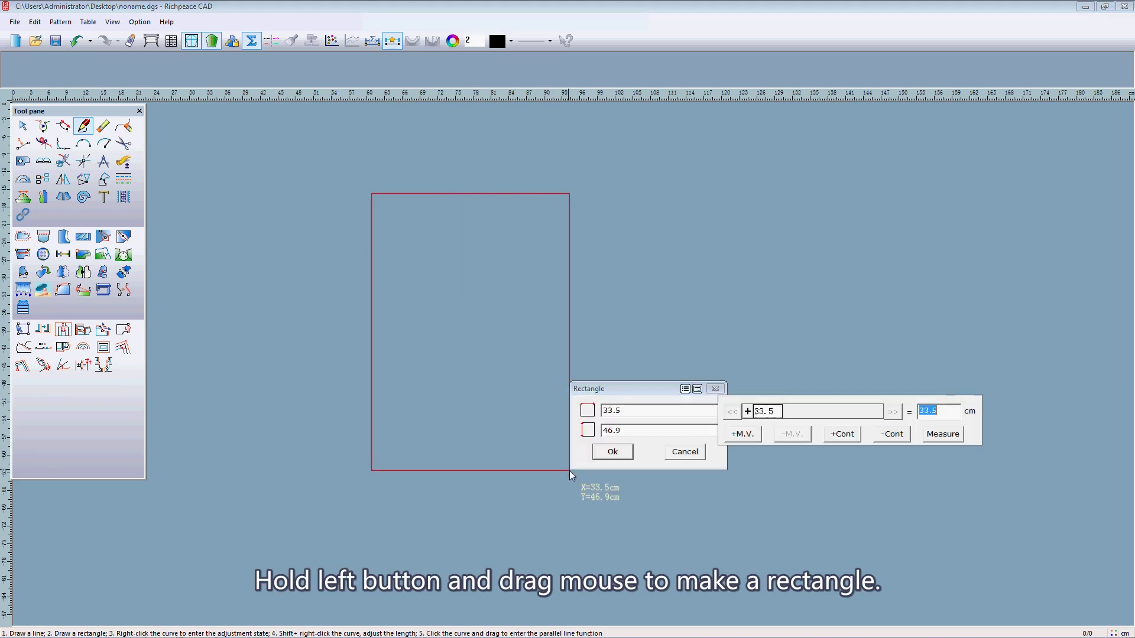
drag(620, 390, 464, 268)
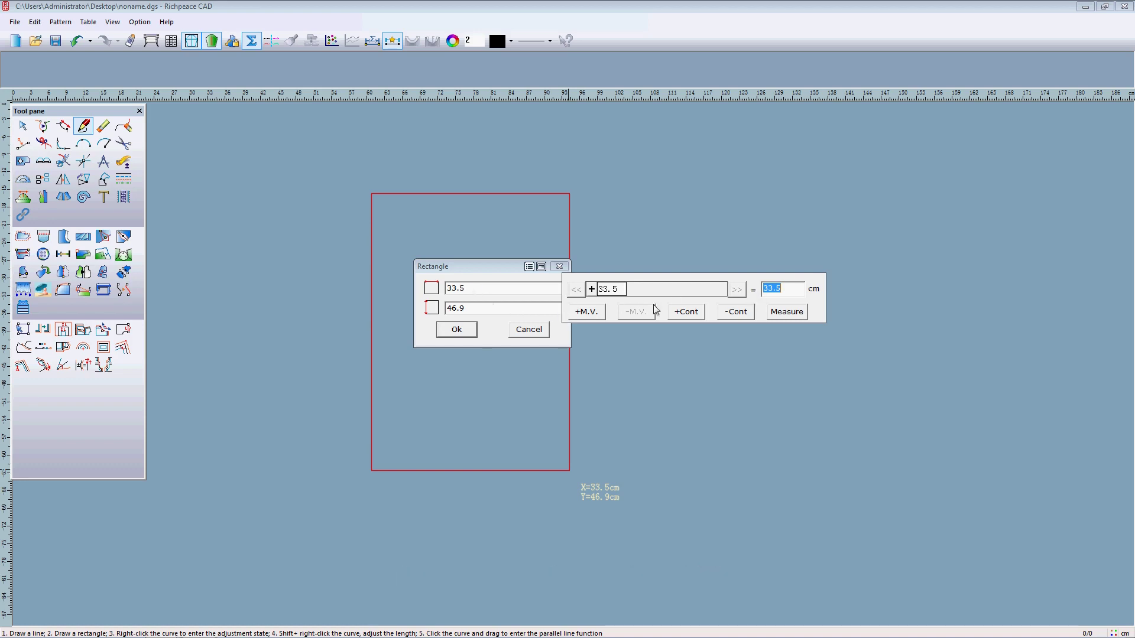
Set the rectangle's width to the formula Bust/4 and its height to the Length measurement, and confirm it
click(590, 313)
click(609, 291)
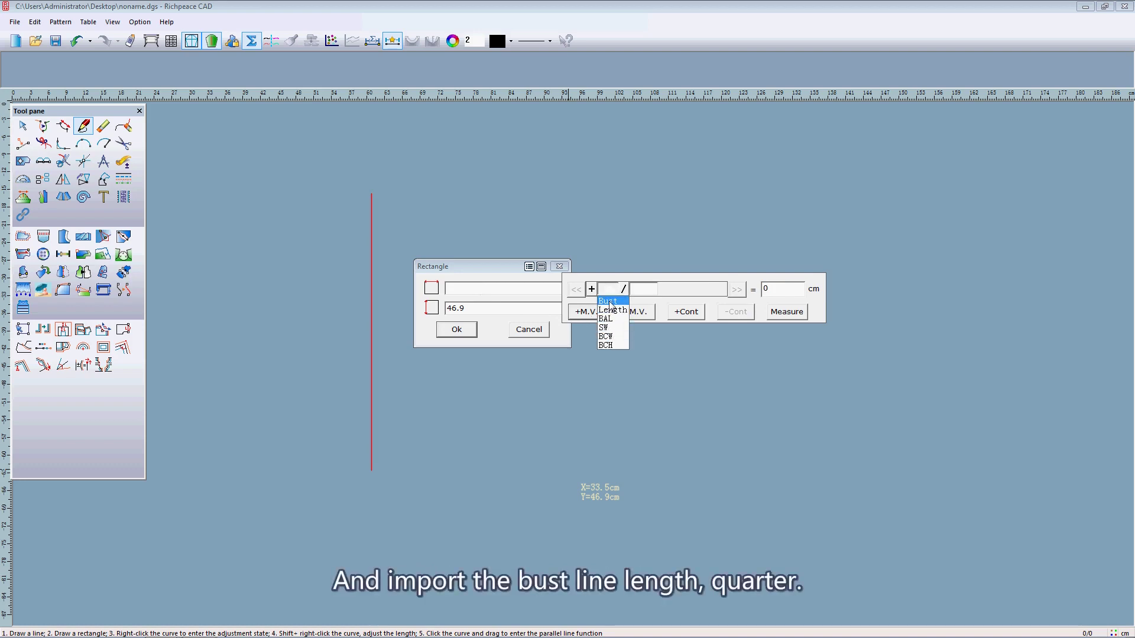
click(609, 301)
click(644, 288)
text(4)
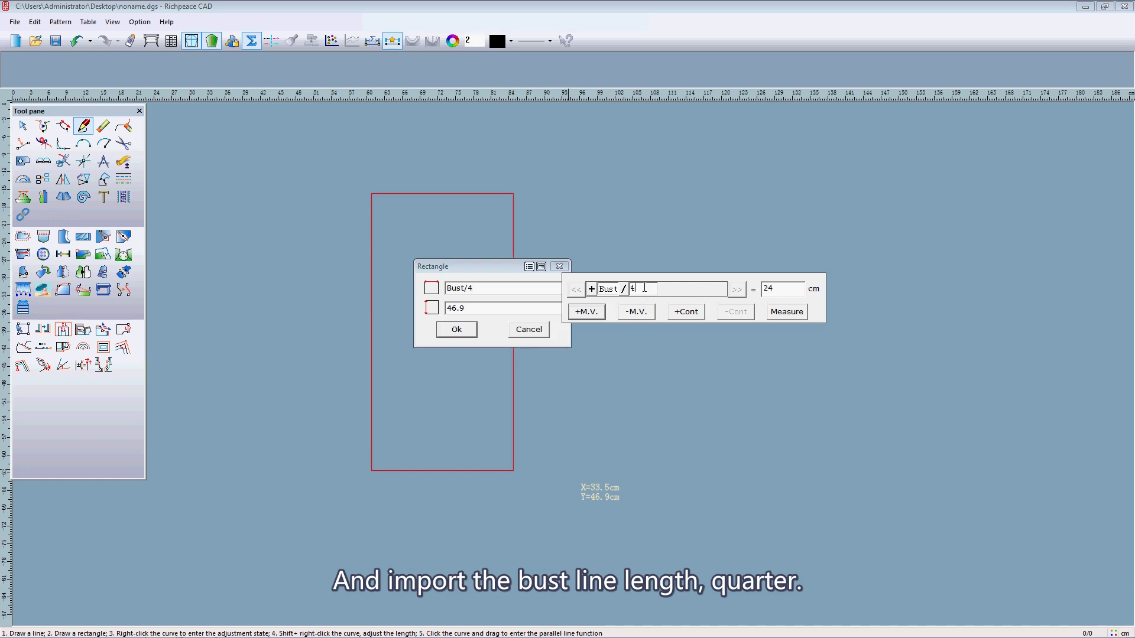
click(482, 310)
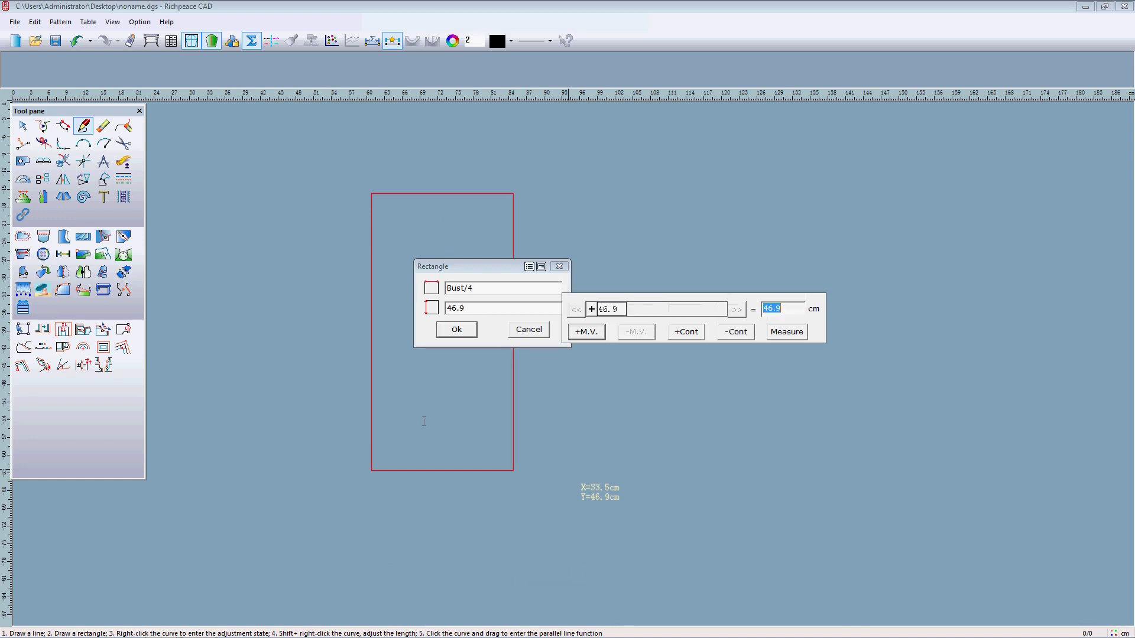
click(583, 331)
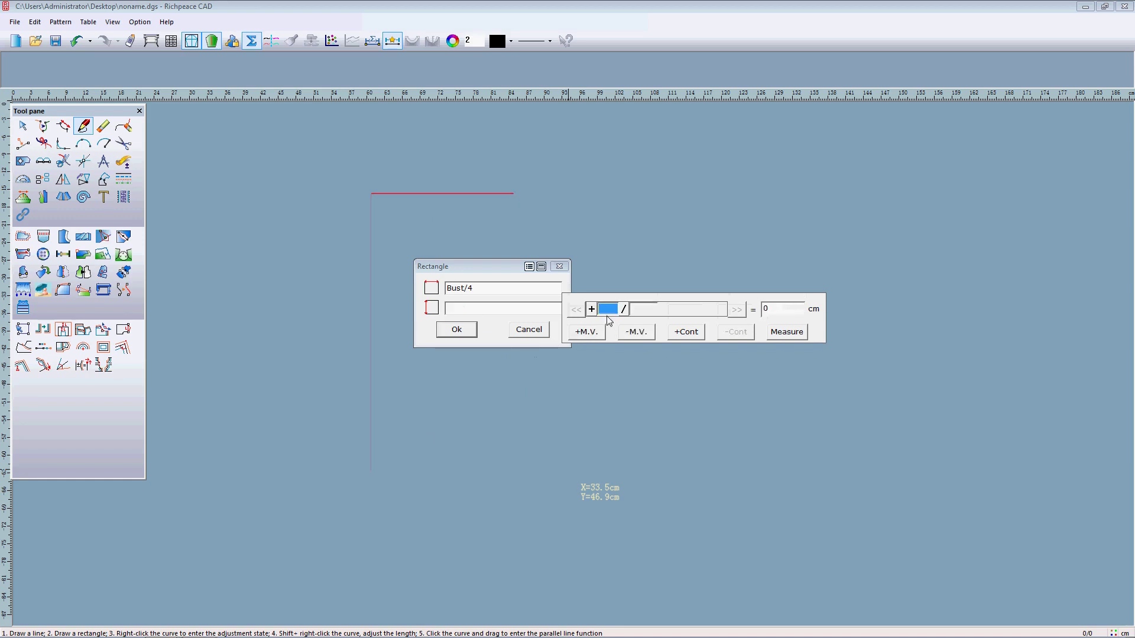
click(612, 329)
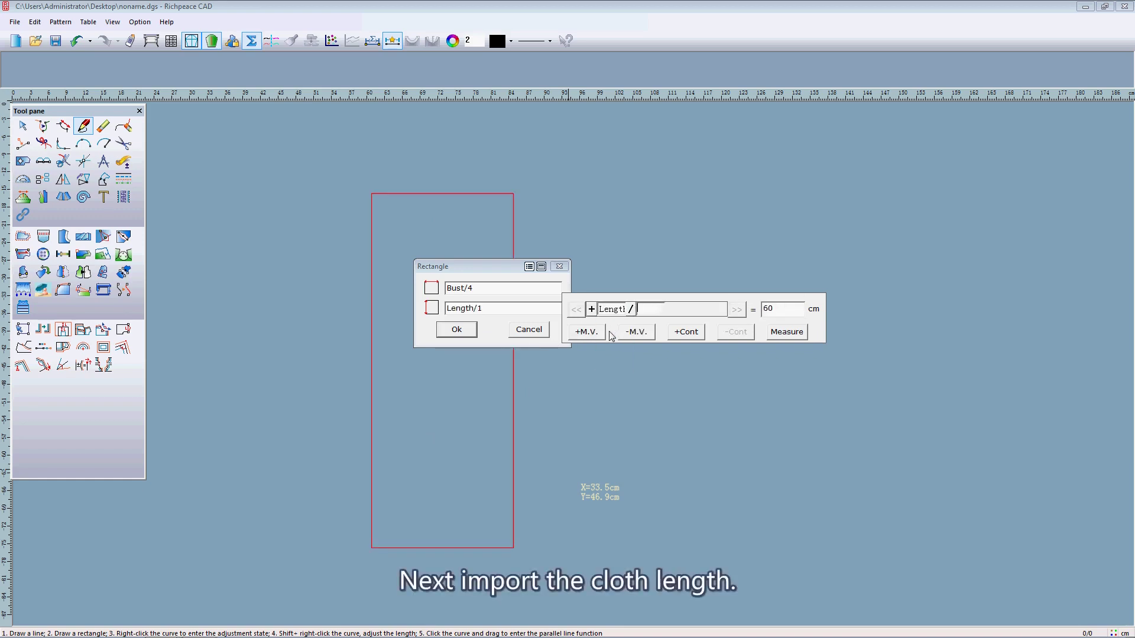
click(456, 329)
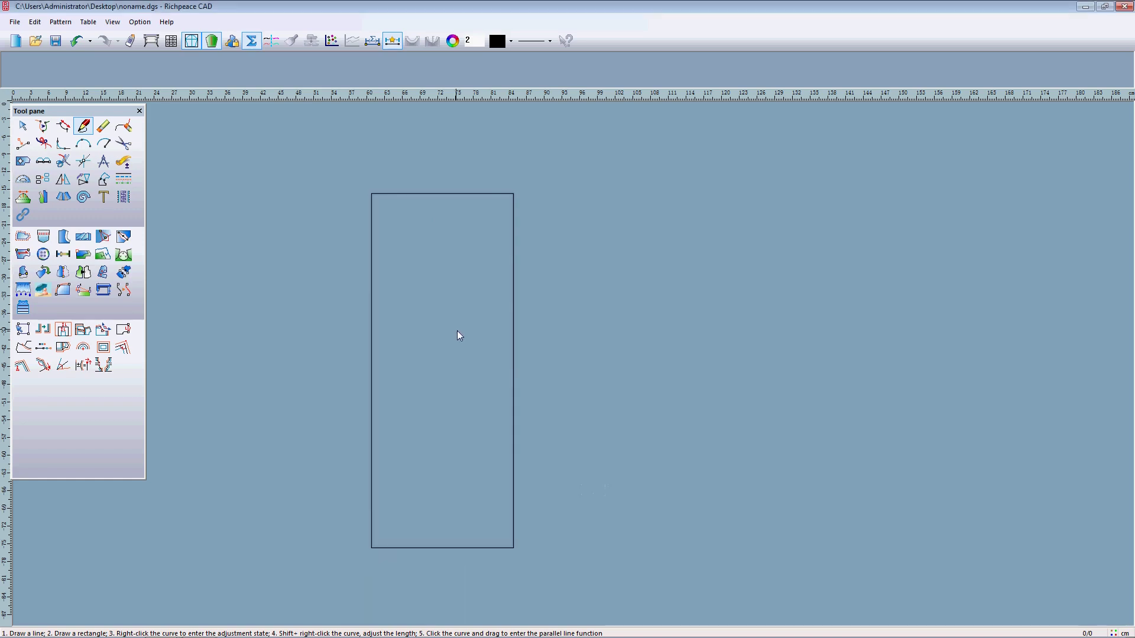
Customize the Right button toolbar by adding the Rectangle tool to it
scroll(575, 357, down, 1)
scroll(577, 354, up, 2)
scroll(575, 352, down, 2)
scroll(573, 338, up, 2)
scroll(573, 340, down, 1)
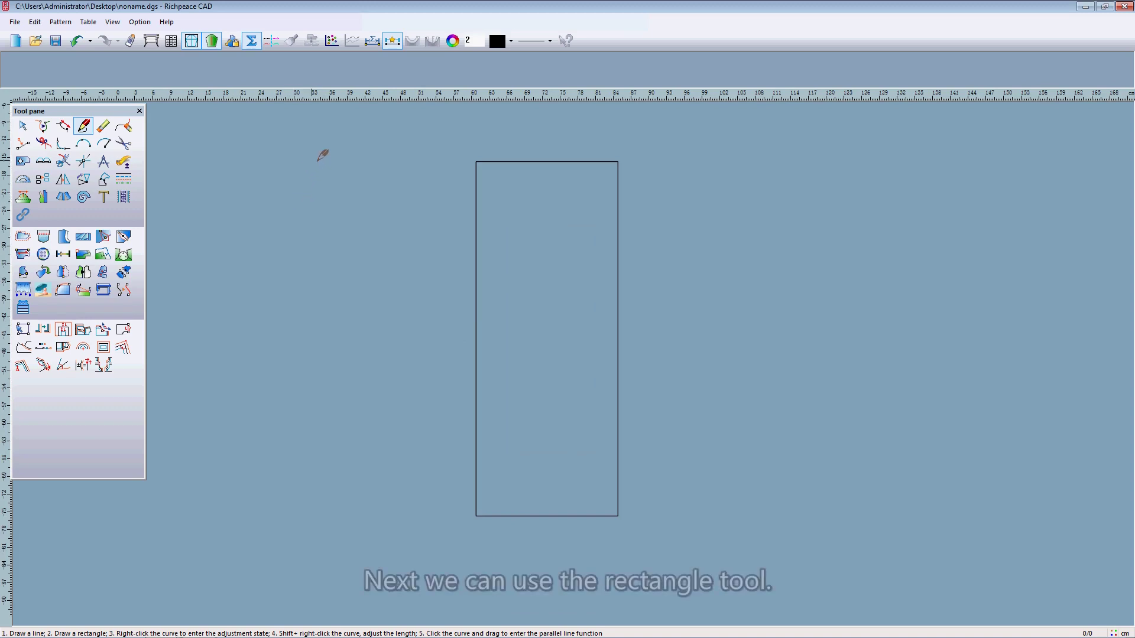
right_click(284, 161)
click(300, 213)
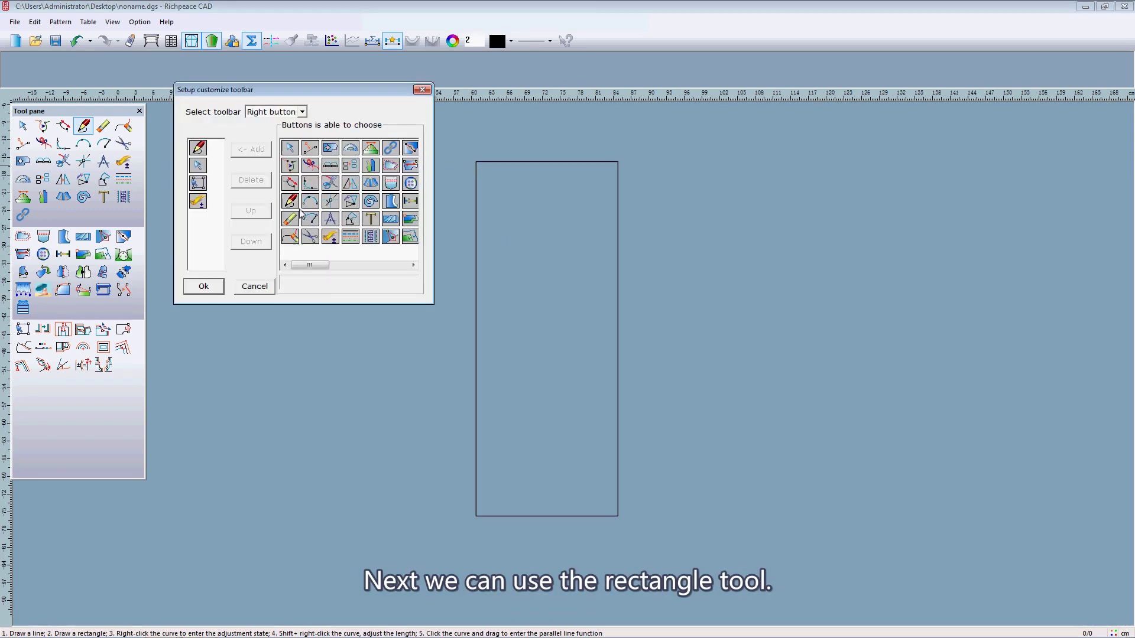
drag(309, 265, 375, 276)
click(349, 186)
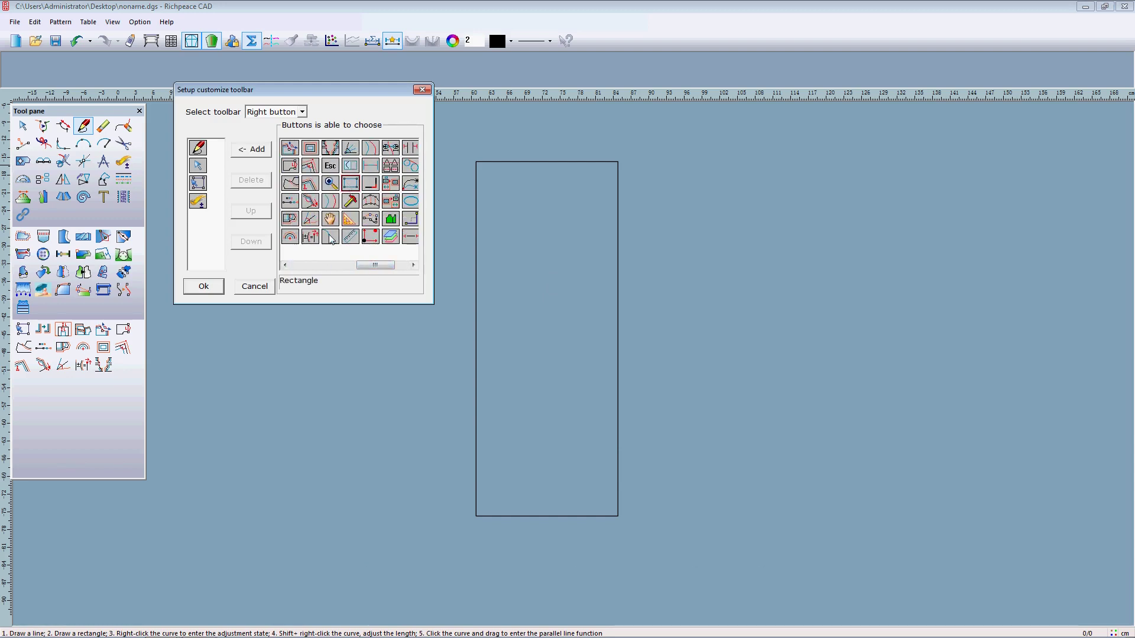
click(249, 148)
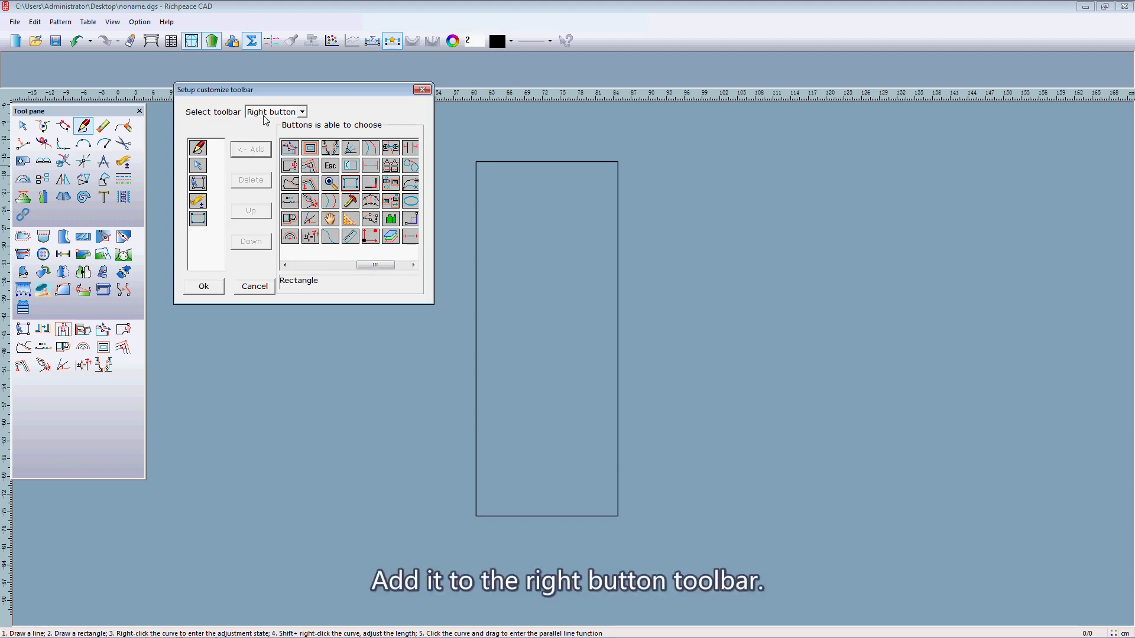
click(204, 286)
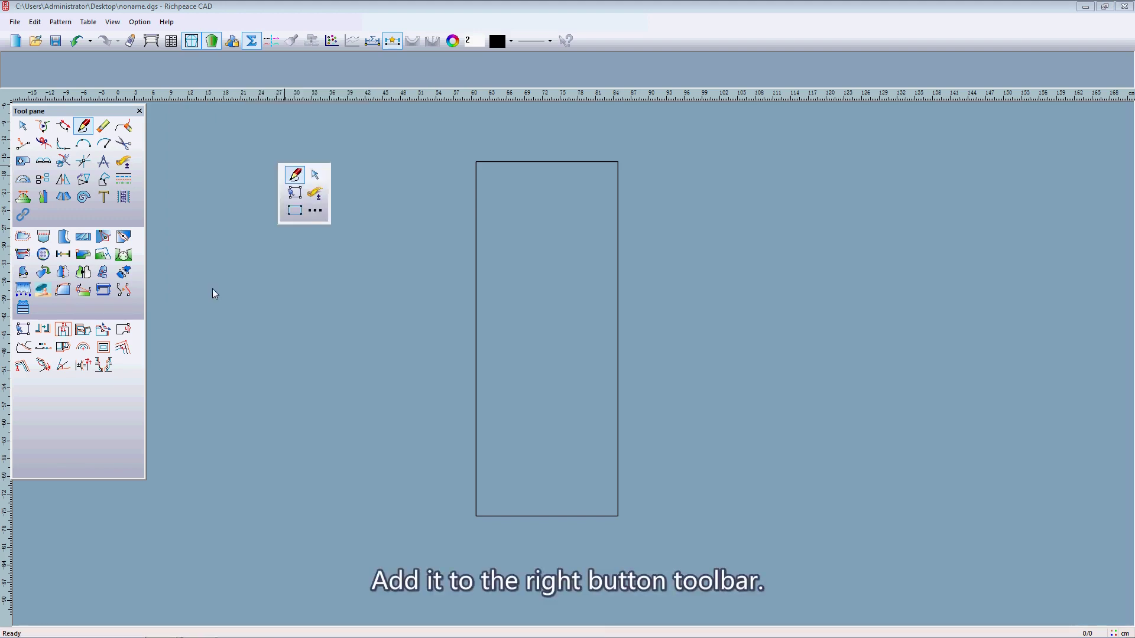
Draw a back collar rectangle from the large rectangle's upper-left corner, with width BCW and height BCH
click(295, 211)
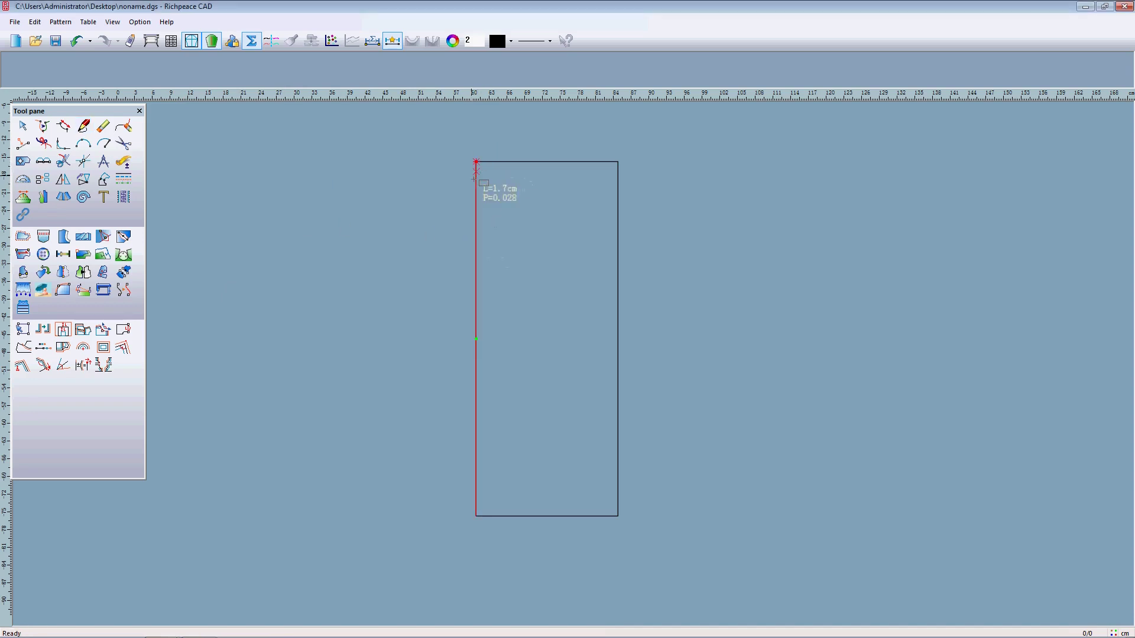
drag(476, 162, 524, 191)
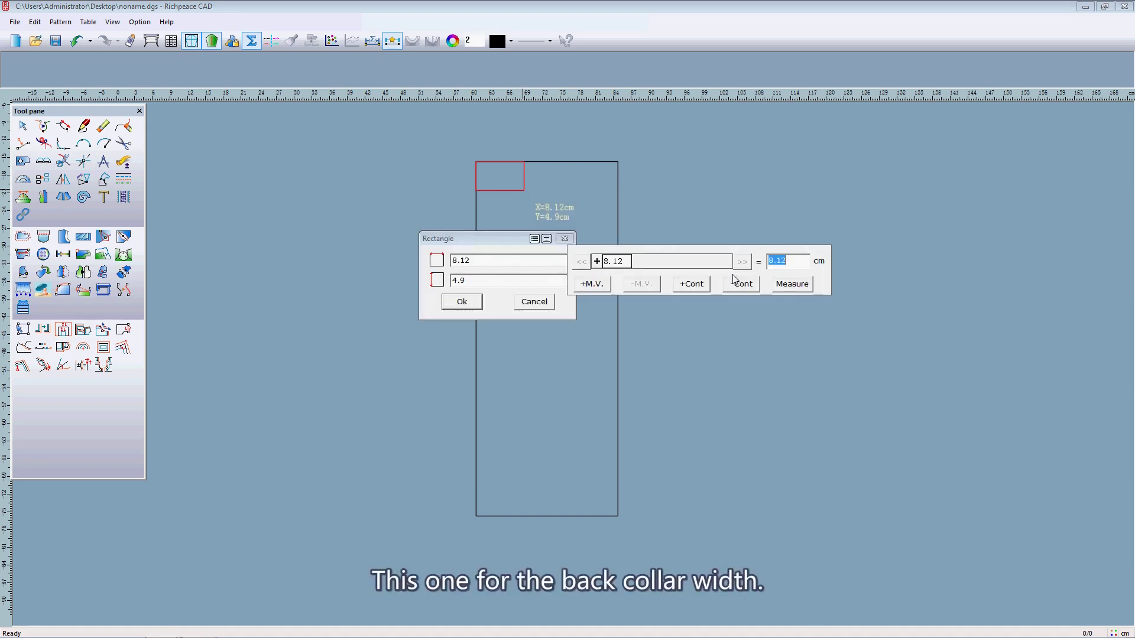
click(601, 285)
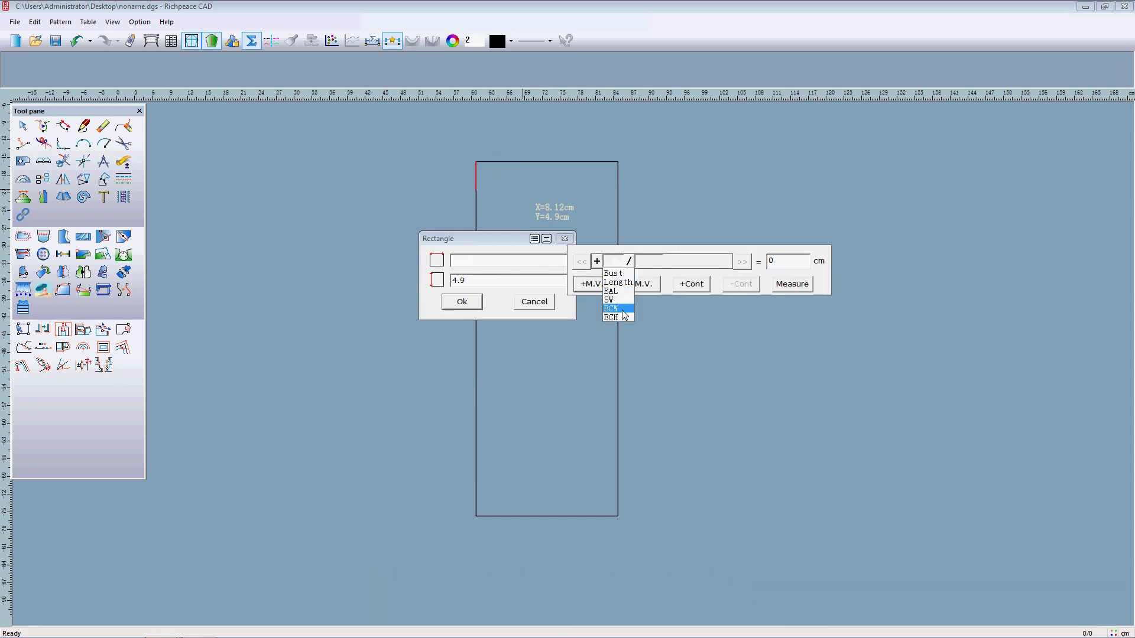
click(615, 308)
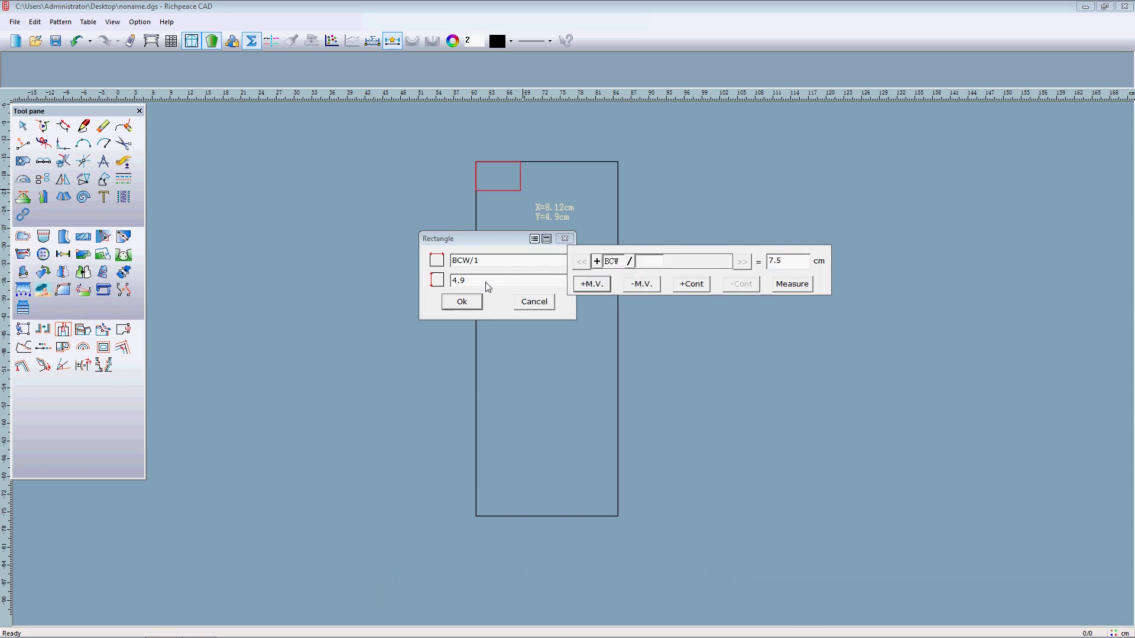
click(488, 288)
click(601, 305)
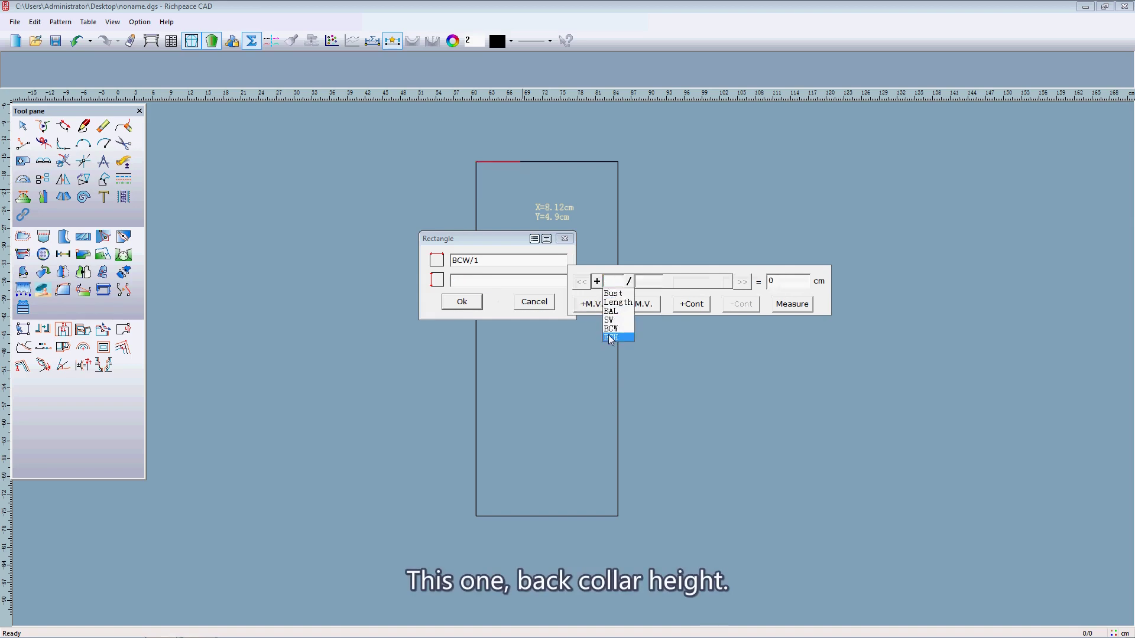
click(611, 337)
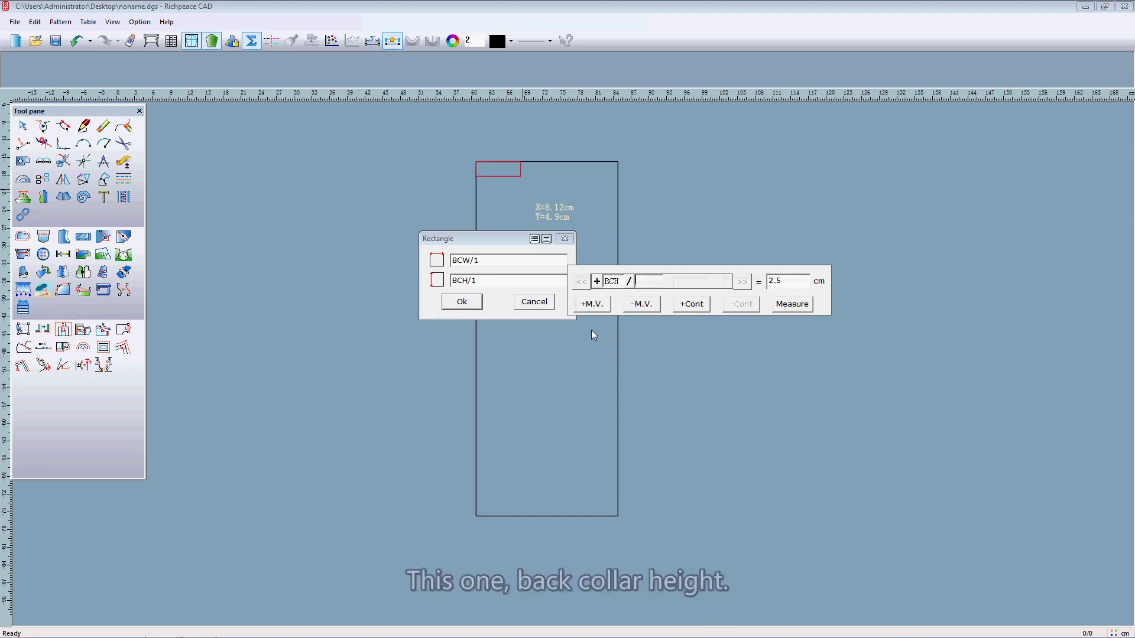
click(461, 302)
Draw a straight line with the Pen tool from the small rectangle's lower-left corner to its upper-right corner
scroll(576, 367, down, 2)
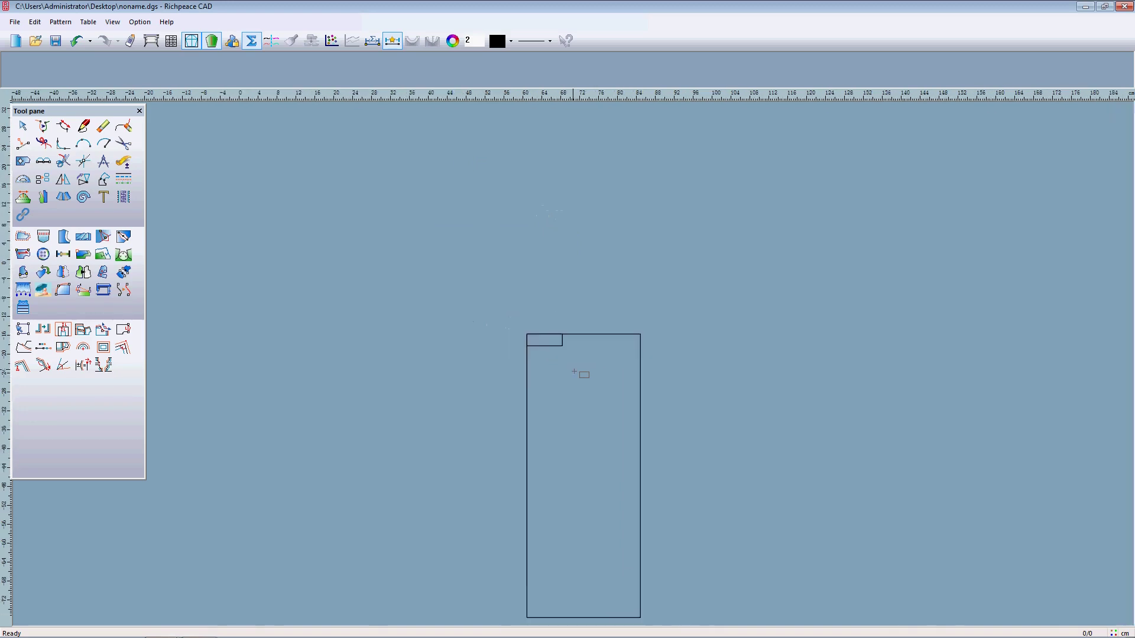
scroll(576, 372, up, 3)
right_click(357, 319)
click(363, 329)
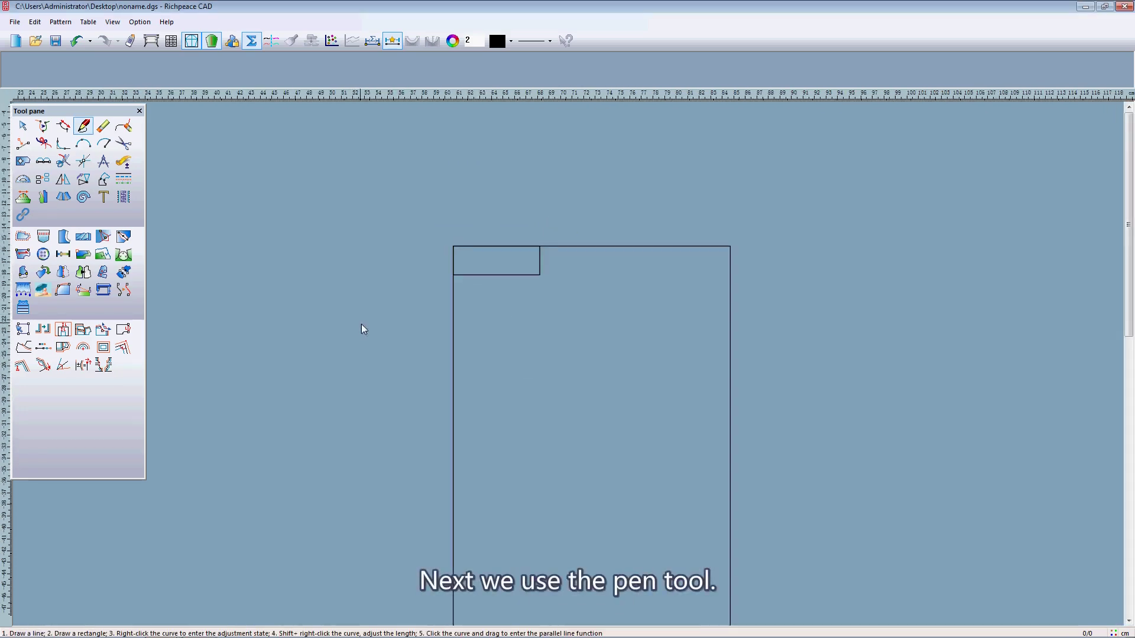
click(454, 275)
click(539, 246)
right_click(520, 266)
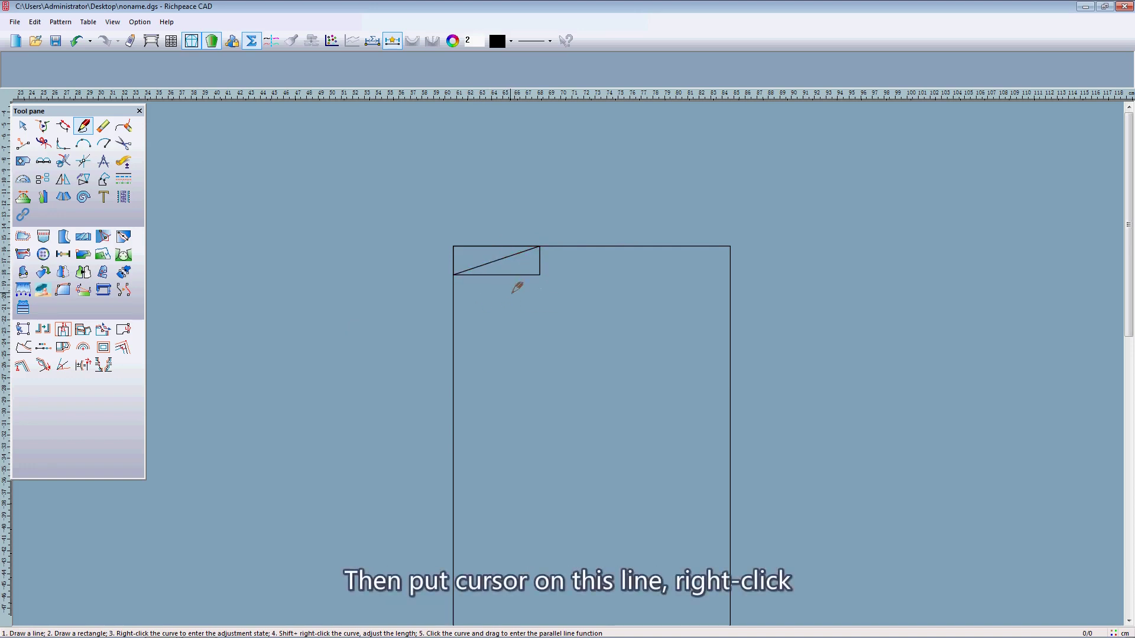
Reshape the diagonal into the curved back collar line by adding control points and bending it toward the small rectangle's lower-right corner
scroll(517, 288, up, 1)
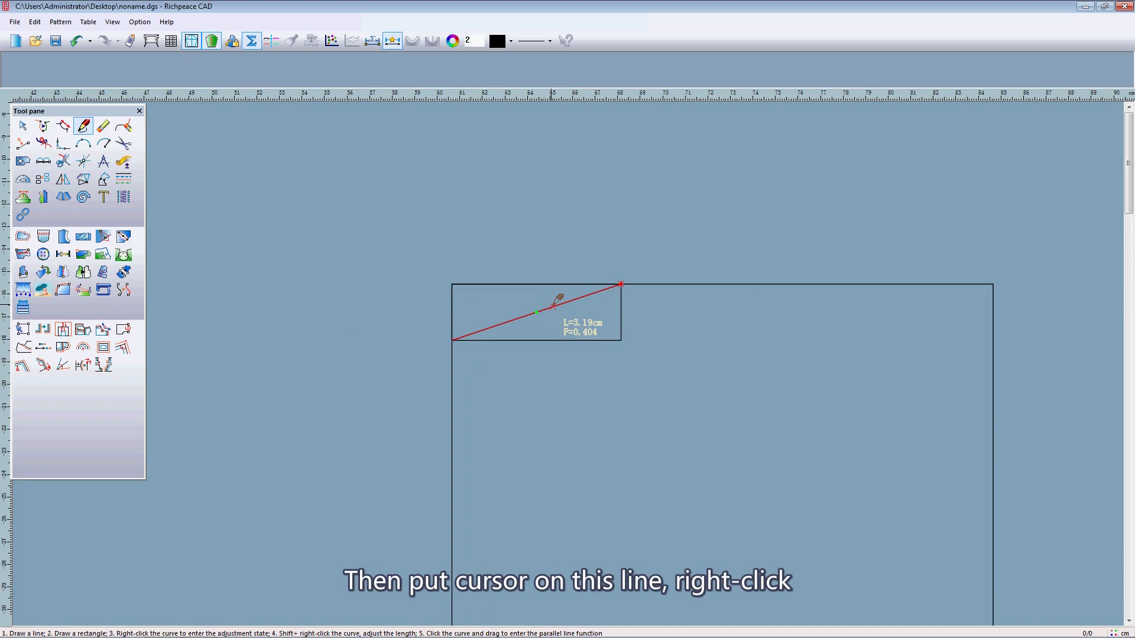
right_click(553, 305)
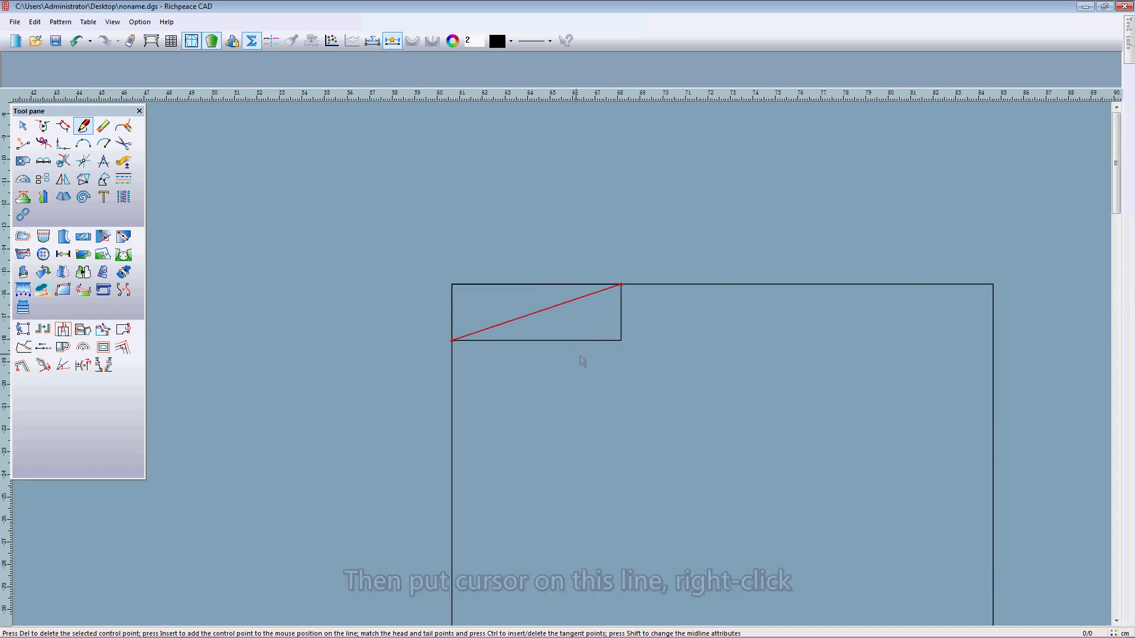
click(534, 315)
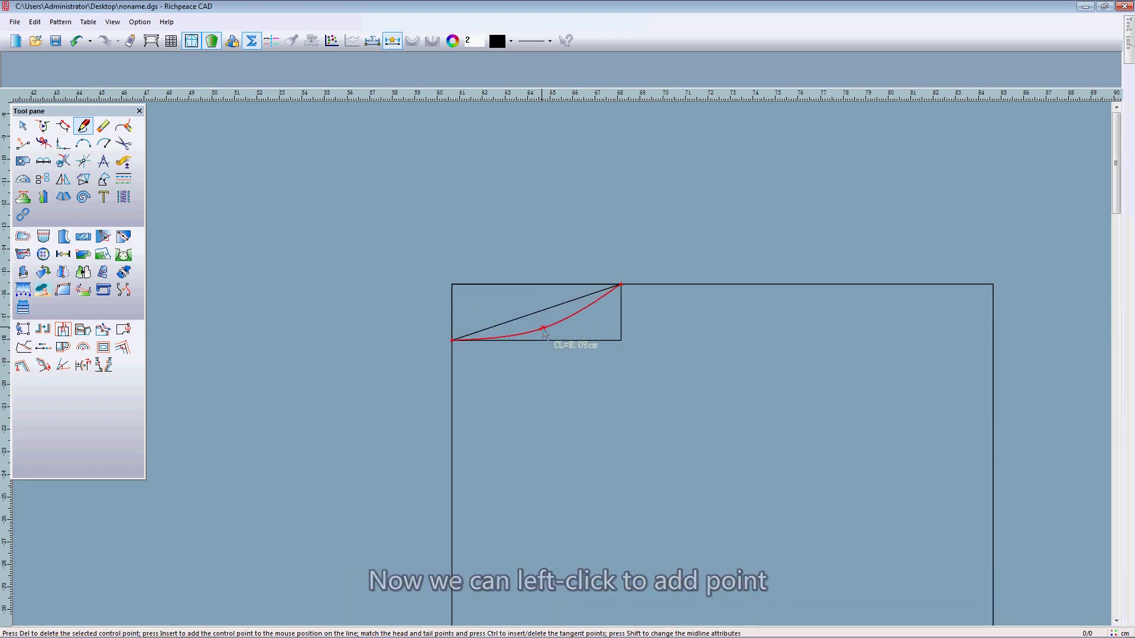
drag(591, 303, 603, 318)
drag(531, 335, 523, 341)
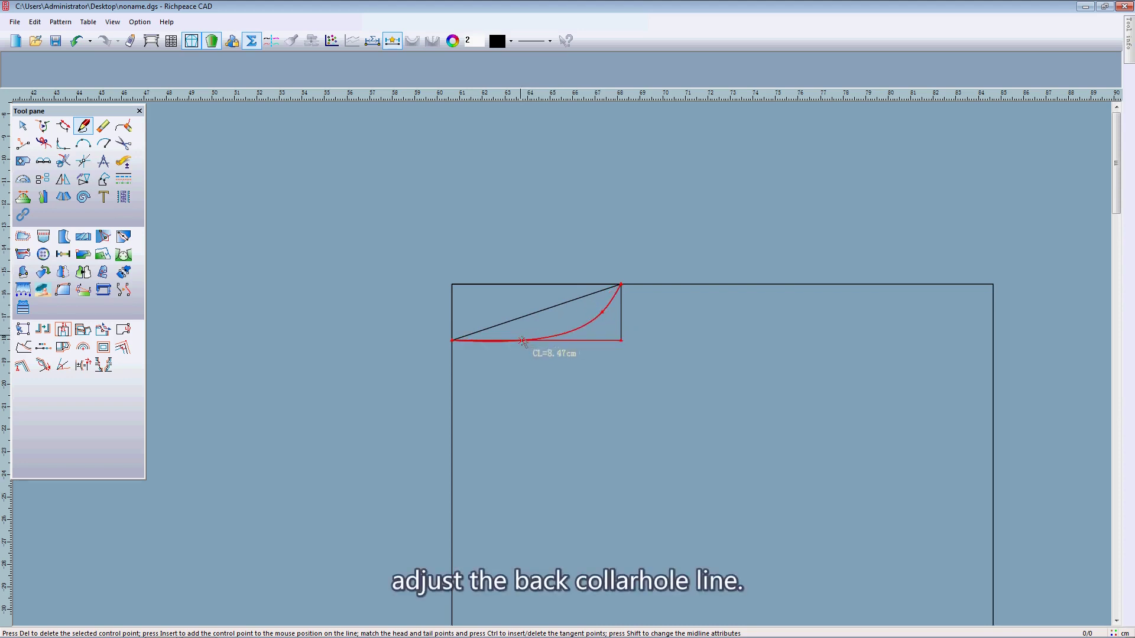
drag(603, 316, 604, 317)
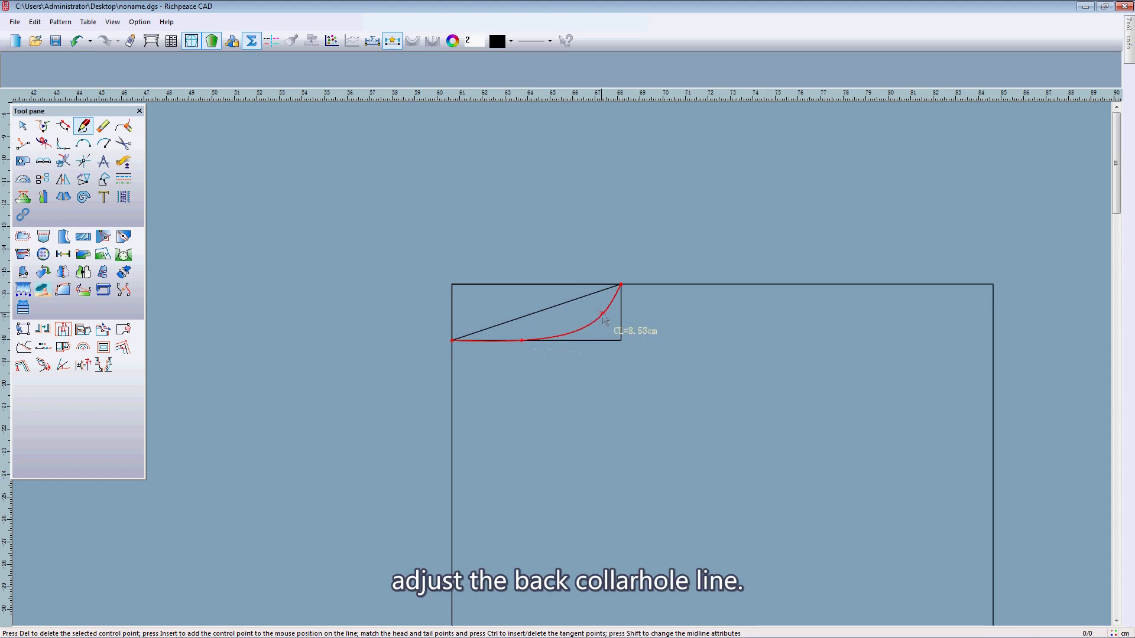
drag(525, 342, 521, 341)
drag(607, 321, 606, 317)
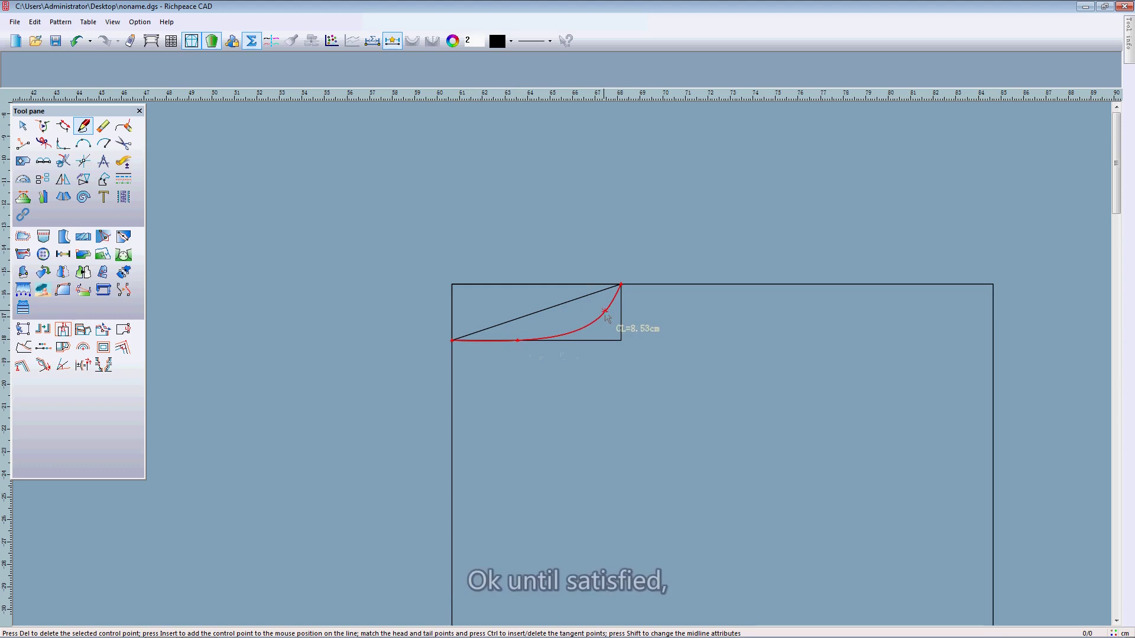
click(517, 341)
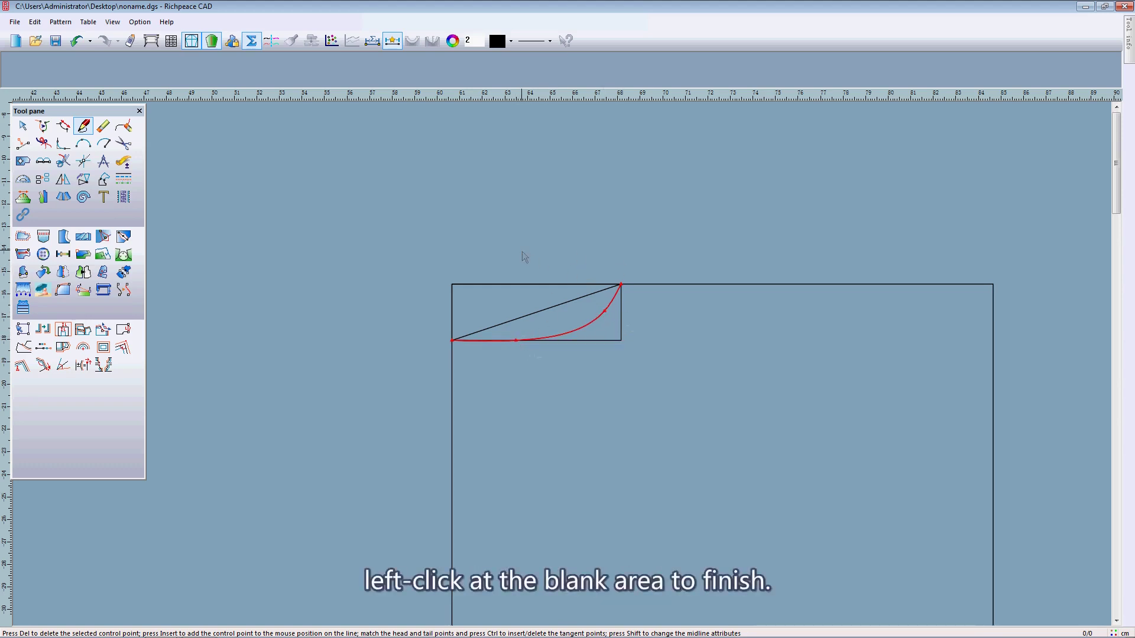
click(470, 213)
Draw a short vertical line with the Pen tool down from the frame's top line, starting at half of SW from its left end
scroll(572, 355, down, 5)
scroll(580, 372, up, 3)
scroll(579, 372, down, 1)
scroll(582, 374, up, 1)
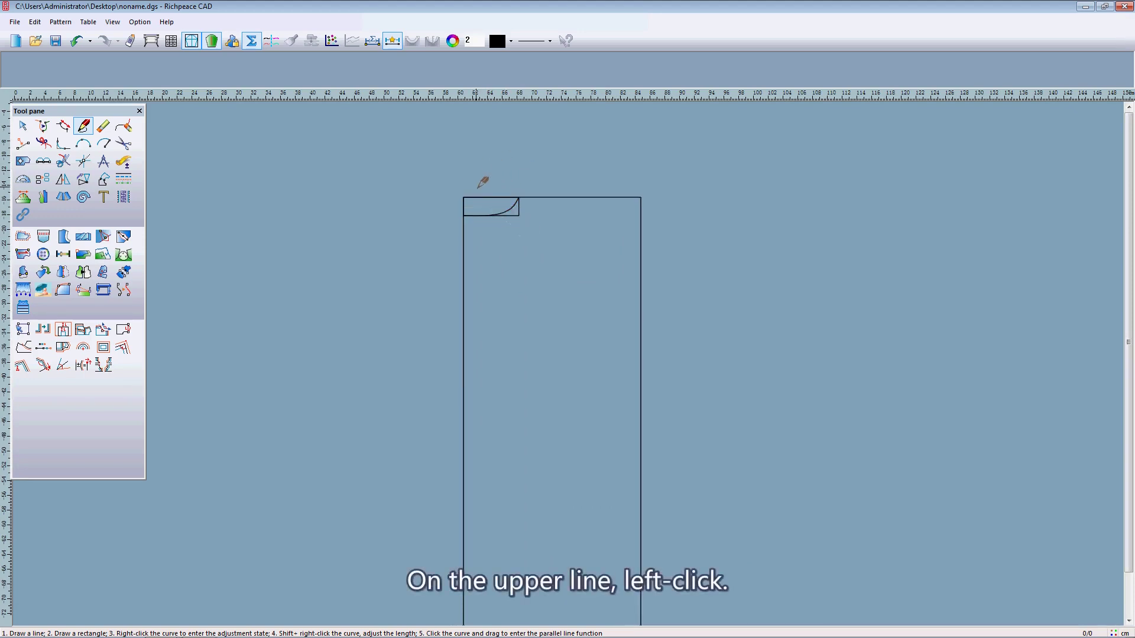
click(484, 197)
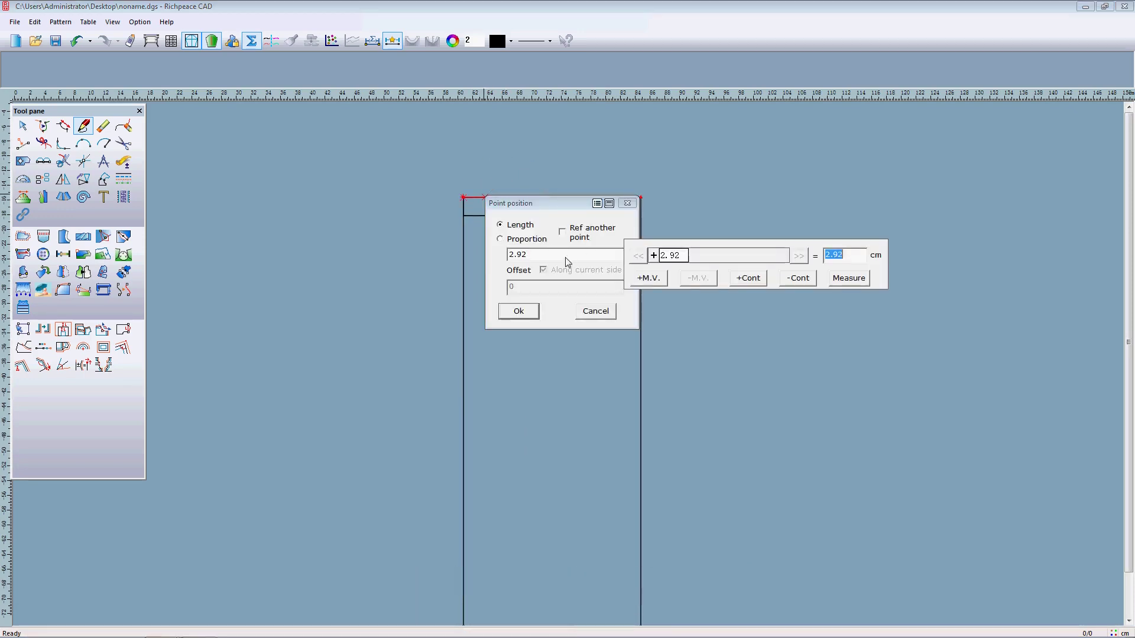
click(648, 278)
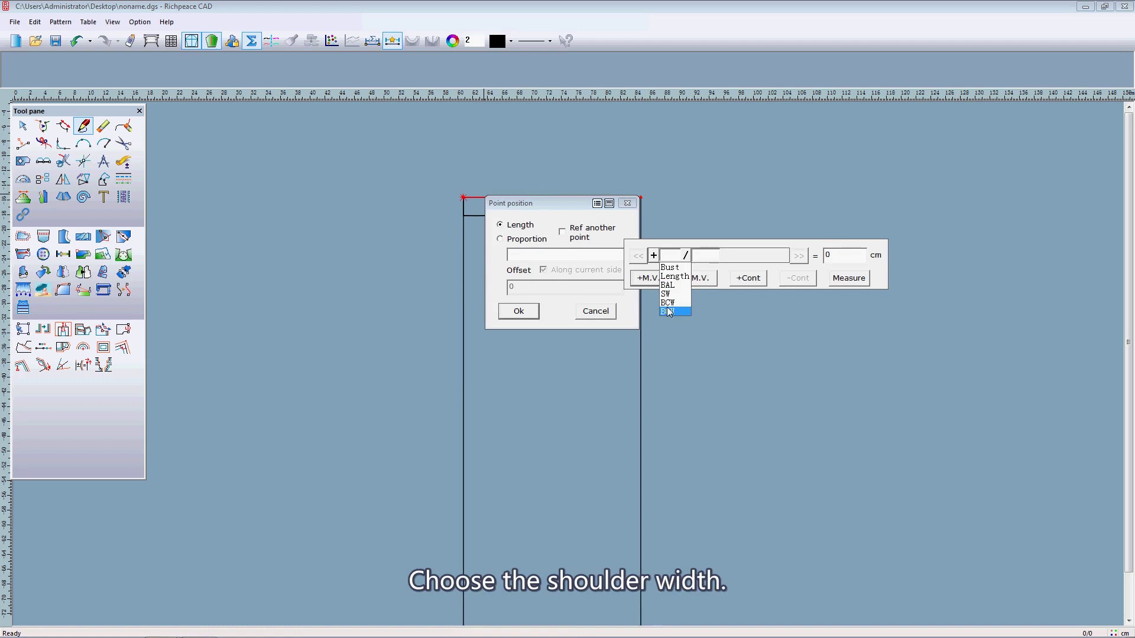
click(666, 293)
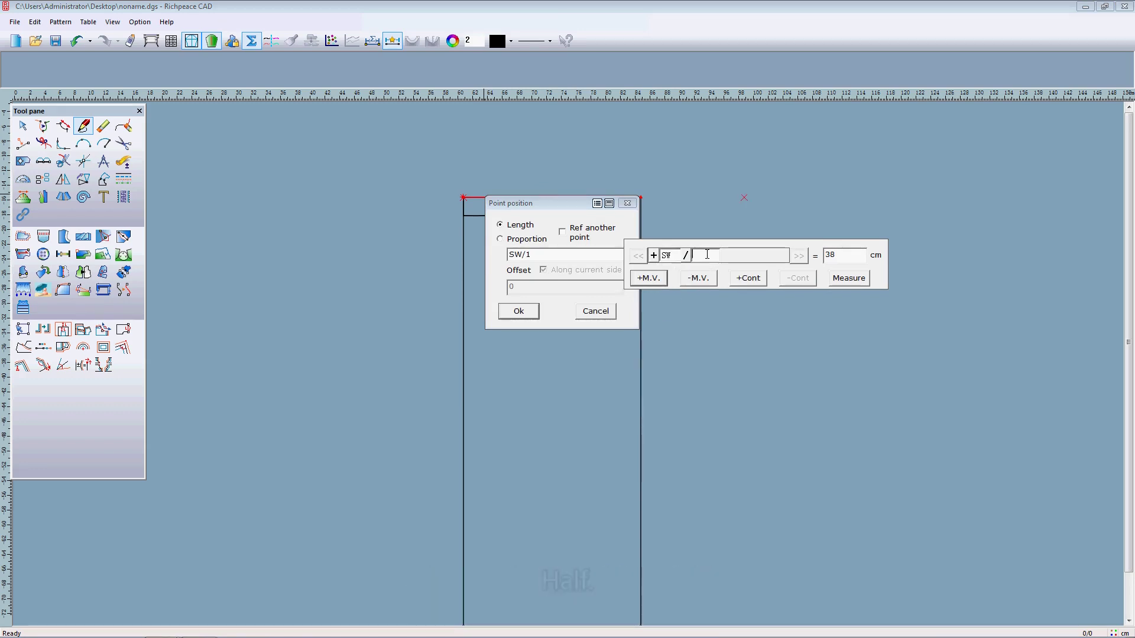
click(528, 311)
right_click(598, 239)
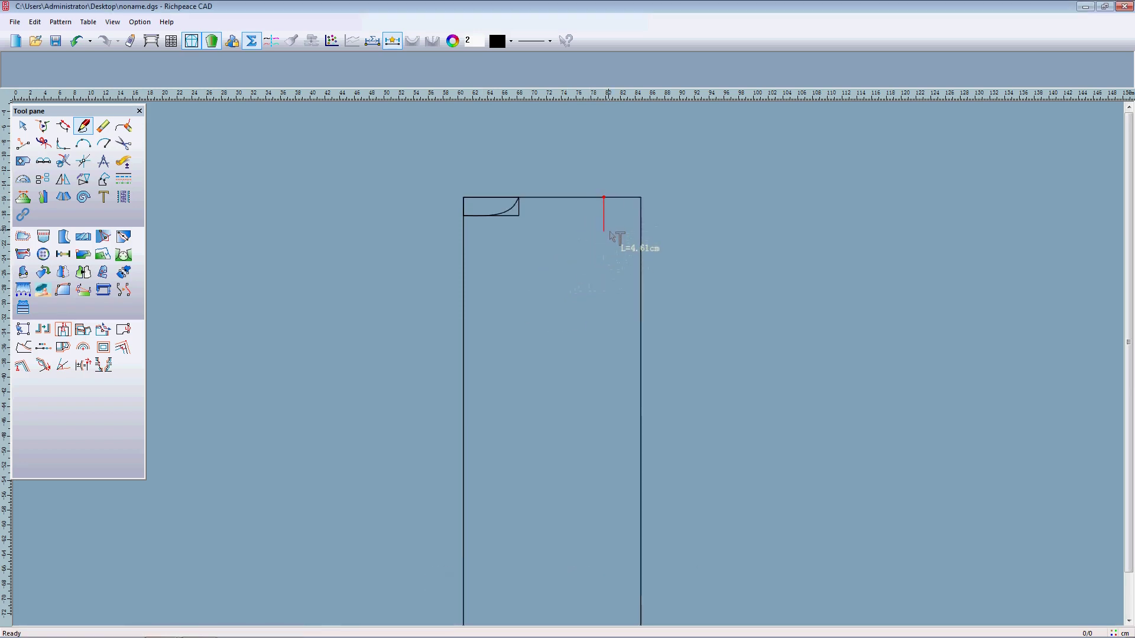
key(Return)
click(816, 263)
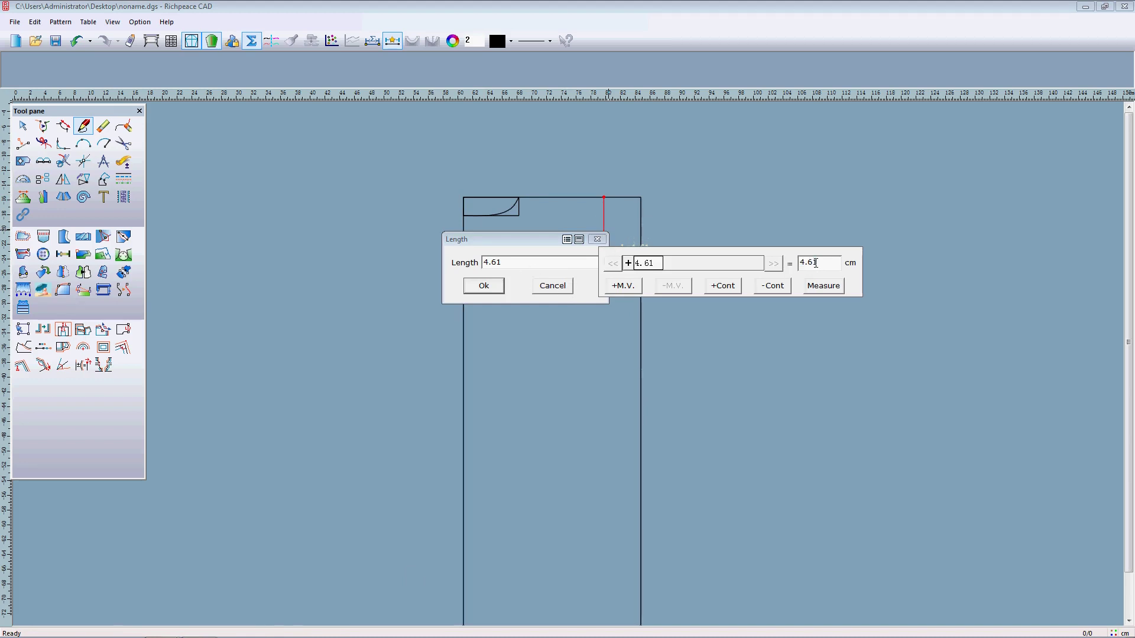
text(4)
click(489, 287)
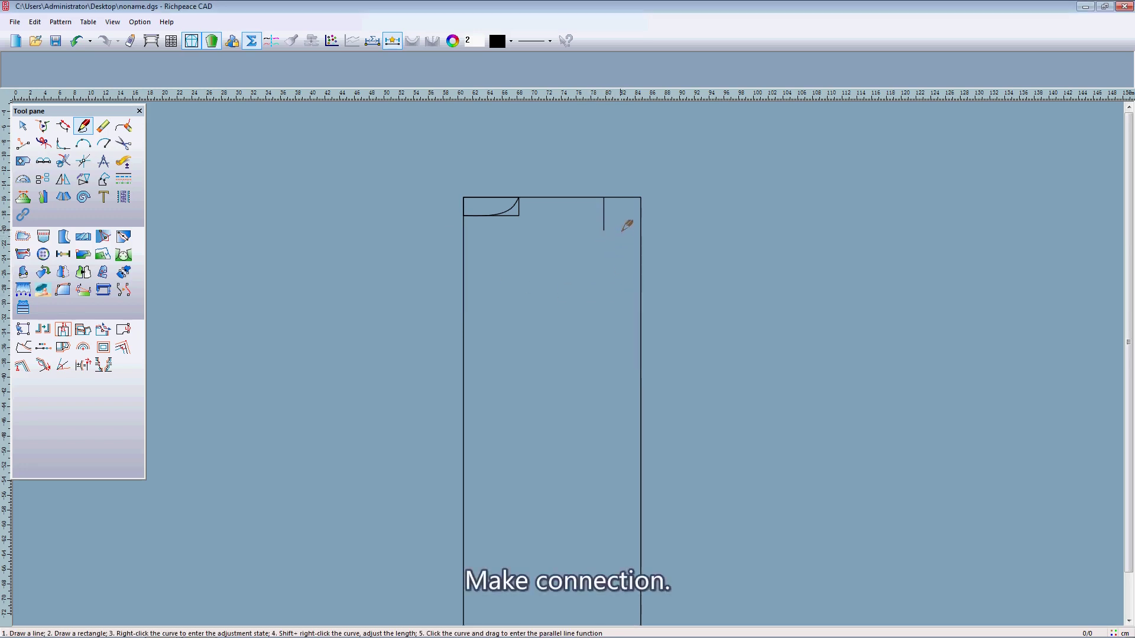
Draw the straight shoulder line between the short vertical line's lower end and the collar rectangle's upper-right corner
click(603, 230)
click(518, 198)
right_click(520, 201)
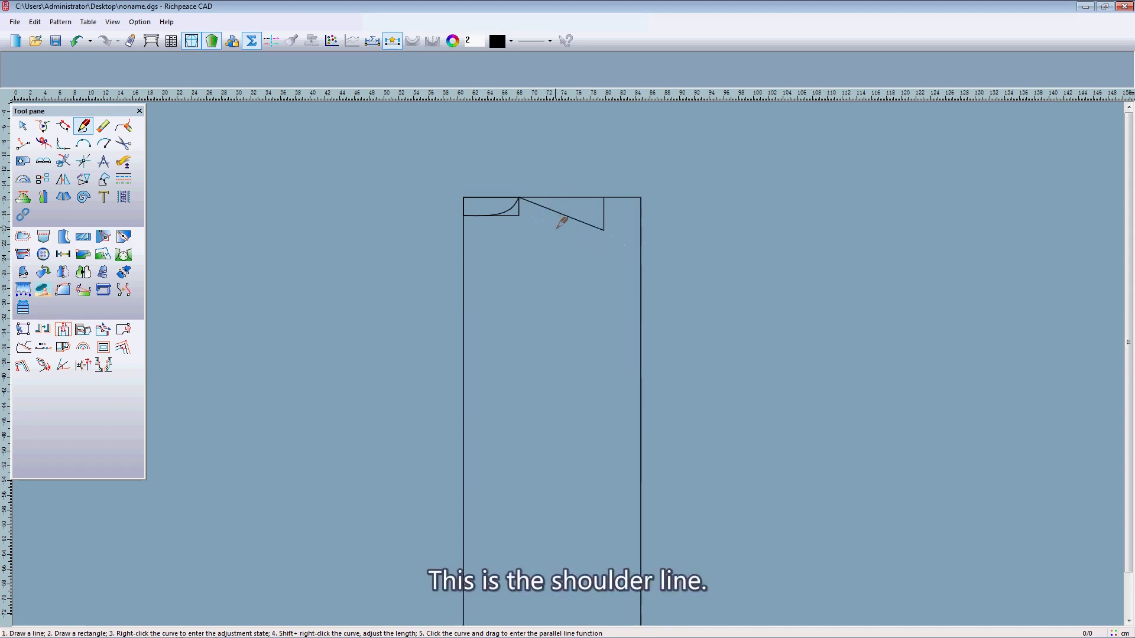
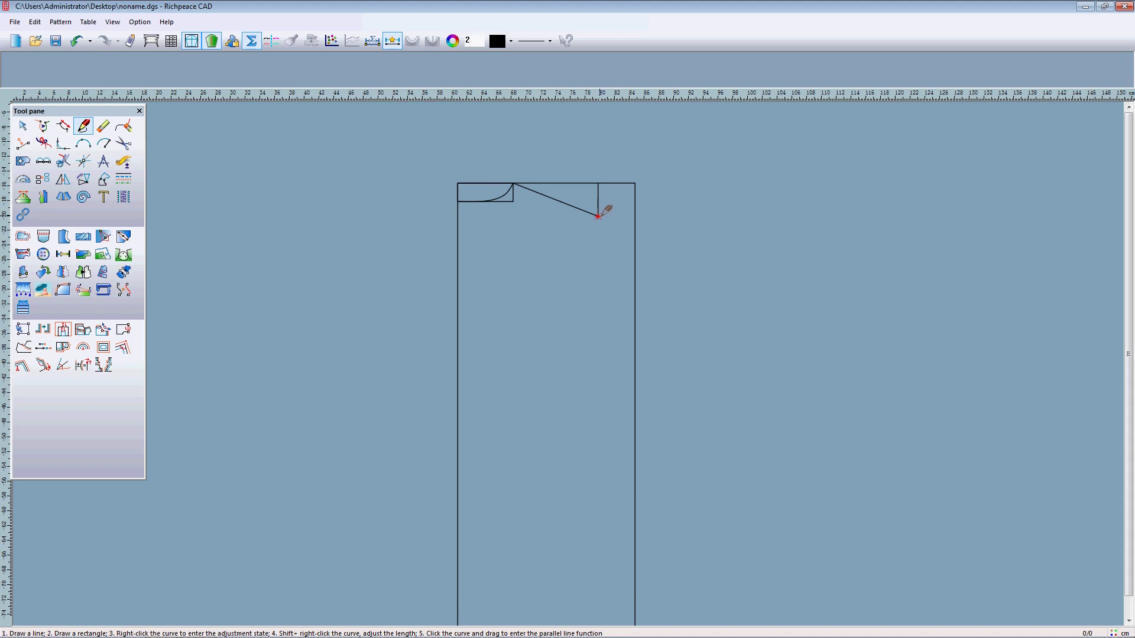
drag(598, 217, 125, 49)
click(76, 41)
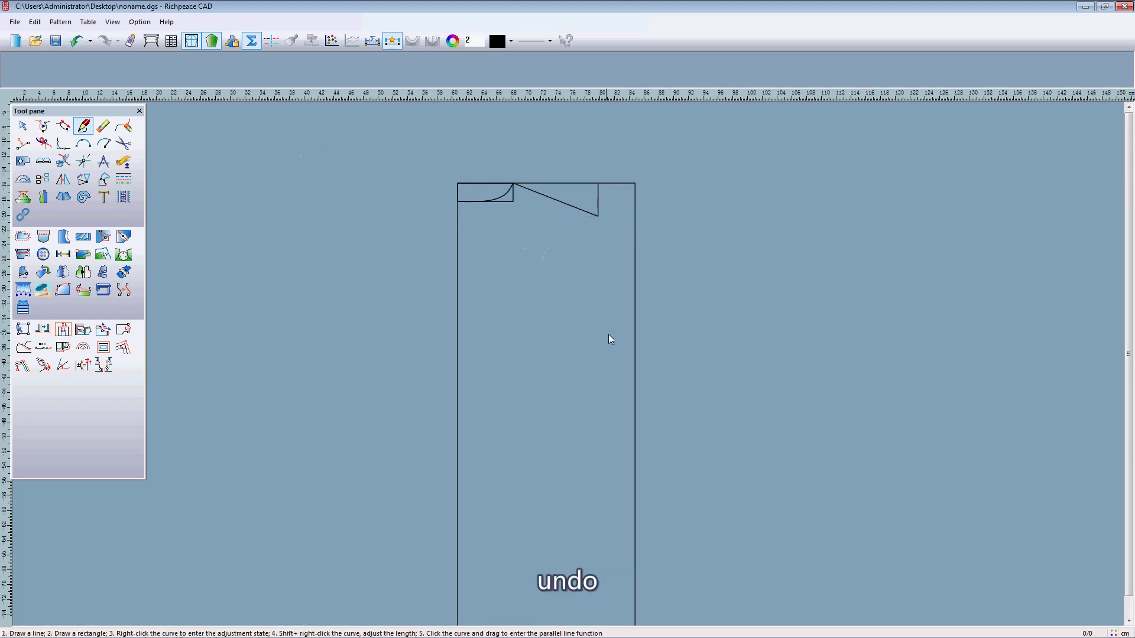
Create the waist line as one parallel of the frame's top line, offset downward by the BAL measurement
scroll(555, 376, down, 3)
scroll(565, 386, up, 3)
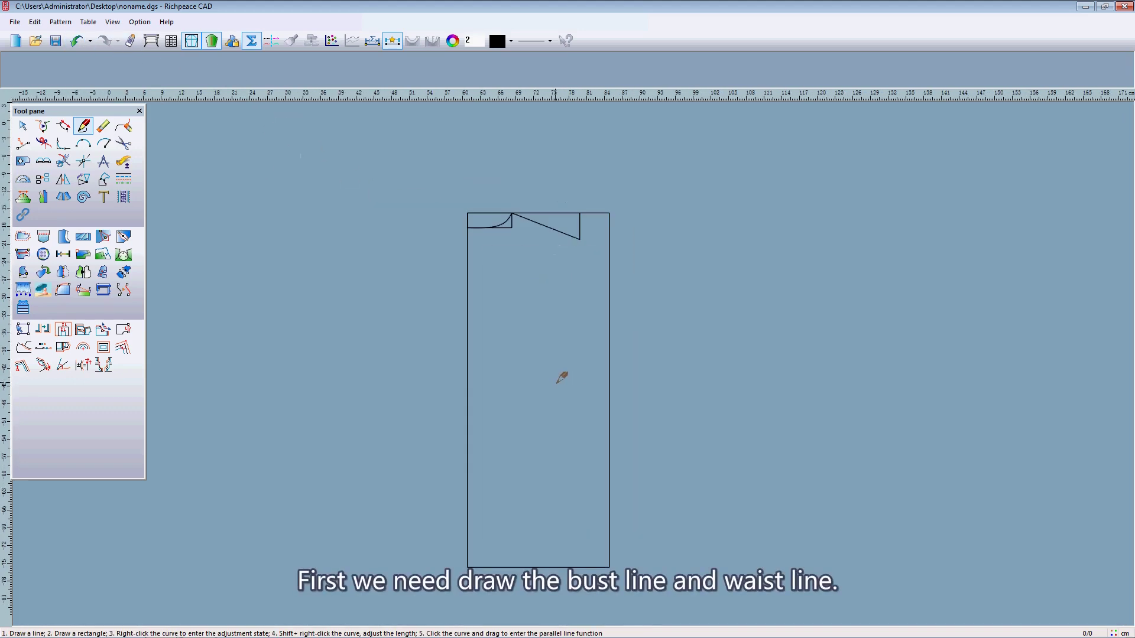
click(538, 212)
drag(562, 213, 559, 309)
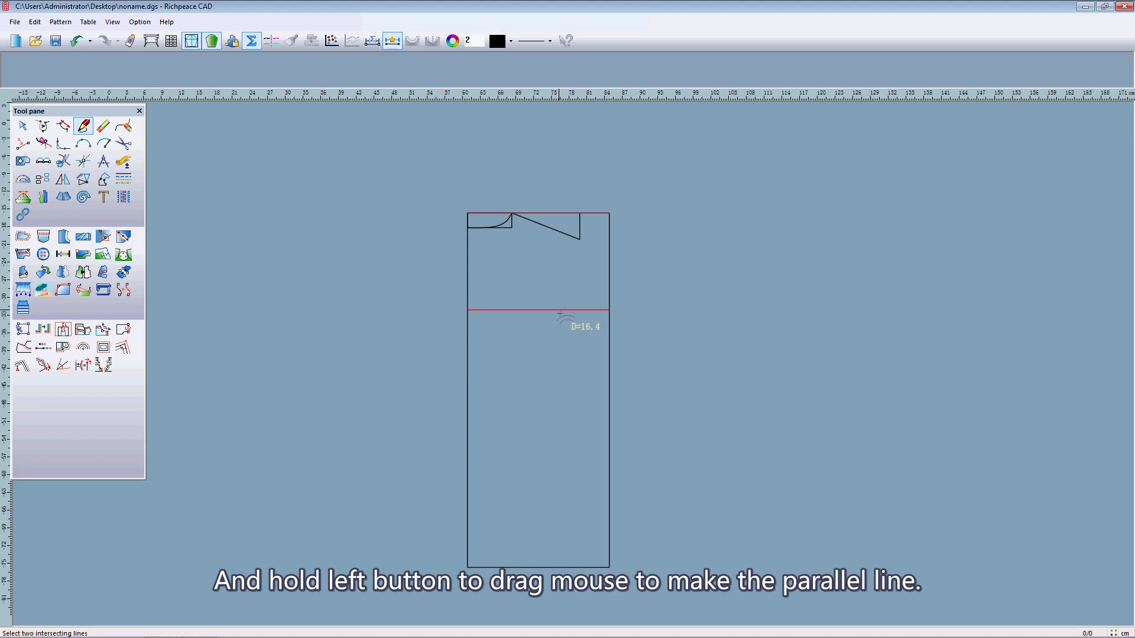
click(560, 312)
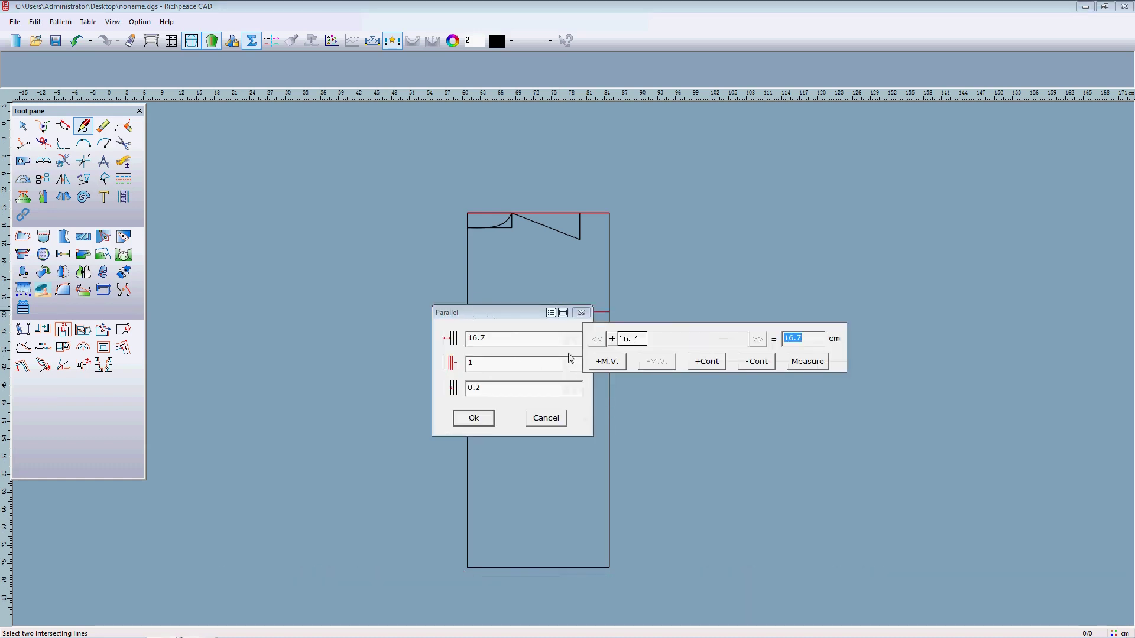
click(618, 362)
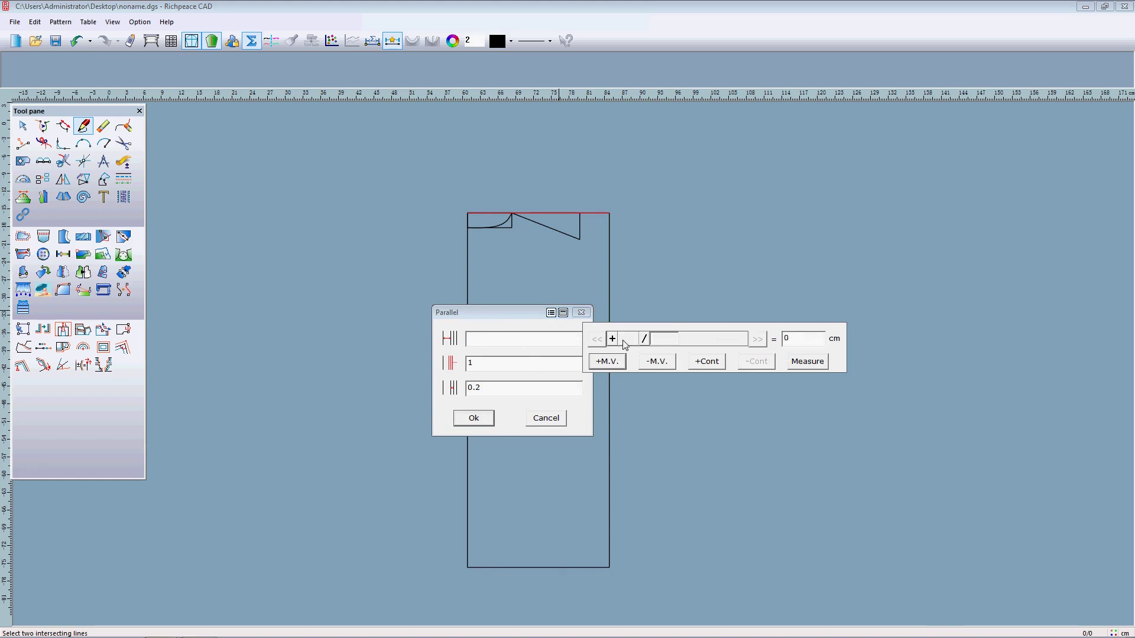
click(628, 340)
click(628, 341)
click(635, 340)
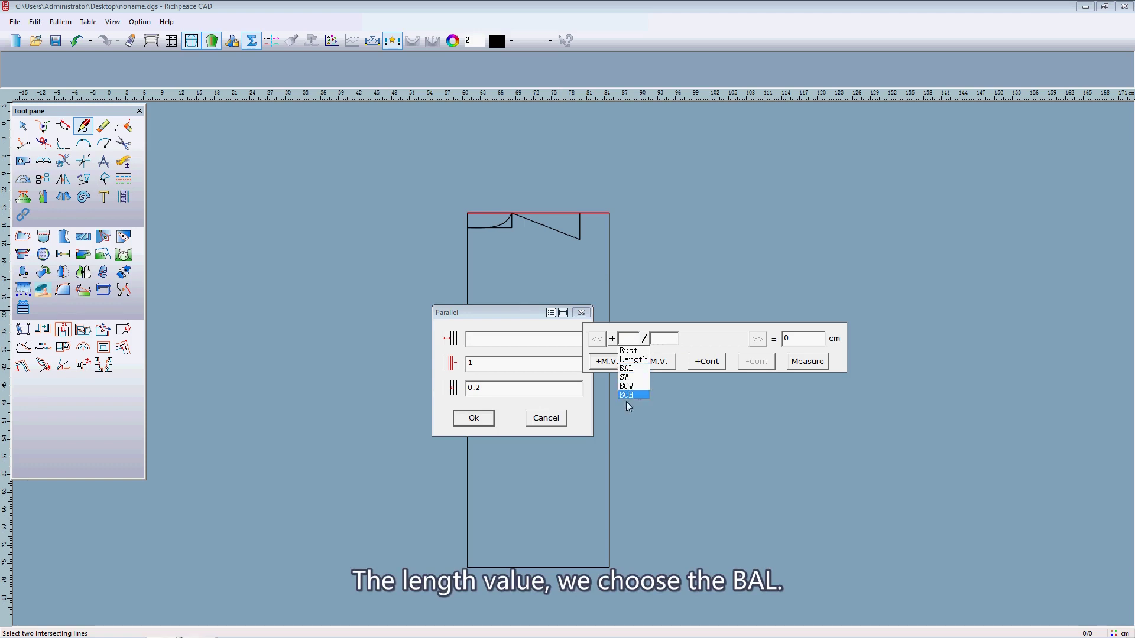
click(638, 369)
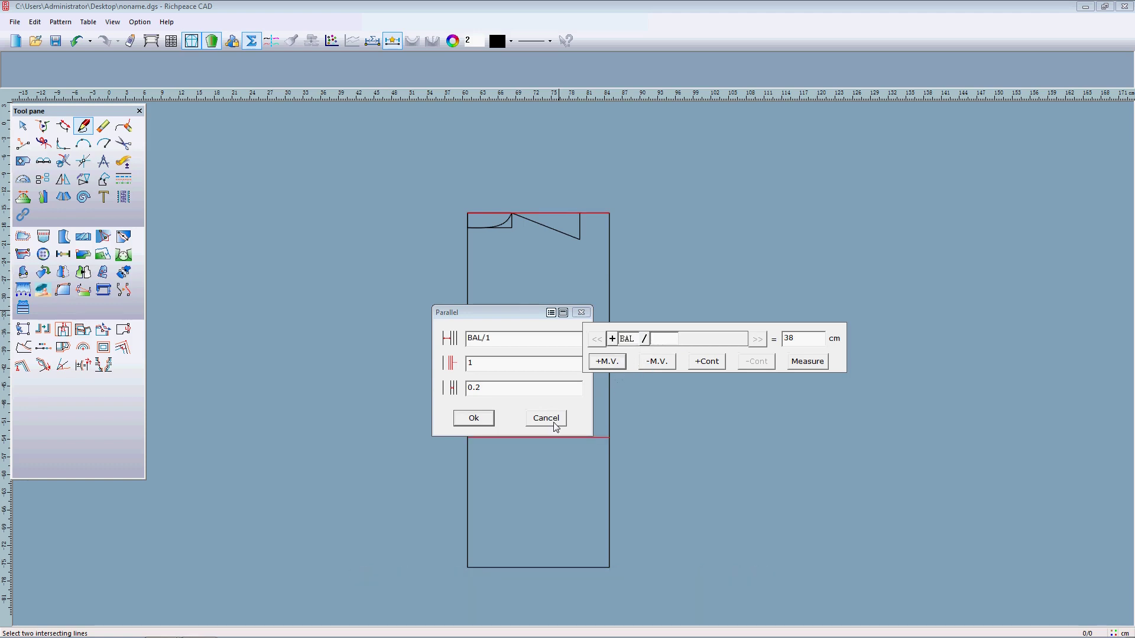
click(485, 418)
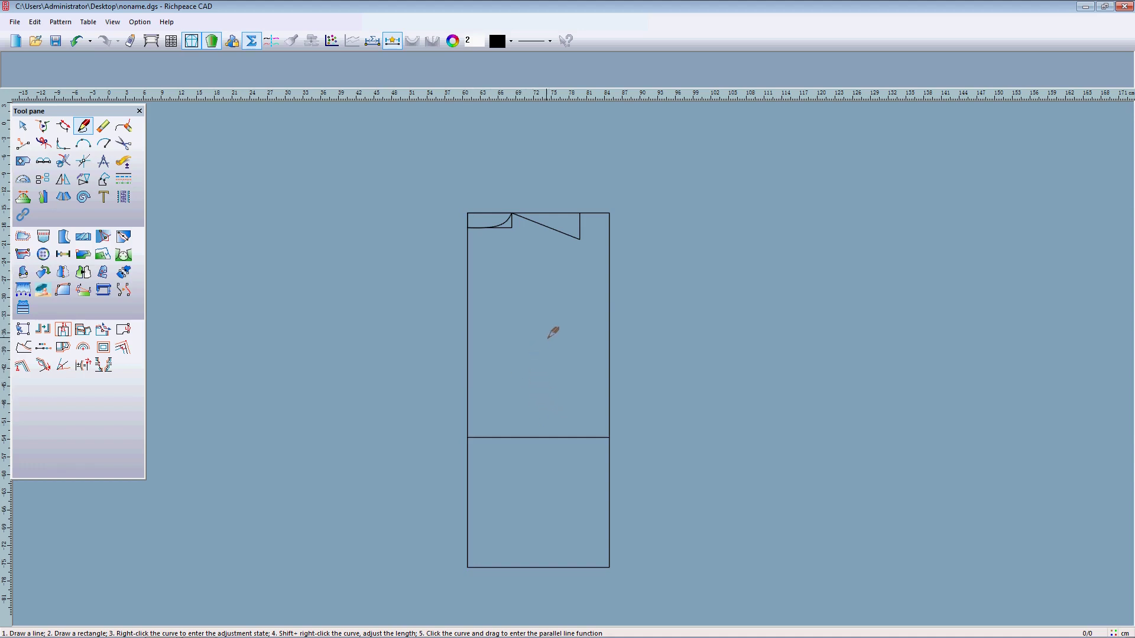
Create the bust line as a parallel of the frame's top line, offset 20.7 cm downward
drag(555, 211, 561, 341)
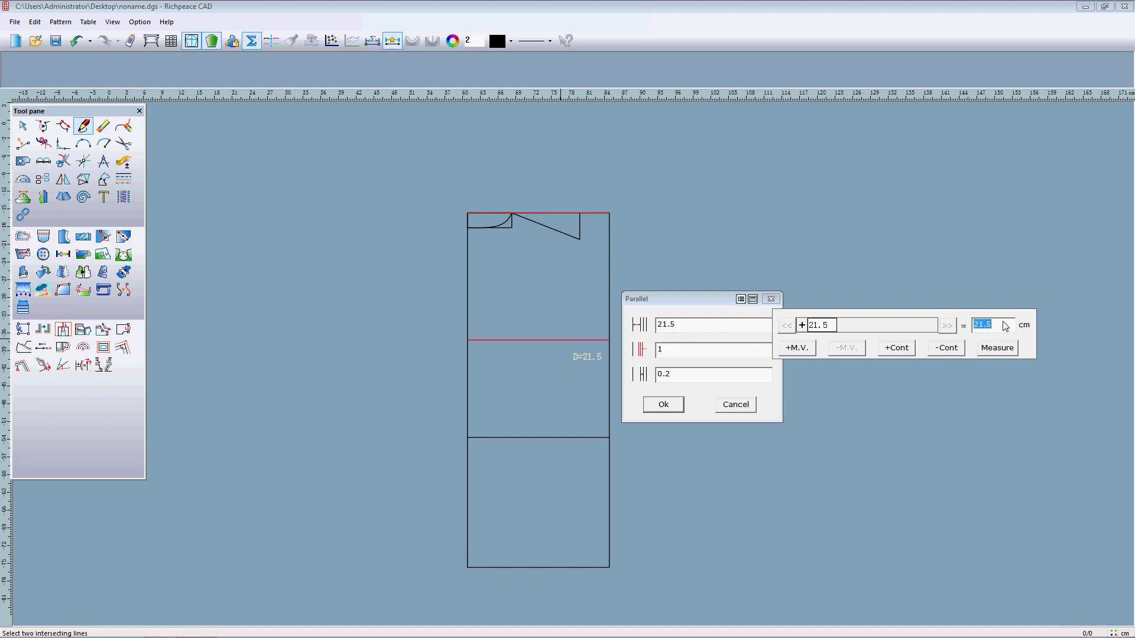
text(20.7)
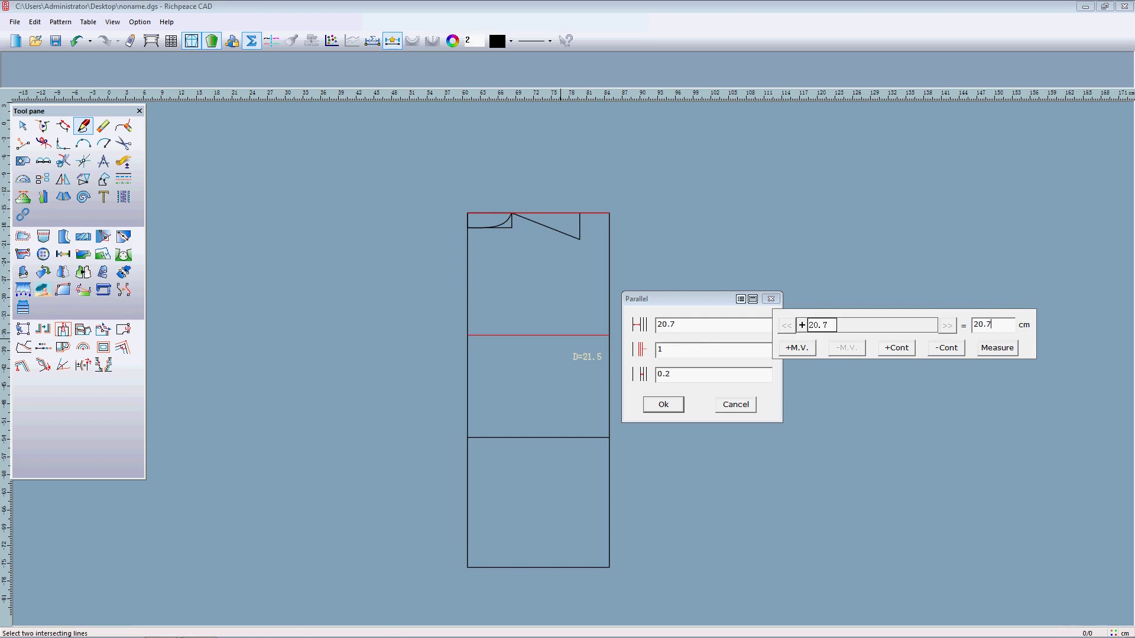
click(661, 405)
Draw a right-angled back width line from the shoulder point leftward and down to the bust line, meeting it 17.3 cm from its left end
scroll(567, 361, down, 2)
scroll(582, 384, up, 2)
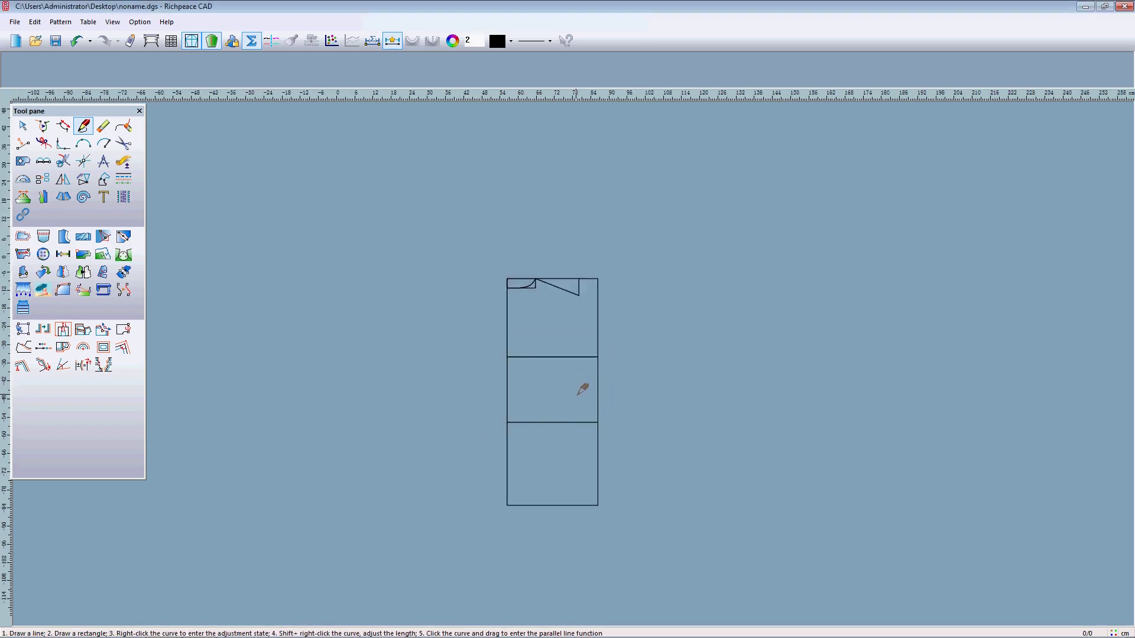
scroll(578, 355, up, 2)
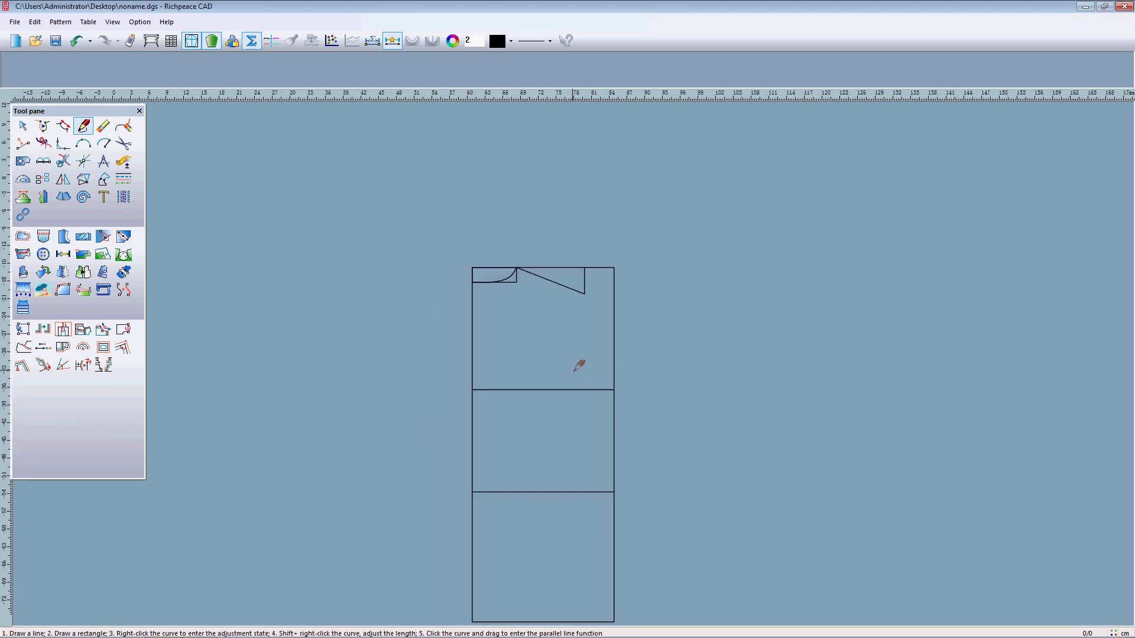
scroll(579, 366, up, 1)
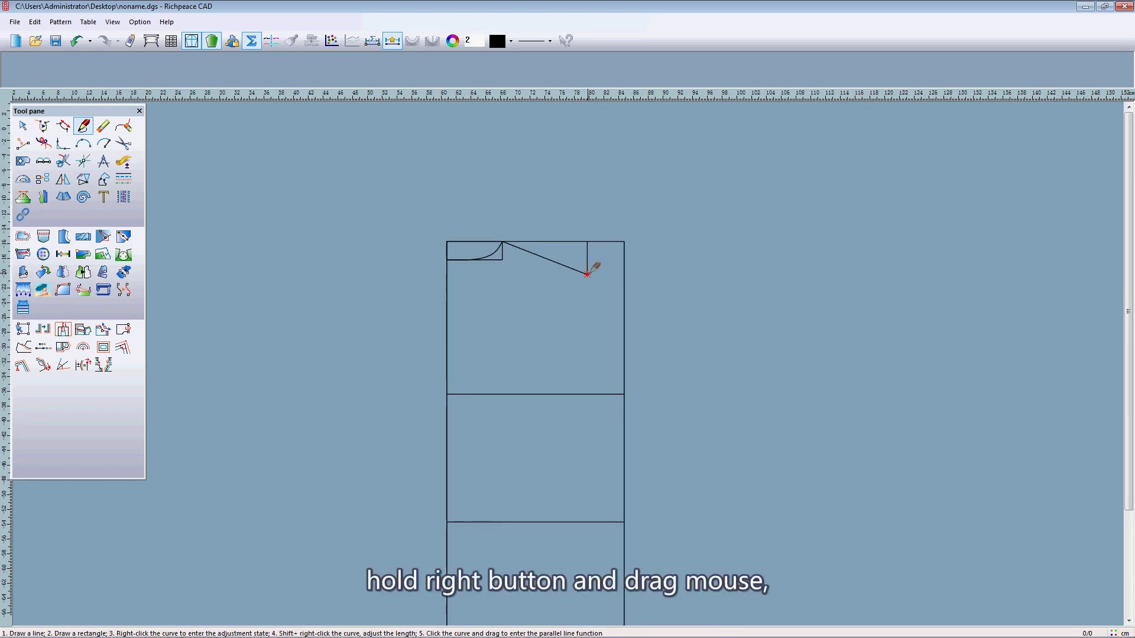
right_drag(587, 274, 510, 394)
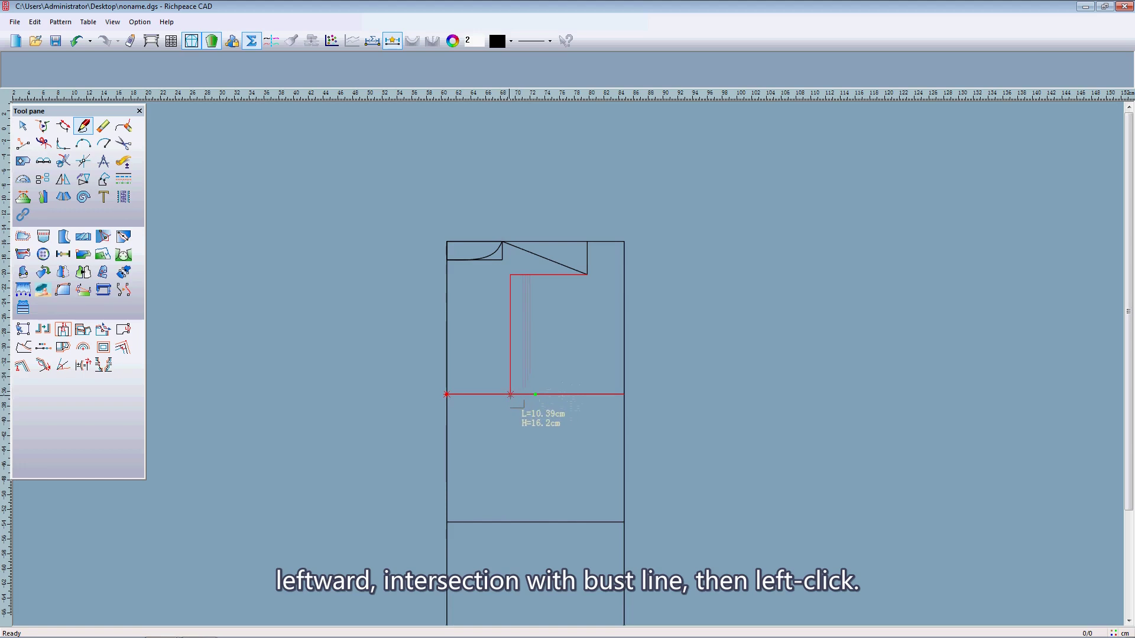
click(510, 394)
drag(585, 271, 386, 295)
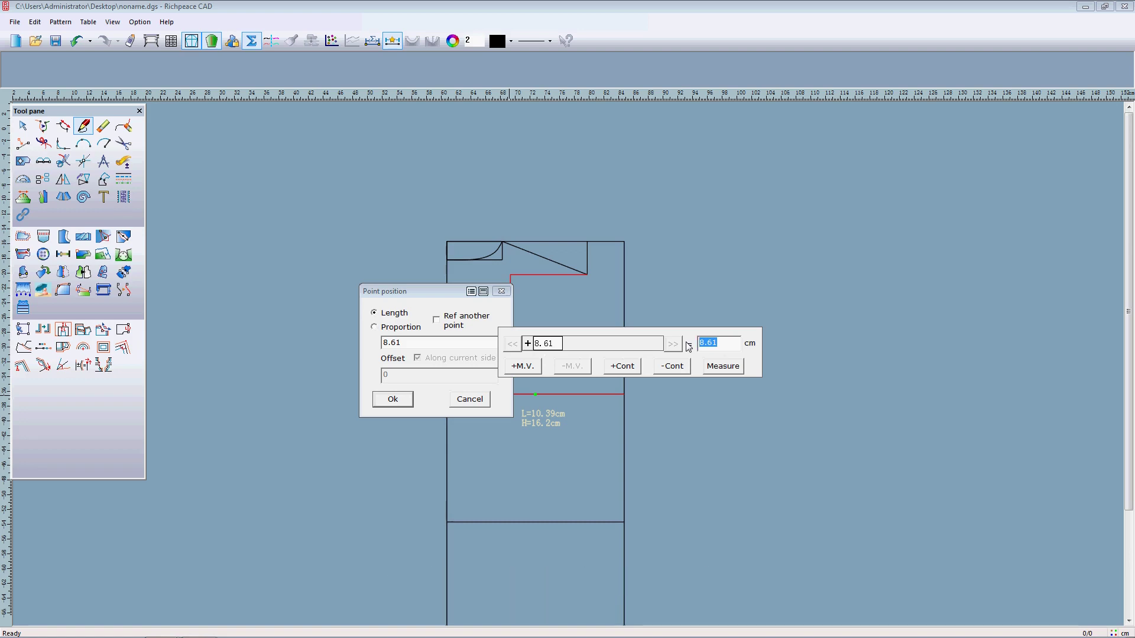
text(17.3)
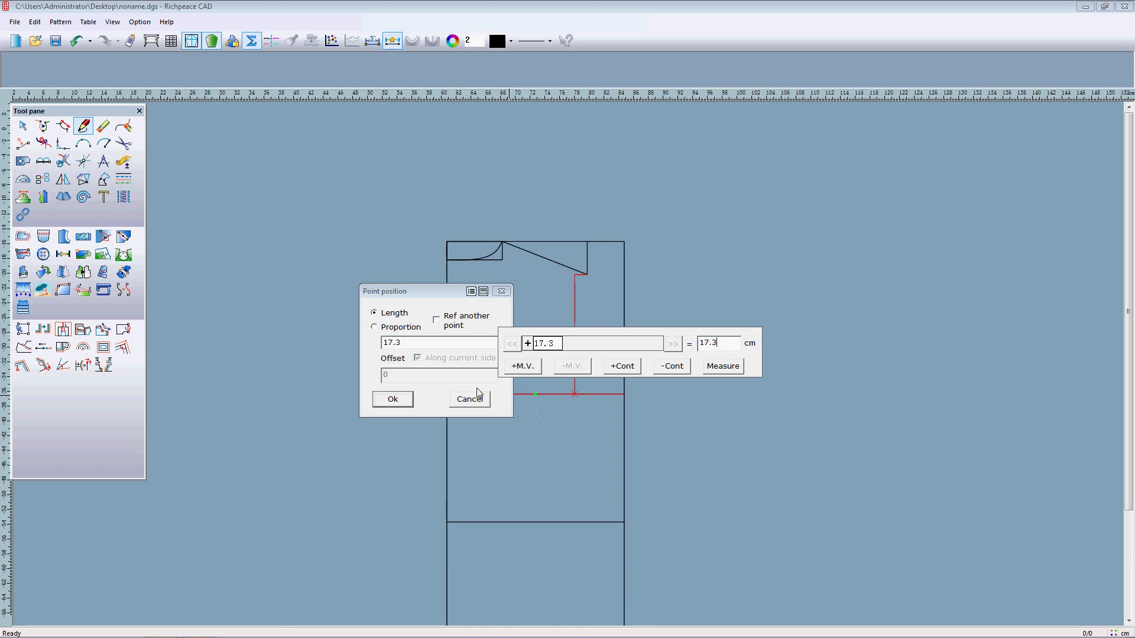
click(394, 399)
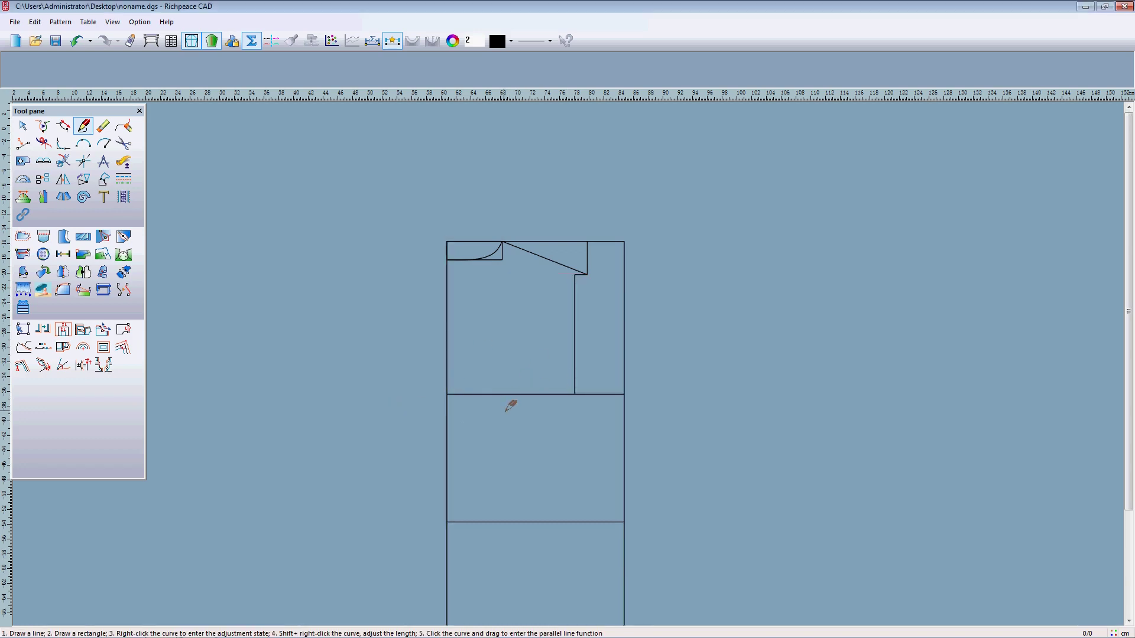
Draw the armhole curve from the shoulder point through the middle of the vertical back width line to the bust line's right end
scroll(549, 444, up, 1)
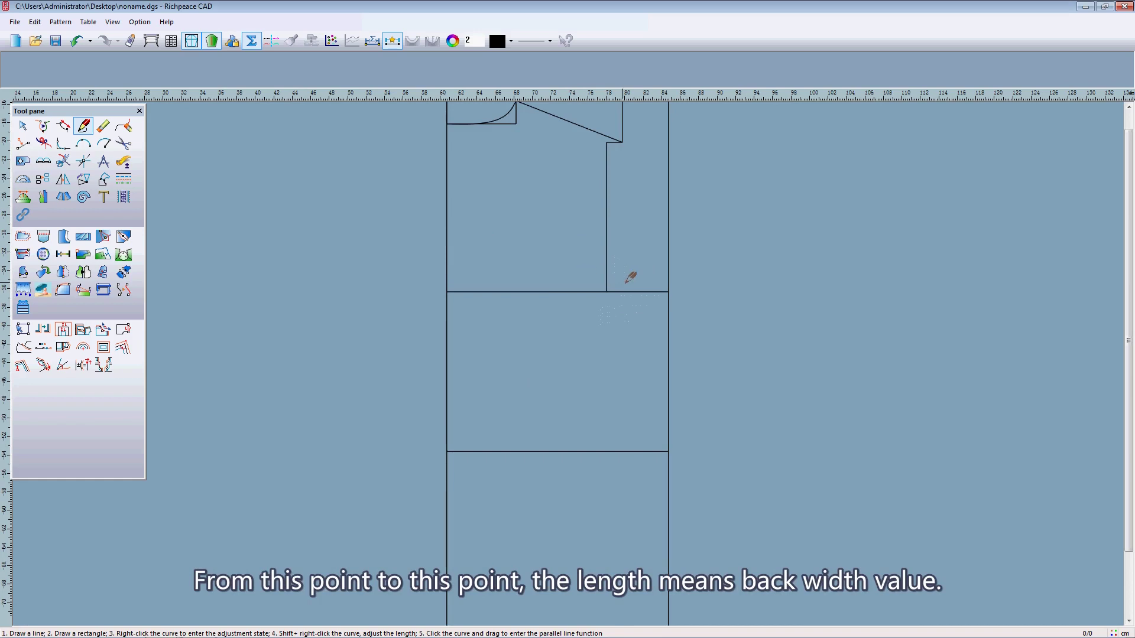
scroll(570, 358, down, 1)
scroll(572, 360, down, 2)
scroll(578, 358, up, 2)
scroll(638, 326, up, 1)
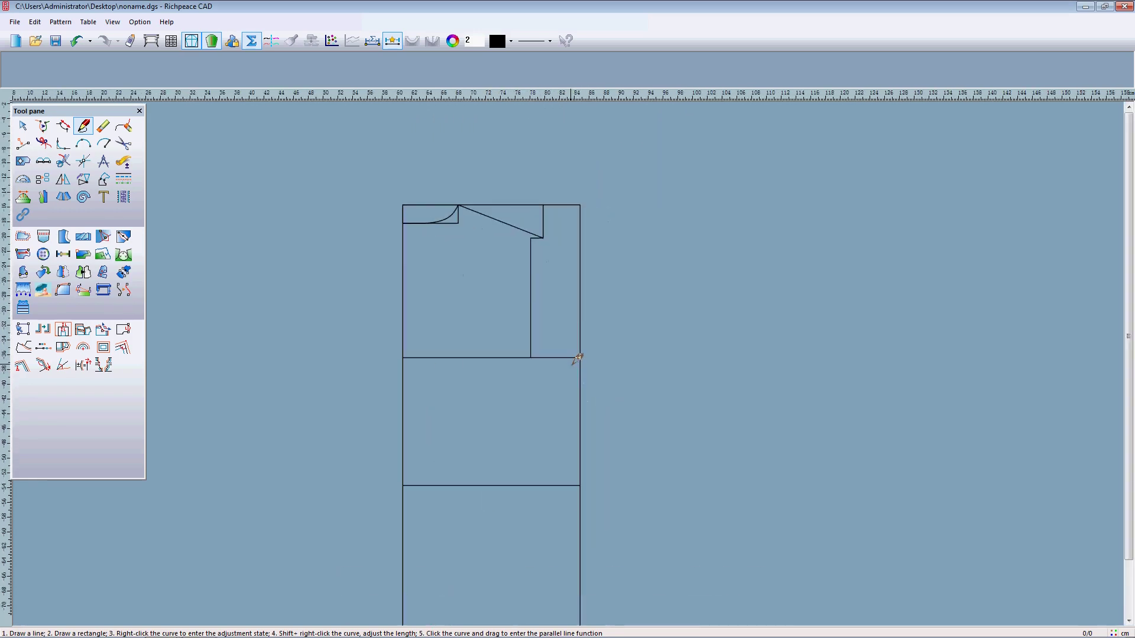
click(542, 237)
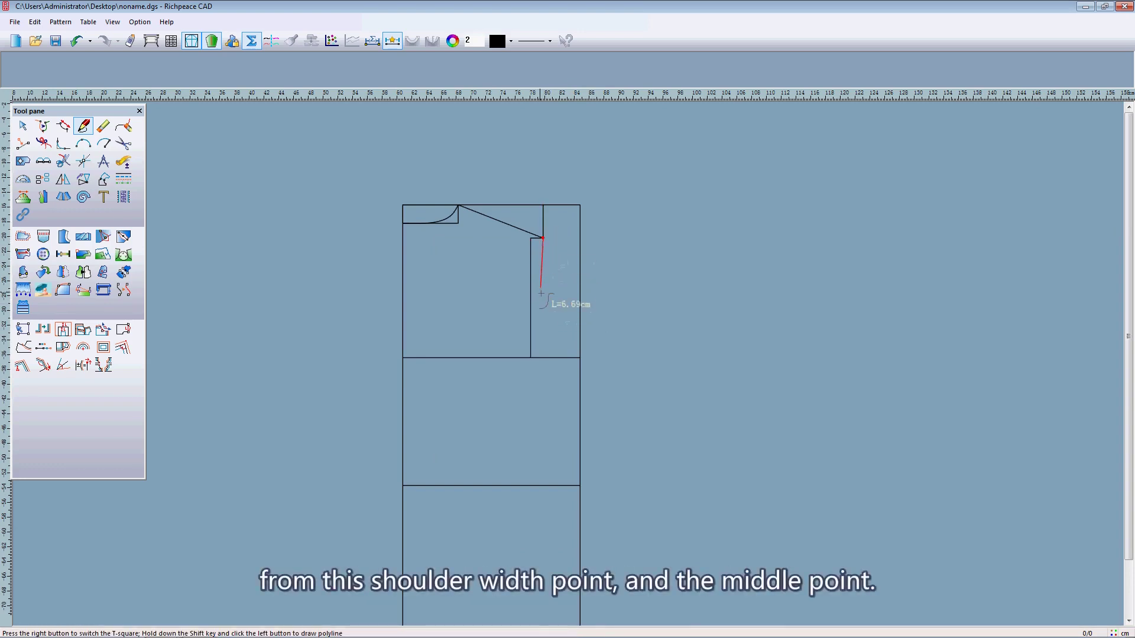
click(530, 299)
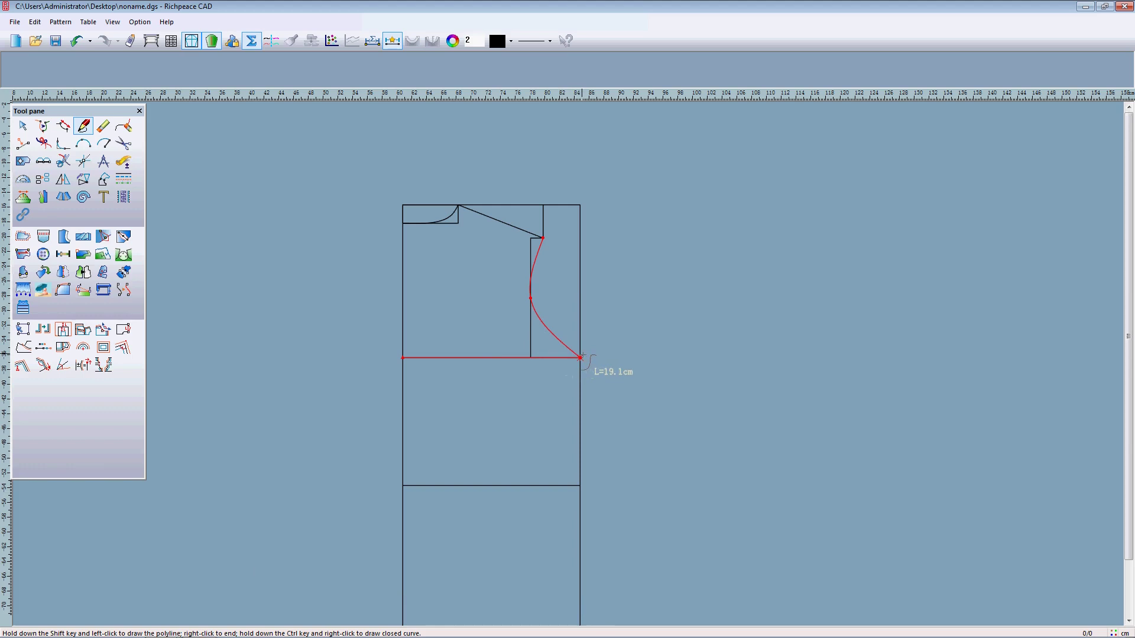
right_click(579, 358)
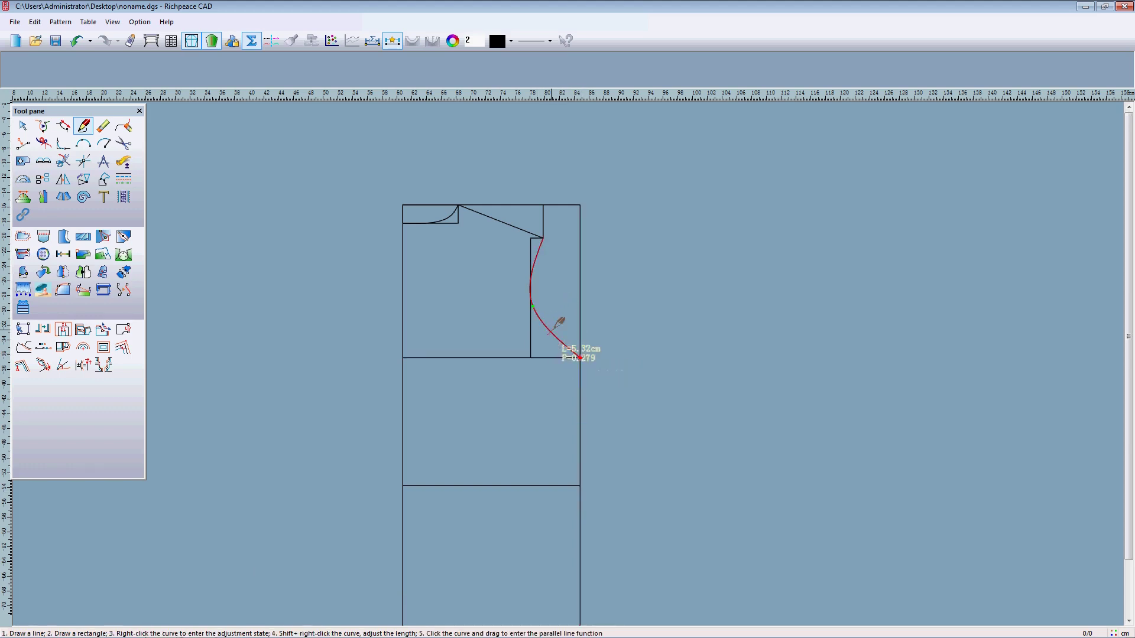
Reshape the armhole curve by adding a control point on its lower part, bowed outward toward the bust line, and one slightly adjusted above
right_click(569, 345)
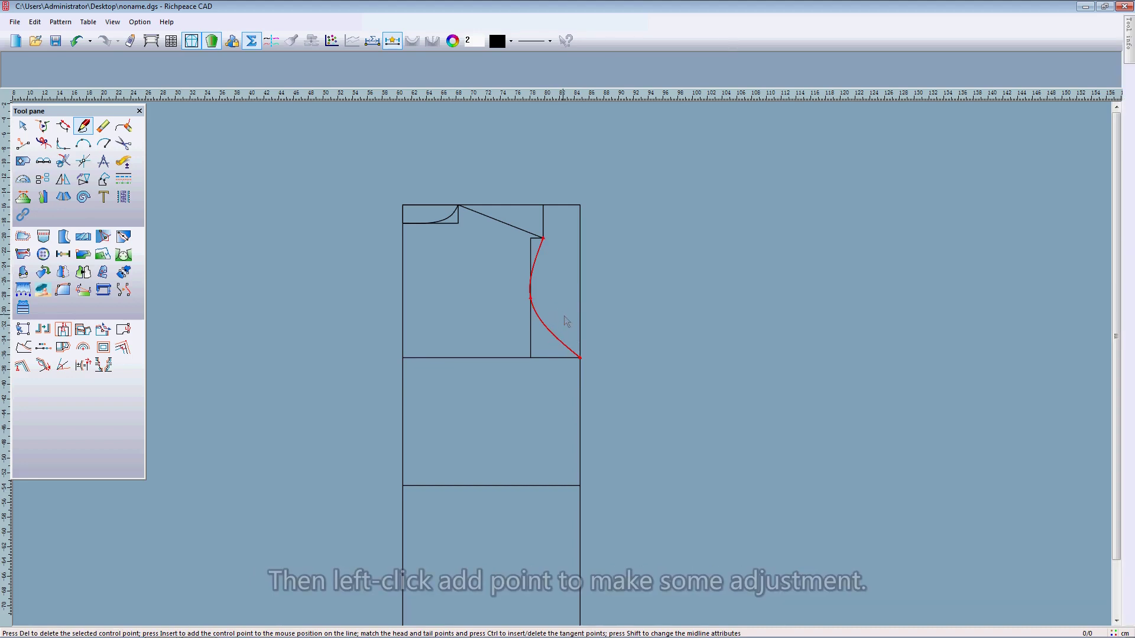
click(549, 333)
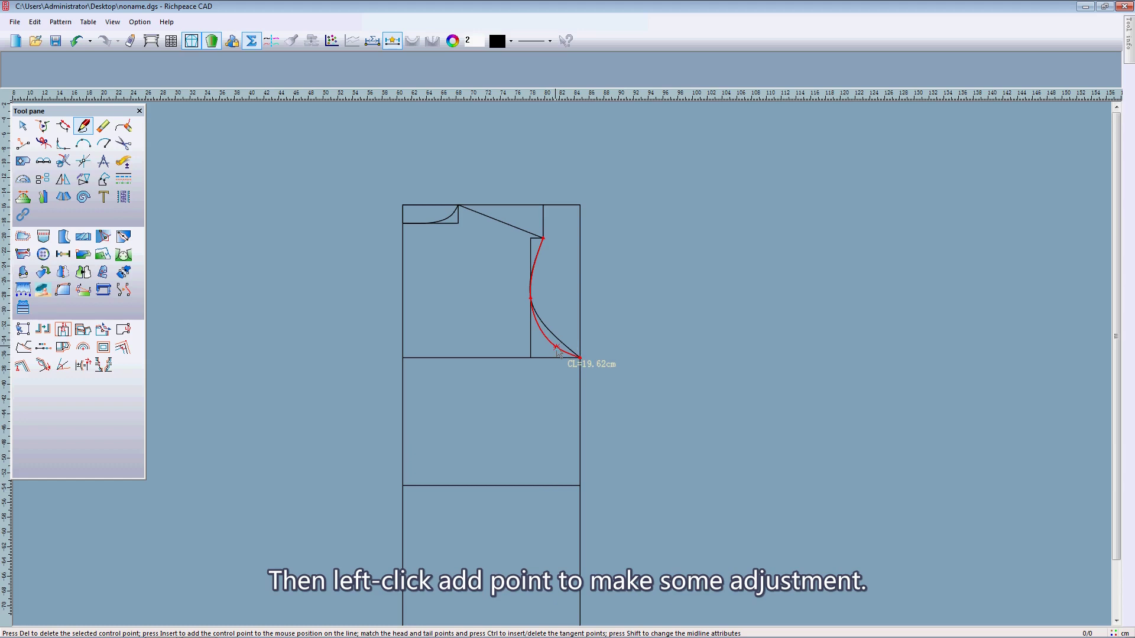
click(557, 349)
click(534, 270)
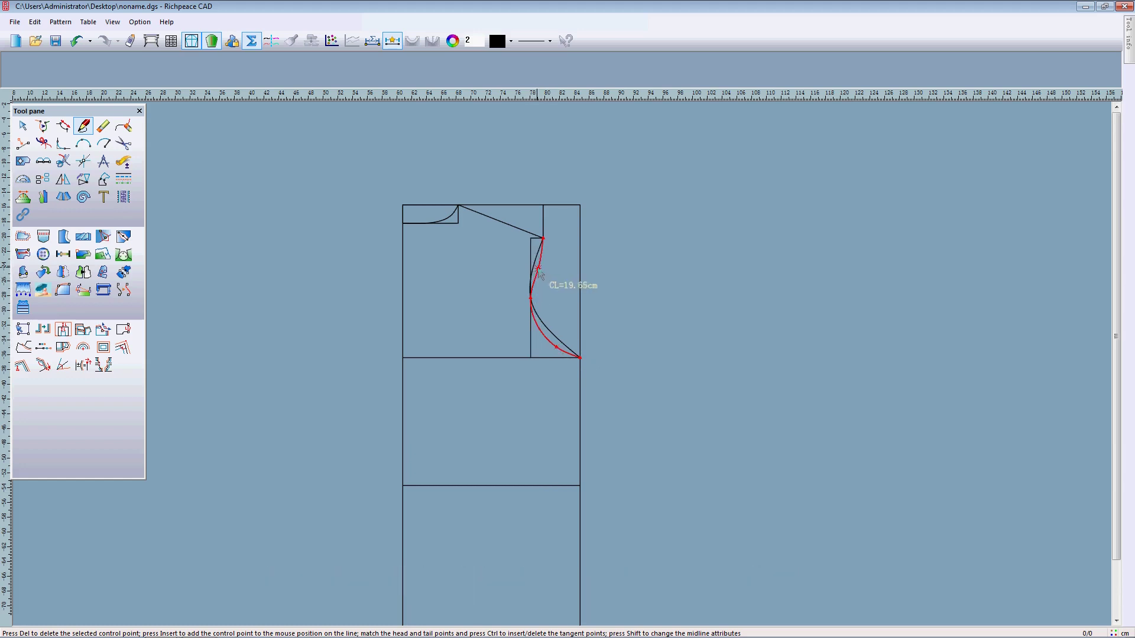
scroll(534, 270, up, 2)
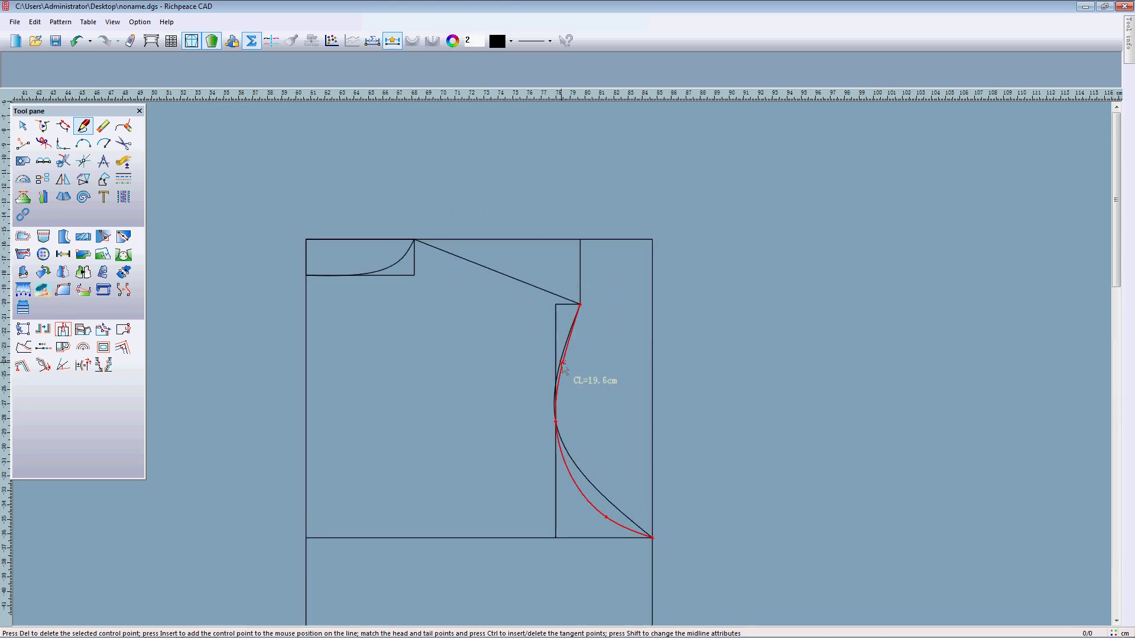
click(564, 364)
scroll(563, 374, down, 2)
scroll(573, 432, up, 1)
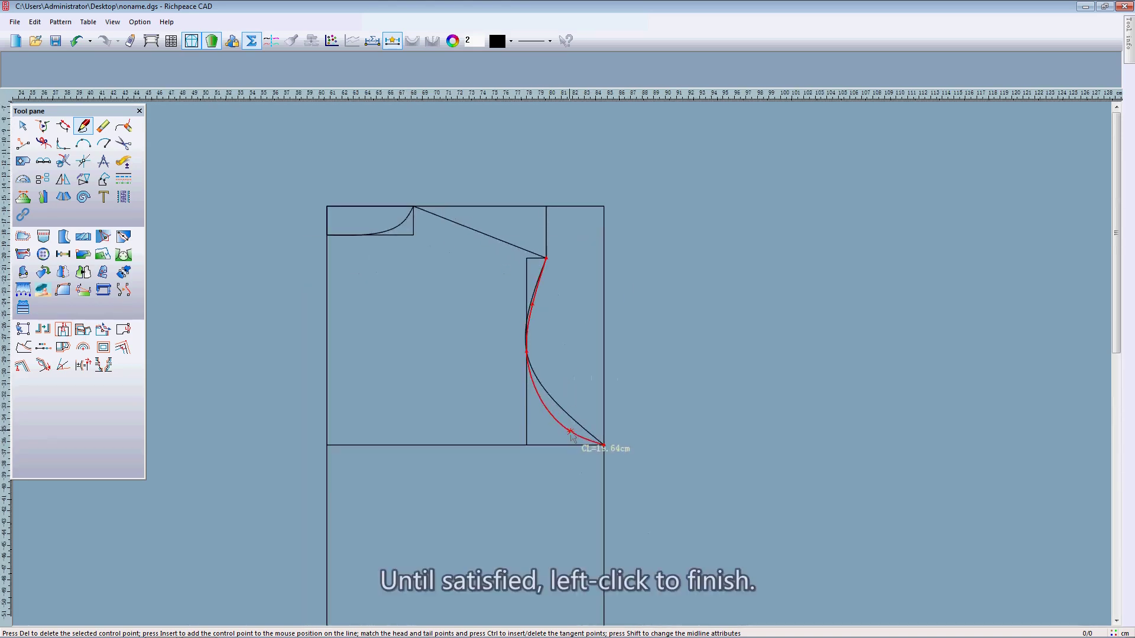
click(570, 431)
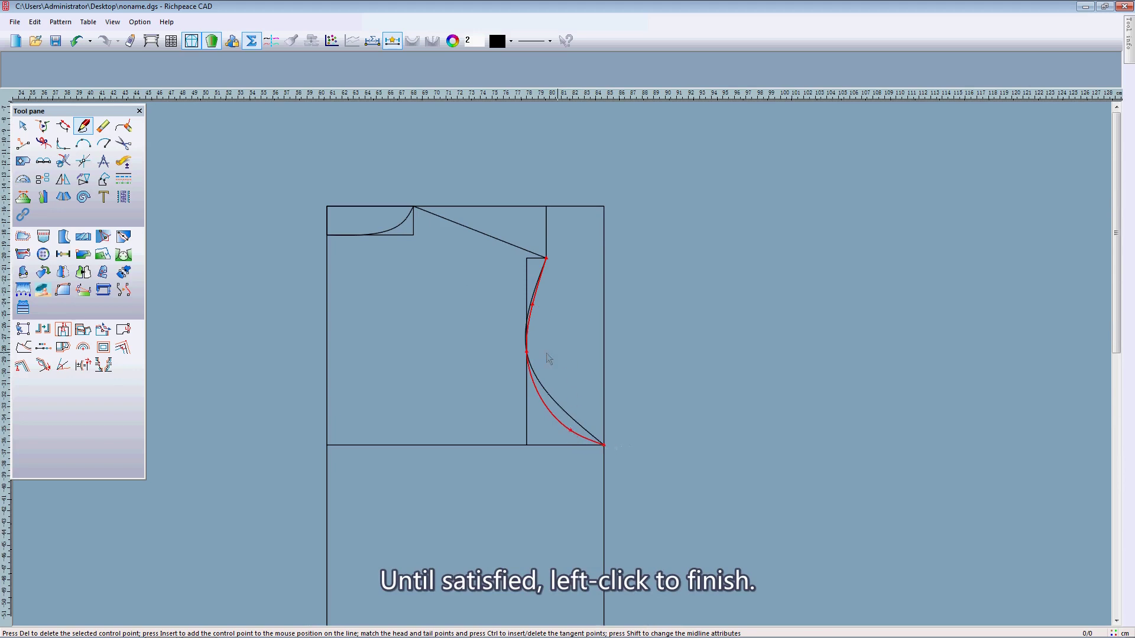
click(568, 345)
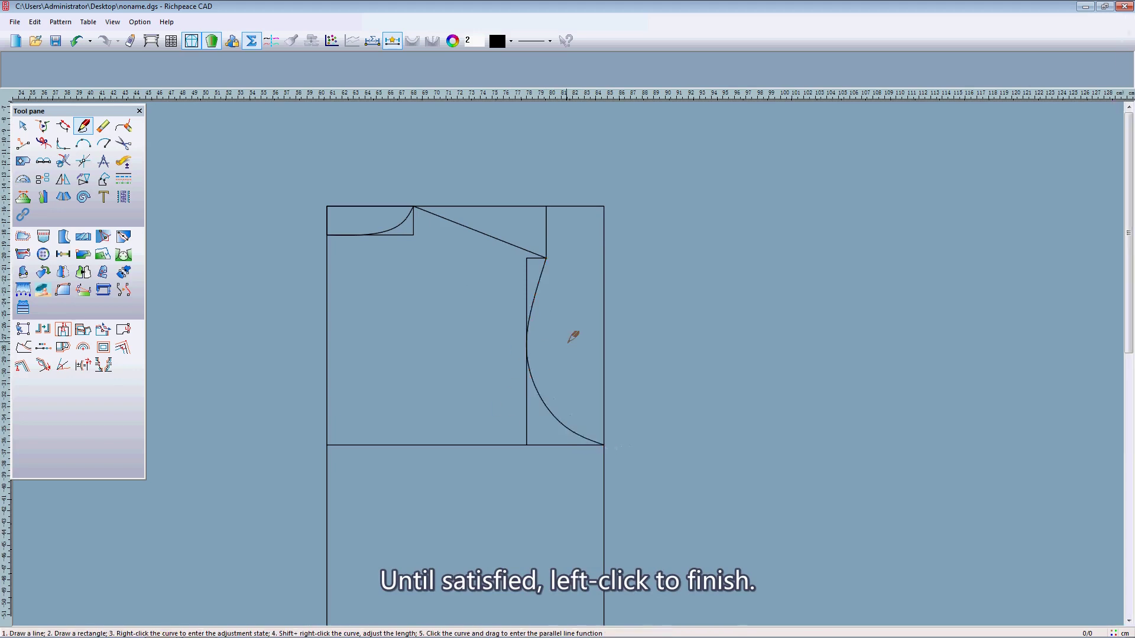
Start the side seam curve at the armhole's lower end and place its waist point -1 cm horizontally from the waist line's right end
scroll(568, 345, down, 2)
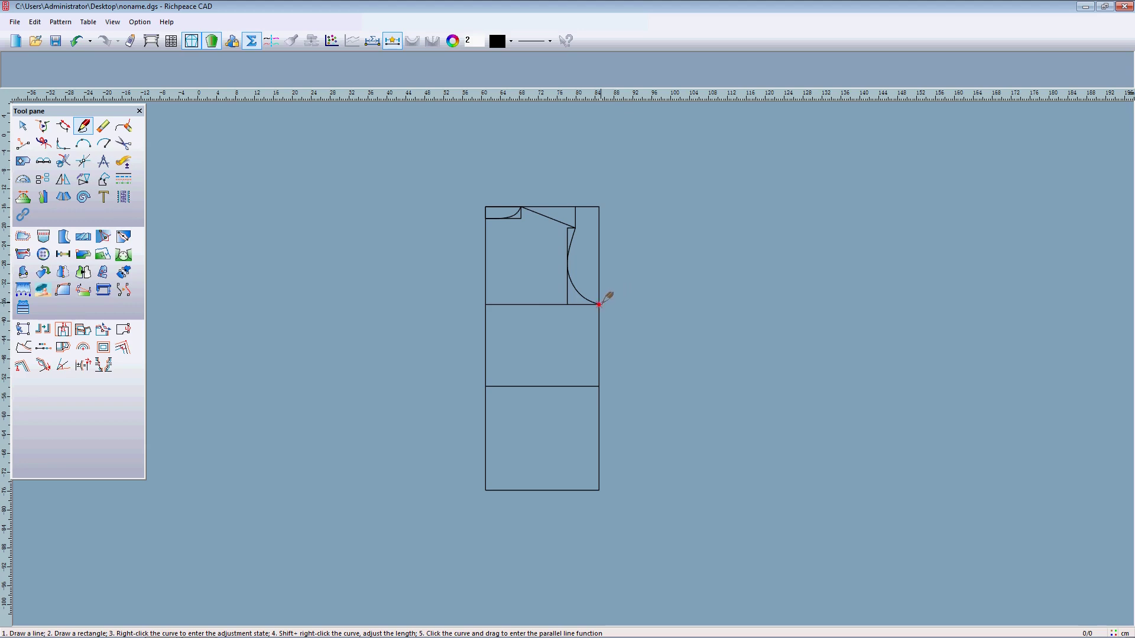
click(598, 304)
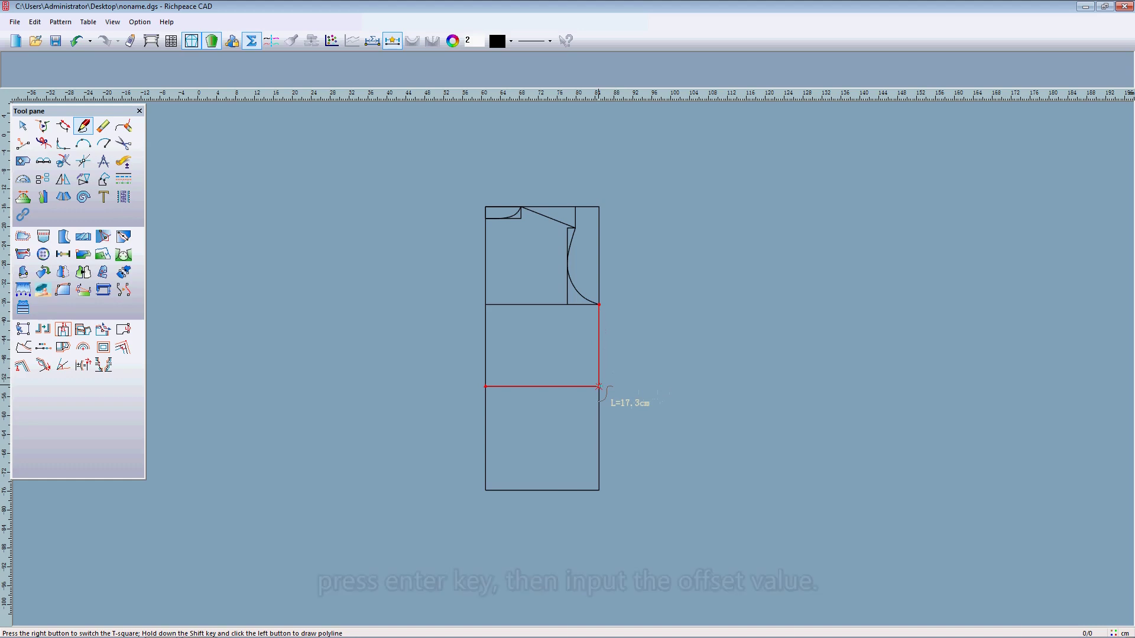
key(Return)
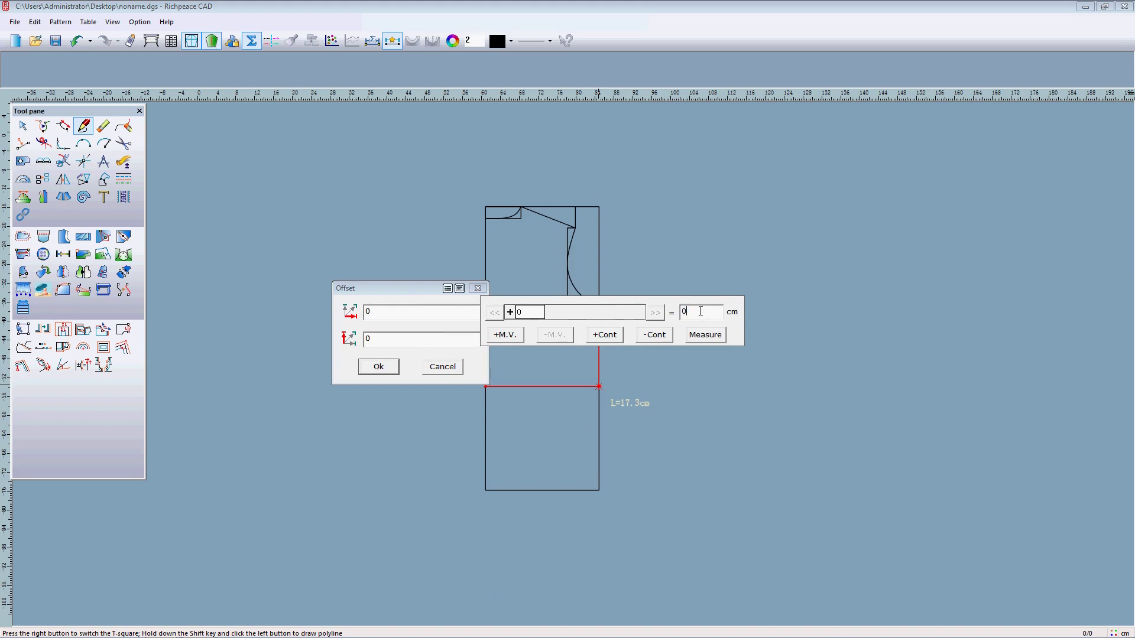
click(656, 312)
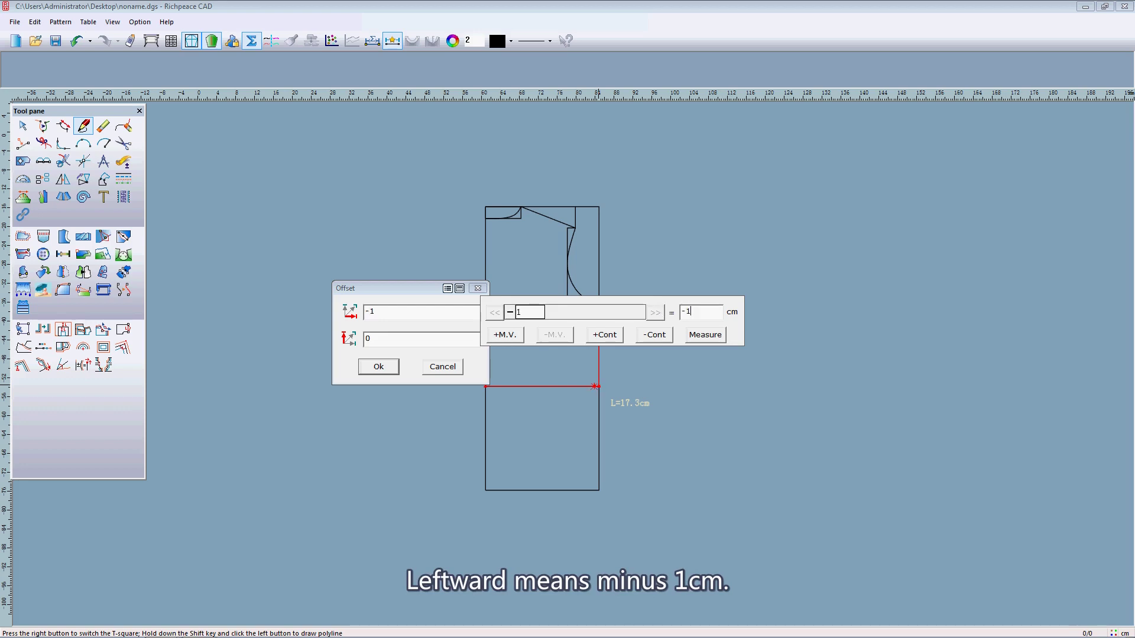
click(379, 367)
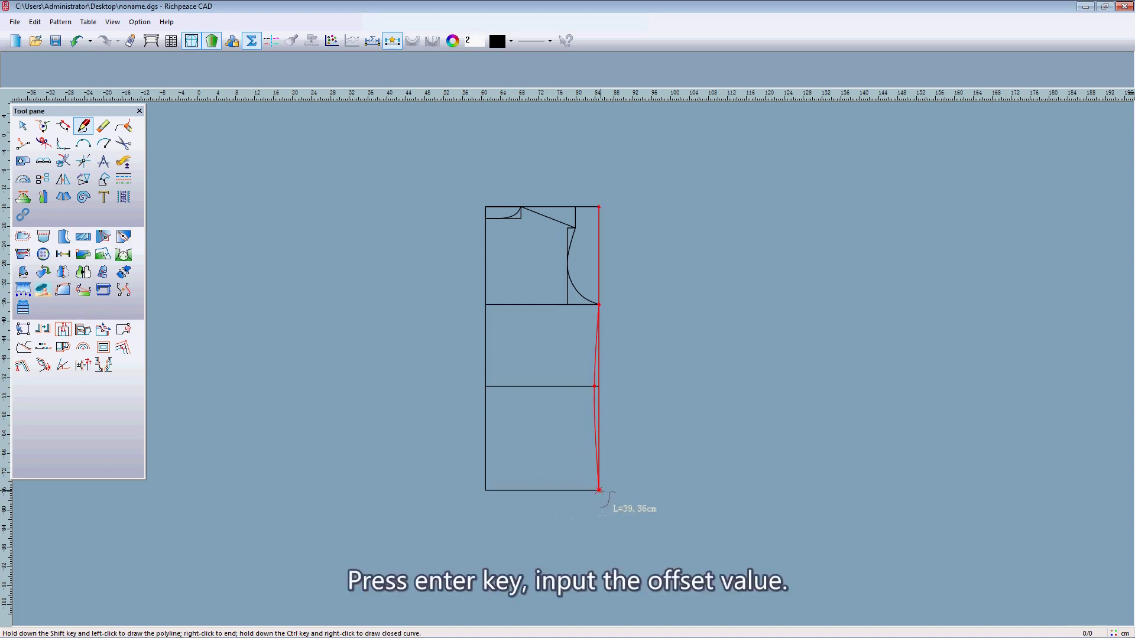
End the side seam curve at a point offset 1 cm rightward and 1 cm upward from the frame's lower right corner
key(Return)
key(Return)
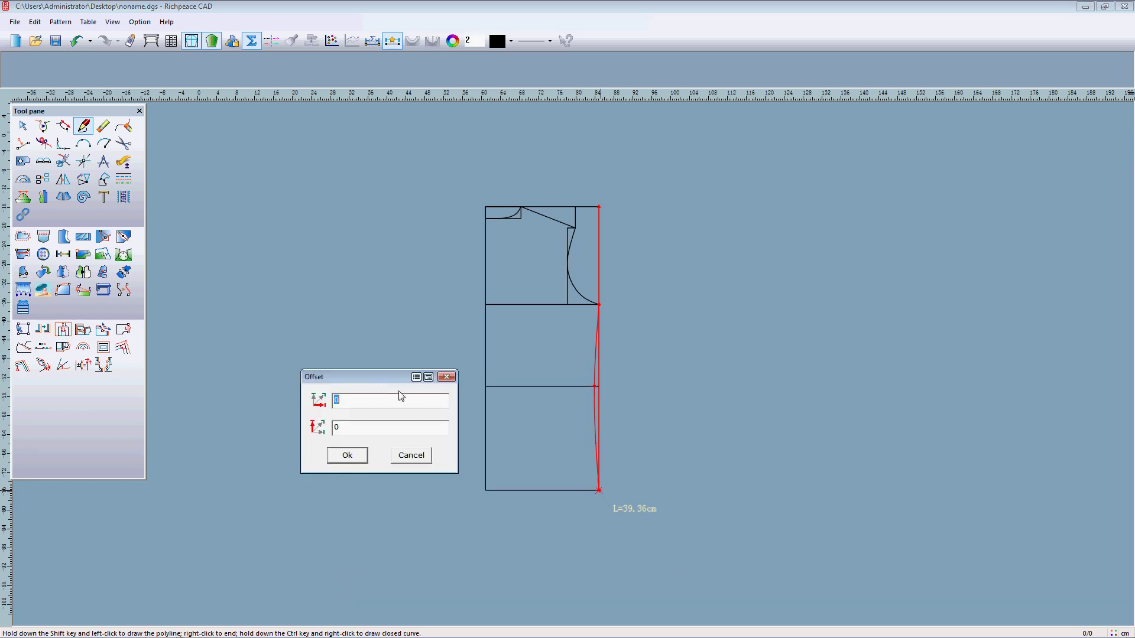
click(339, 400)
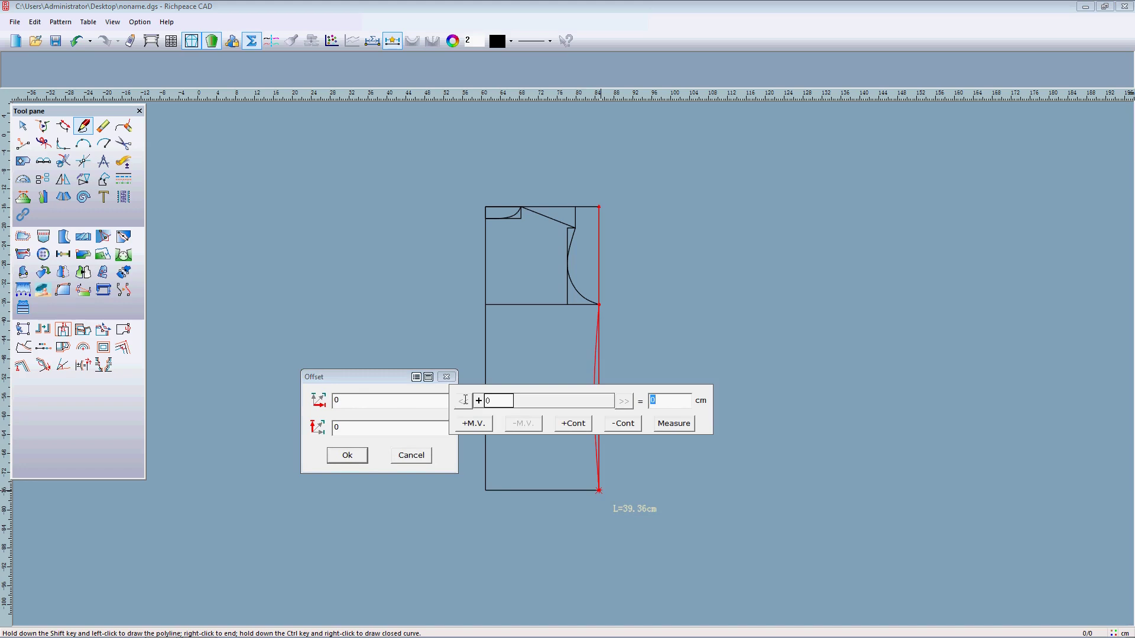
click(663, 399)
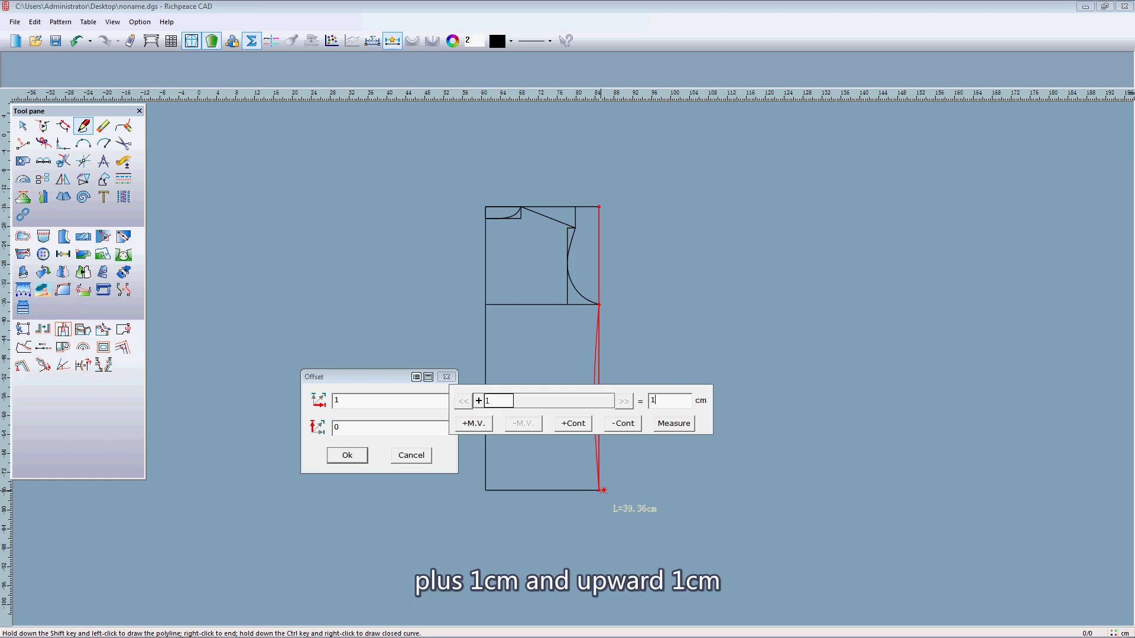
click(371, 427)
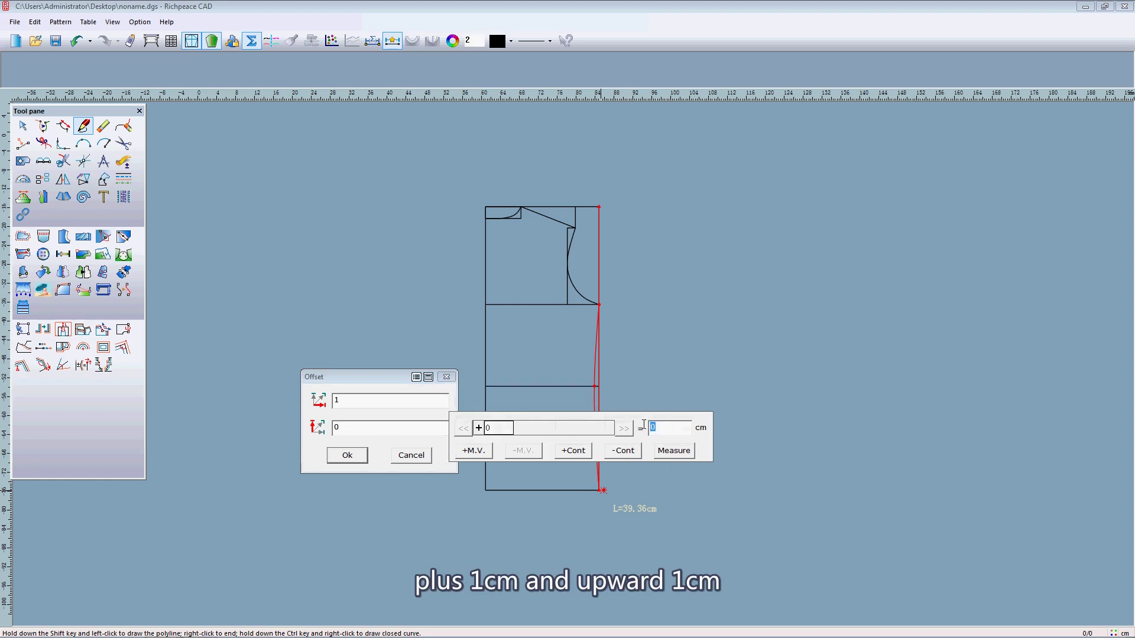
text(1)
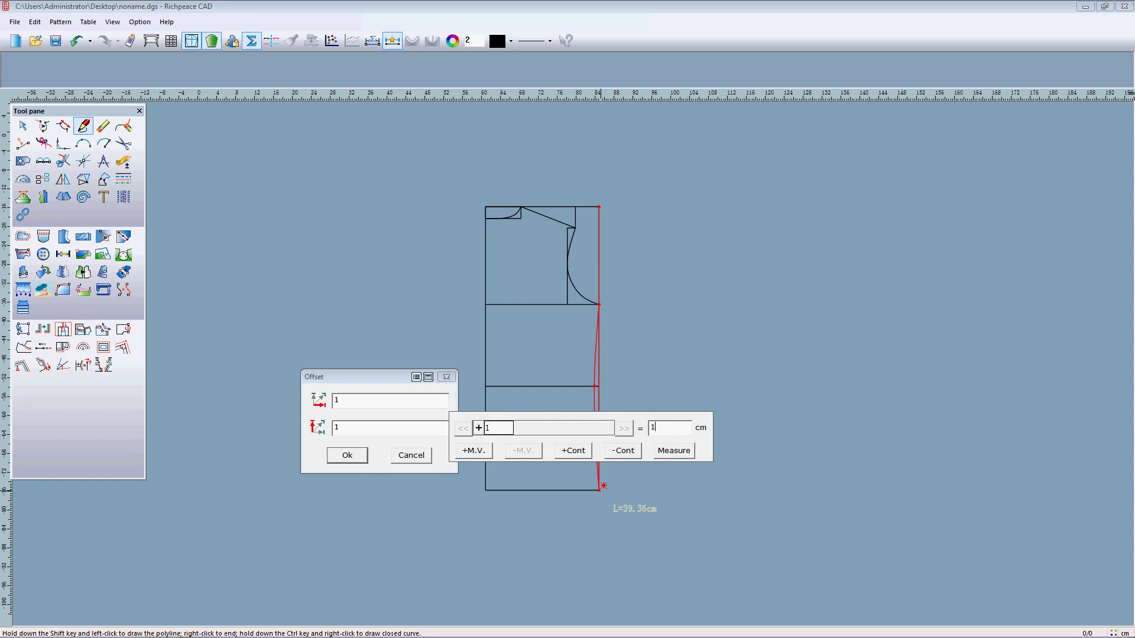
click(349, 456)
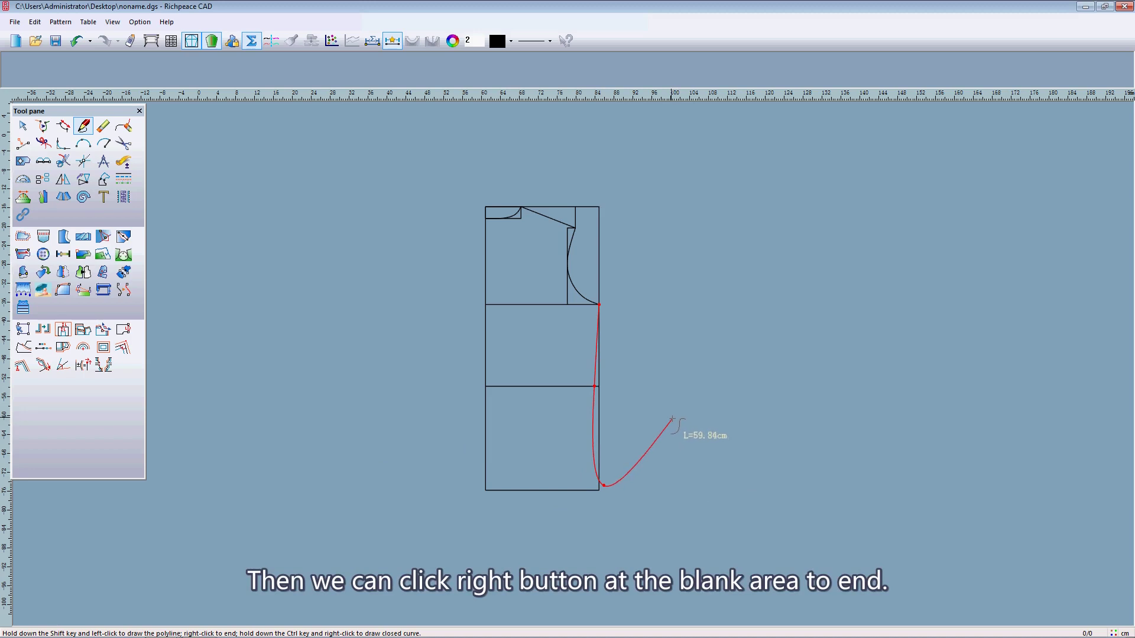
right_click(672, 421)
Draw the bottom line from the side seam's lower end to the frame's lower left corner
scroll(577, 357, up, 4)
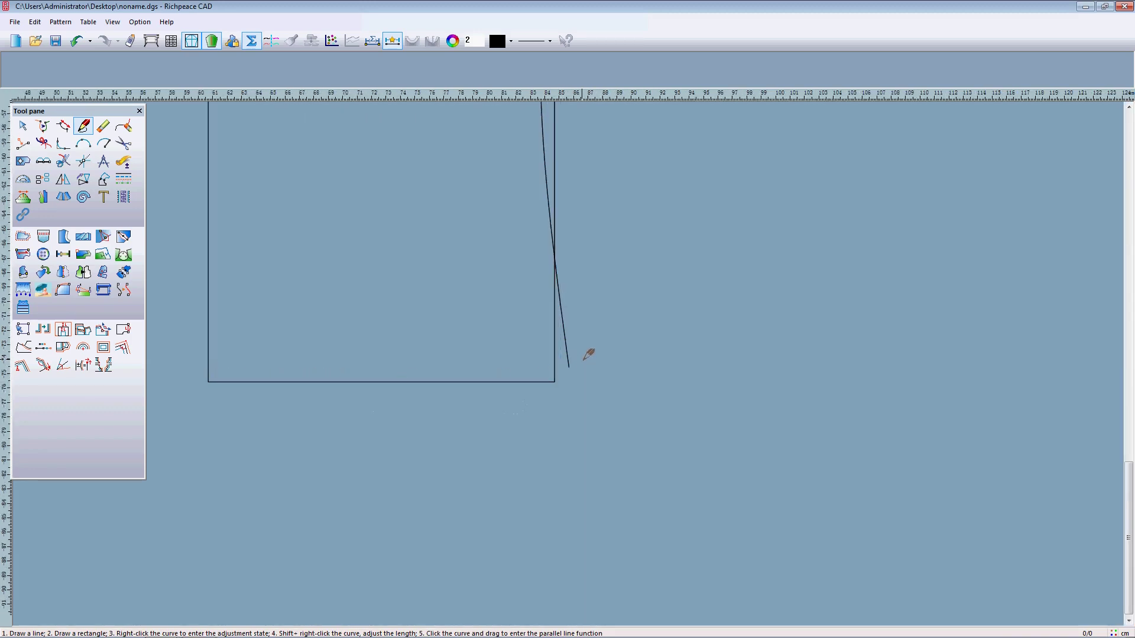
click(568, 367)
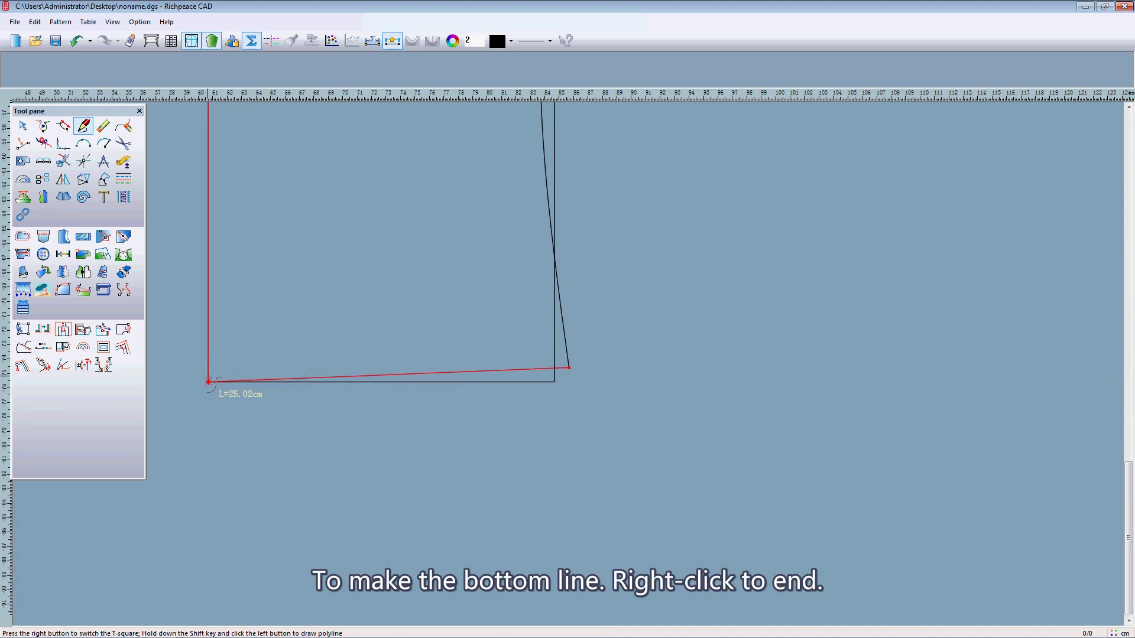
click(208, 381)
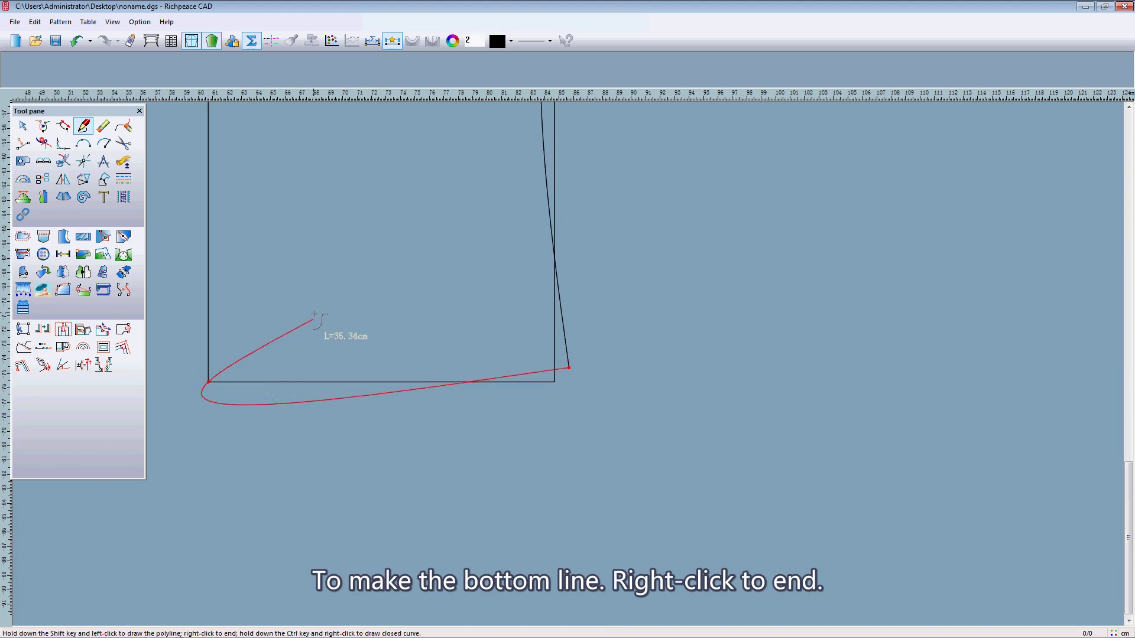
right_click(281, 262)
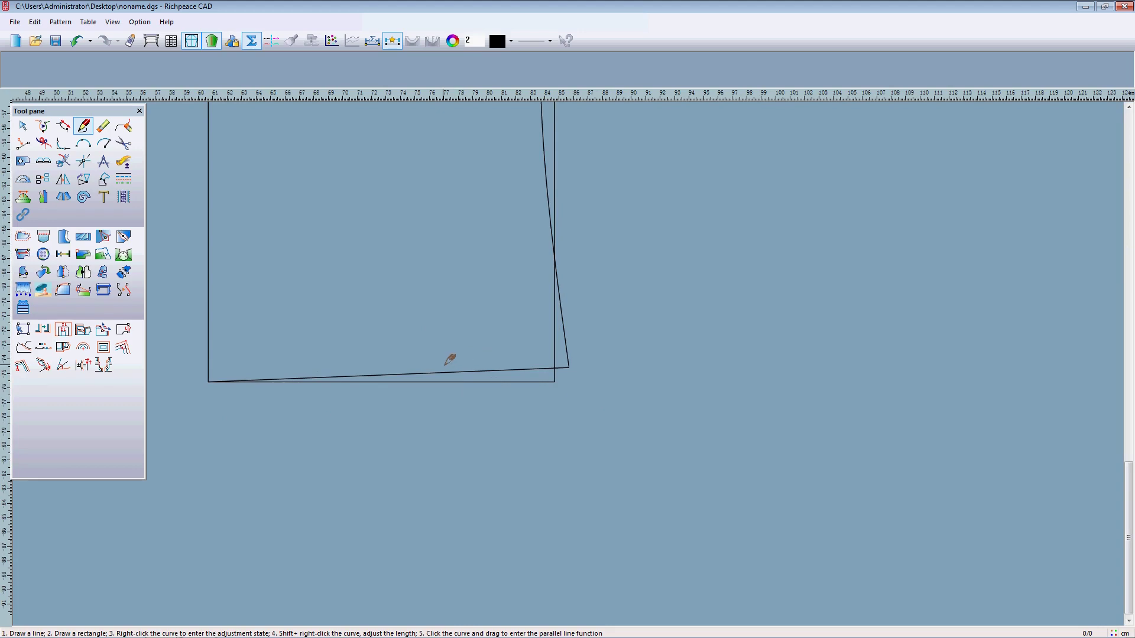
Curve the bottom line with two added control points, making its left part follow the frame's base and rise gently to the side seam
scroll(449, 358, down, 5)
scroll(573, 347, up, 3)
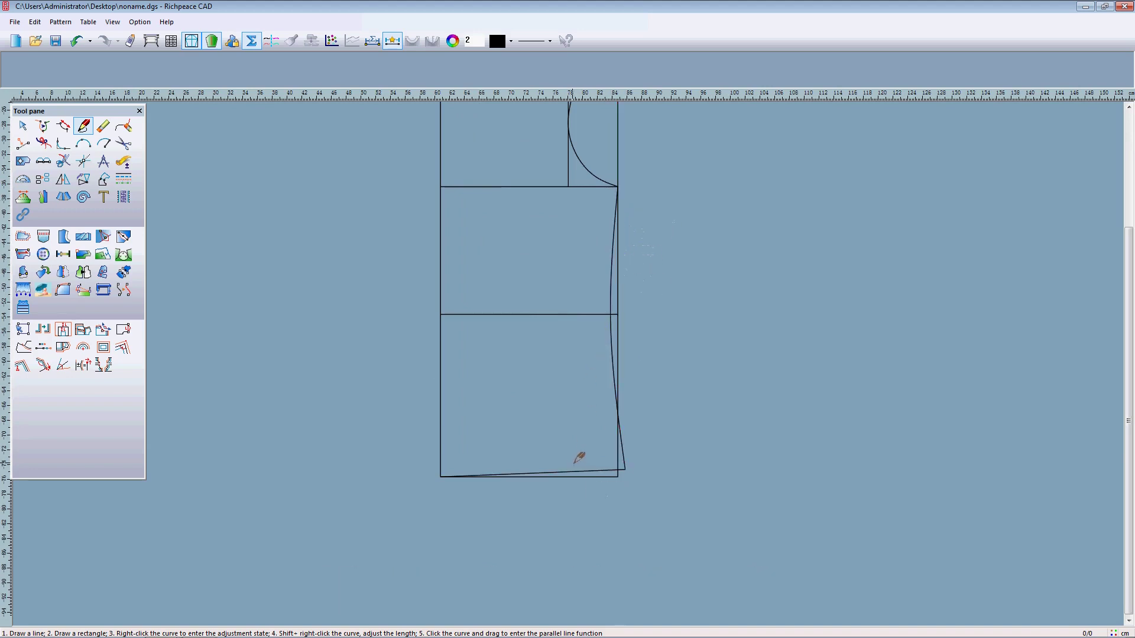
scroll(573, 352, up, 3)
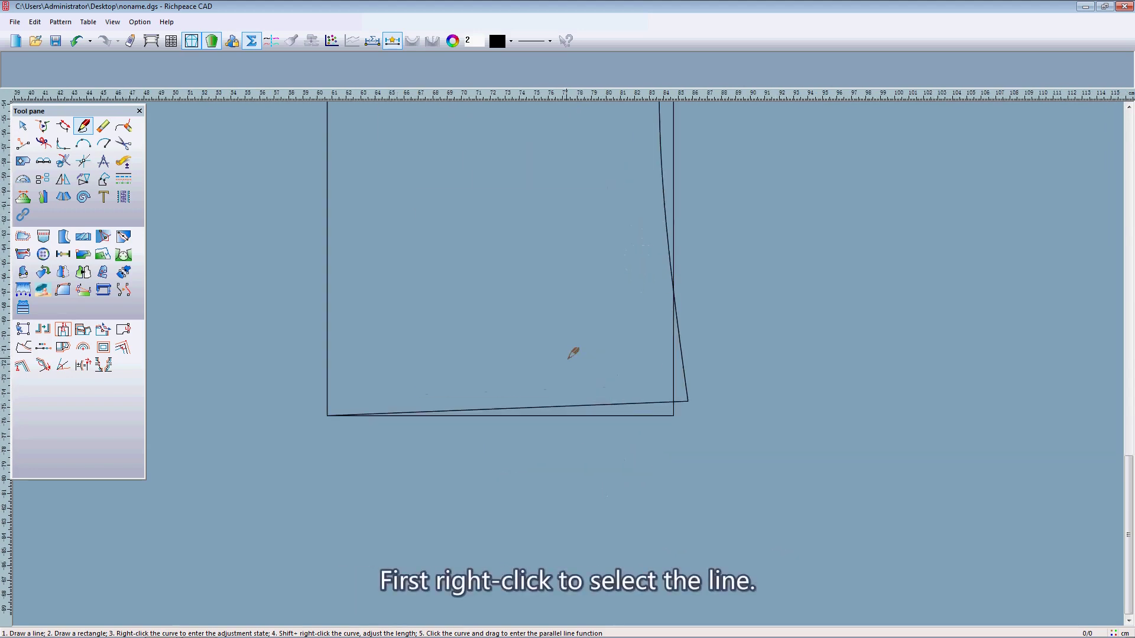
right_click(579, 405)
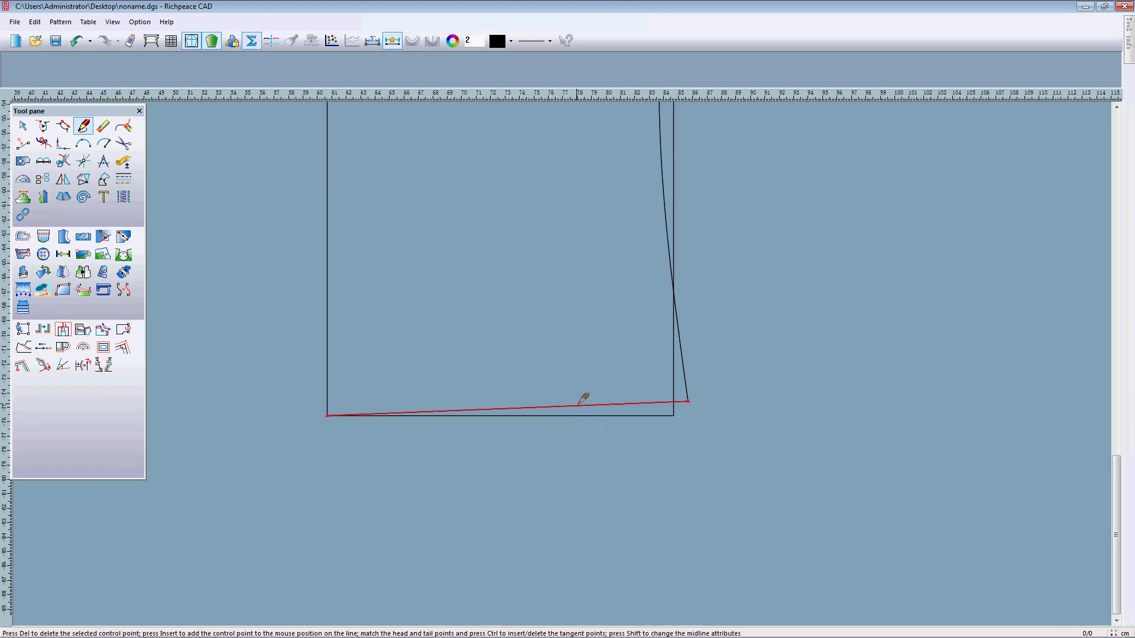
click(524, 412)
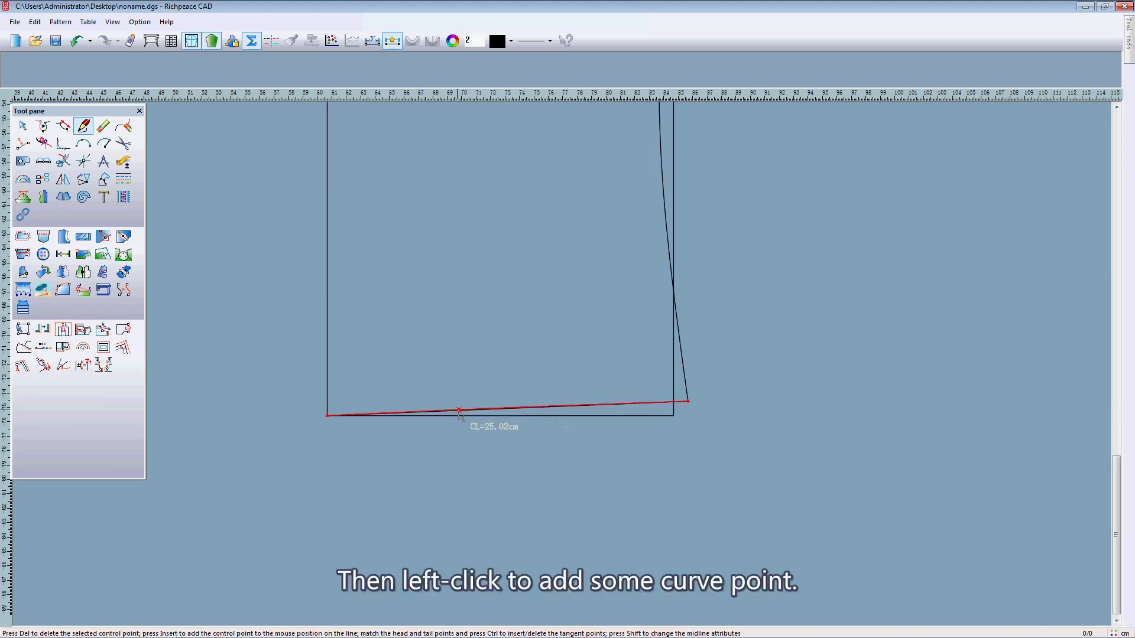
scroll(460, 418, up, 3)
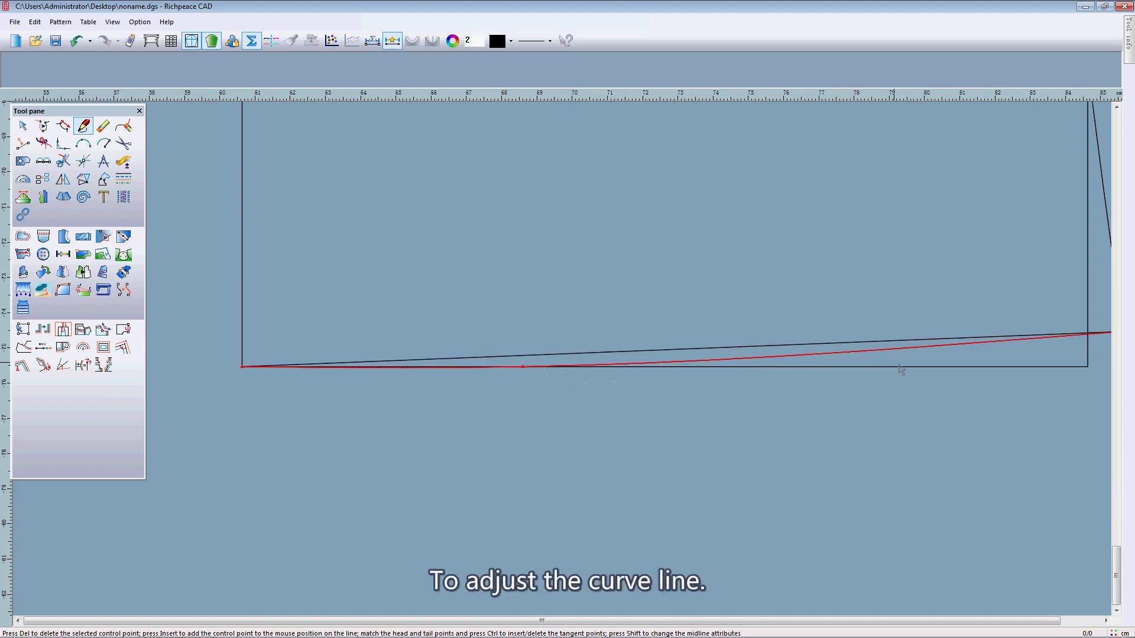
scroll(942, 347, down, 2)
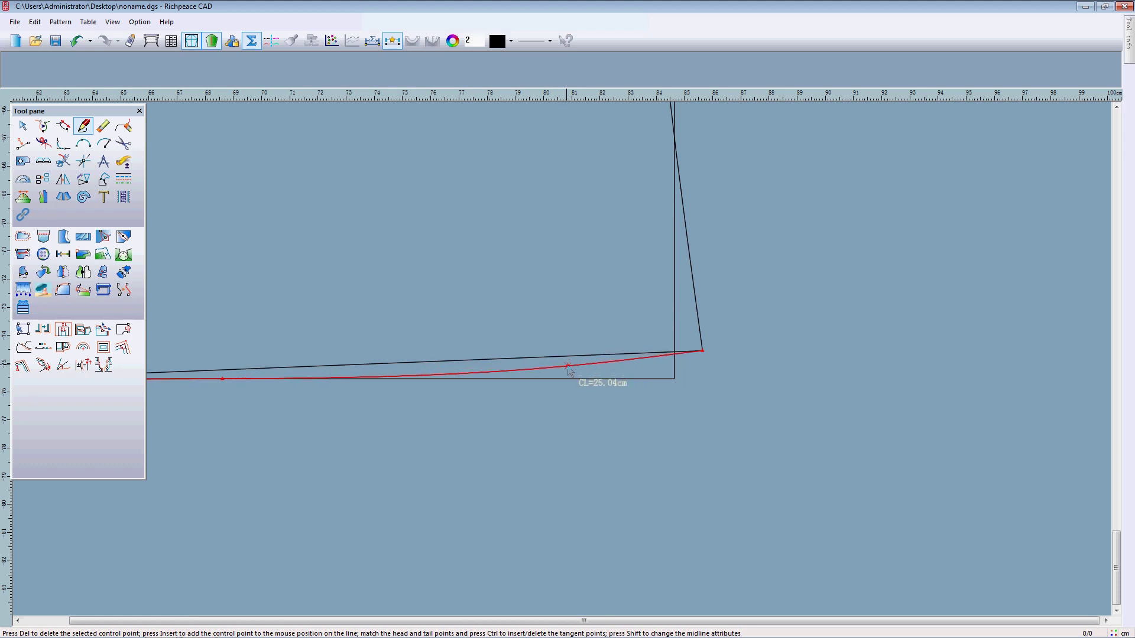
scroll(567, 369, down, 2)
scroll(481, 362, up, 1)
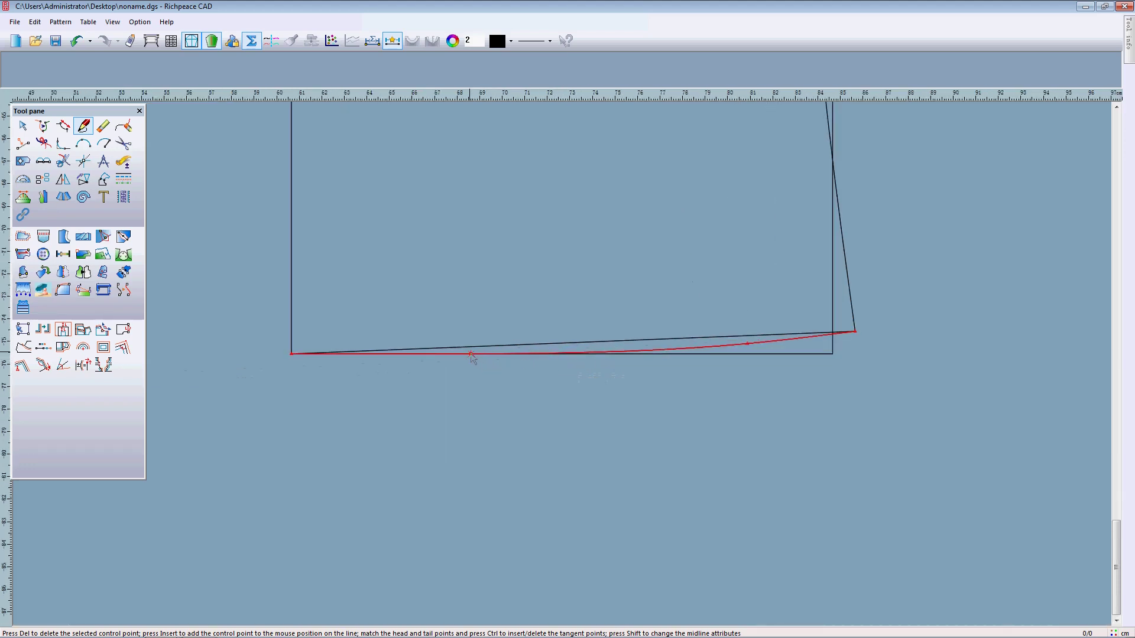
scroll(561, 366, down, 2)
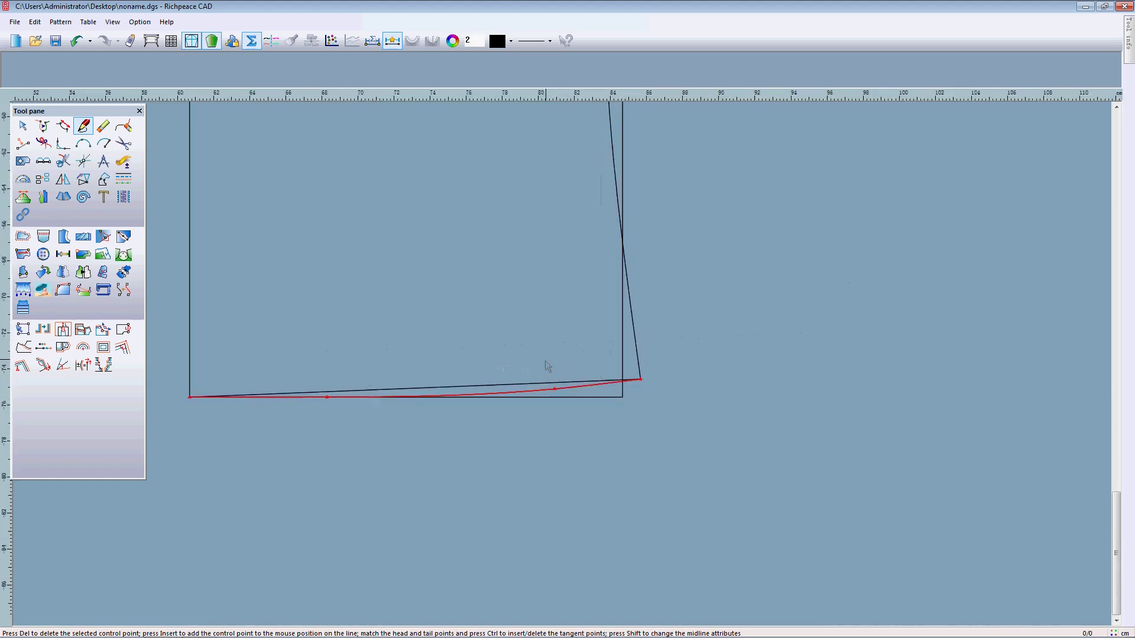
right_click(493, 331)
Reshape the side seam below the waist by adding a control point and pulling it outward, so the curve bulges slightly towards the hem
scroll(577, 322, down, 2)
scroll(549, 331, up, 1)
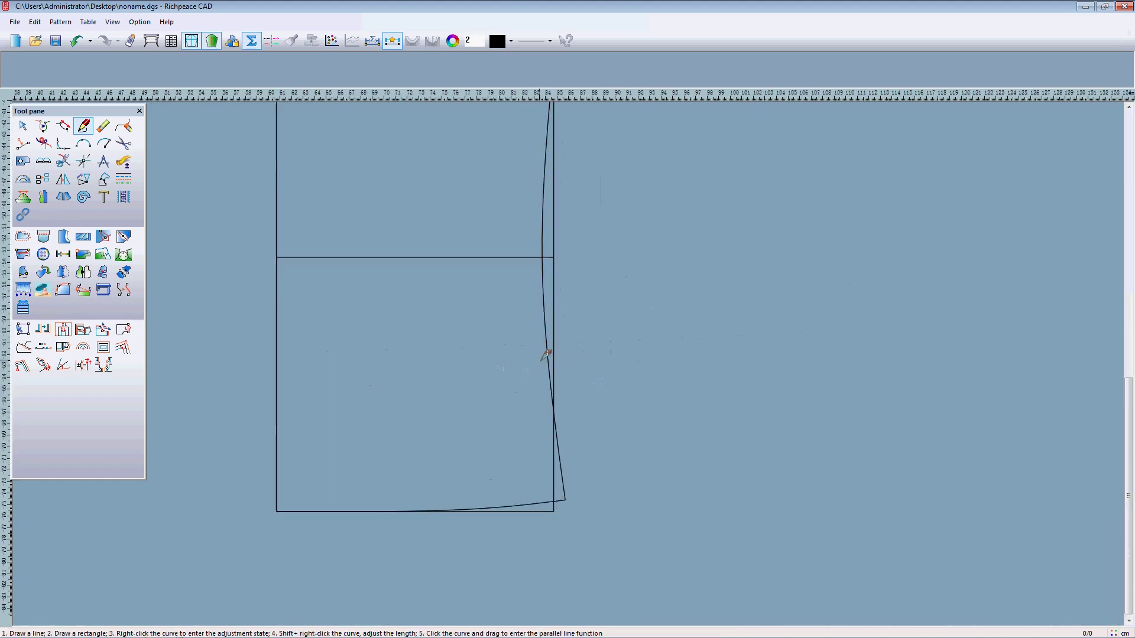
right_click(551, 314)
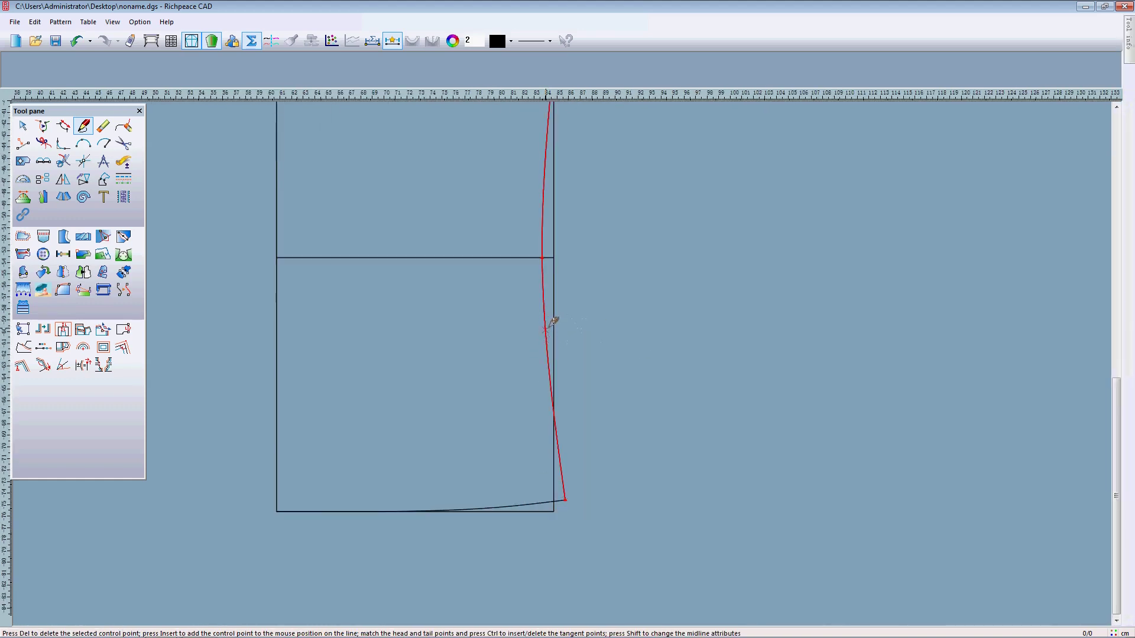
drag(545, 325, 553, 324)
scroll(553, 325, up, 1)
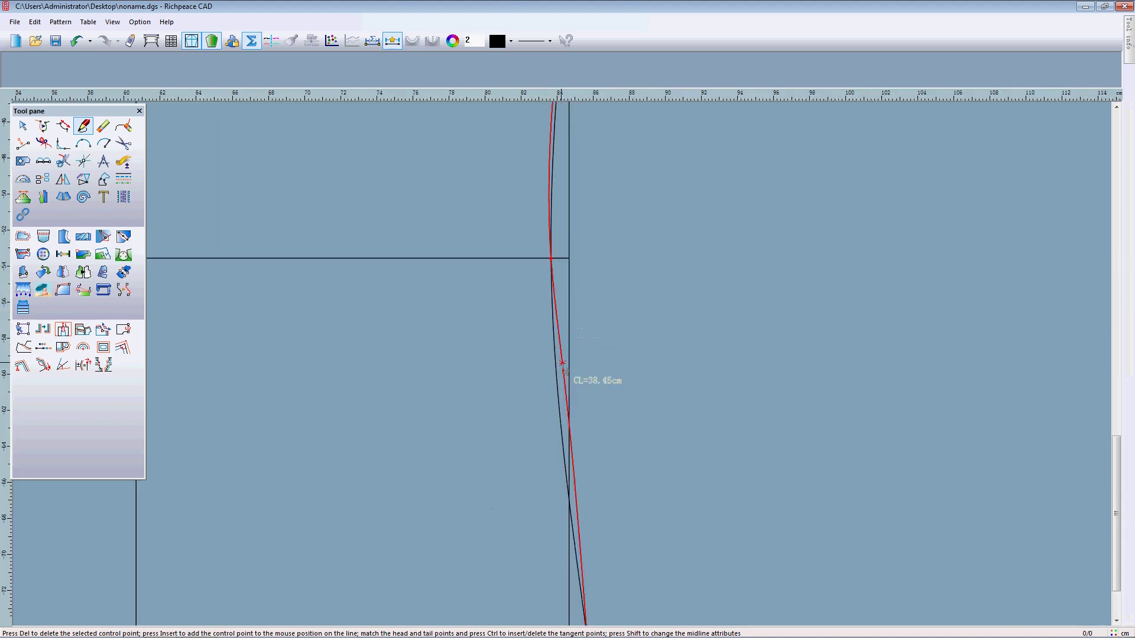
scroll(568, 372, down, 1)
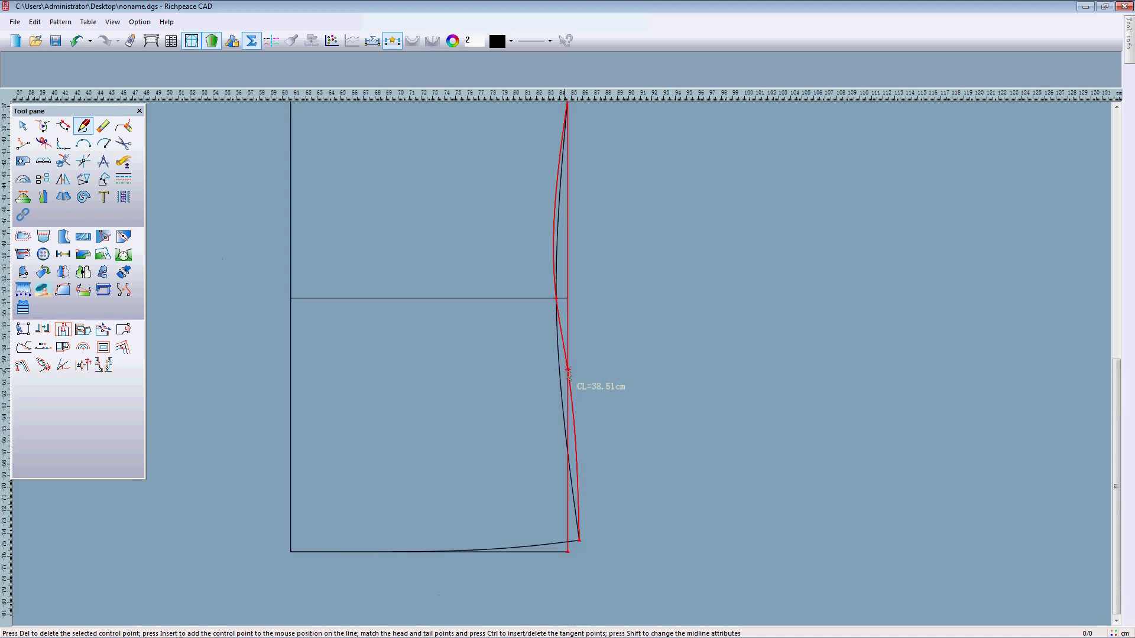
scroll(568, 373, up, 1)
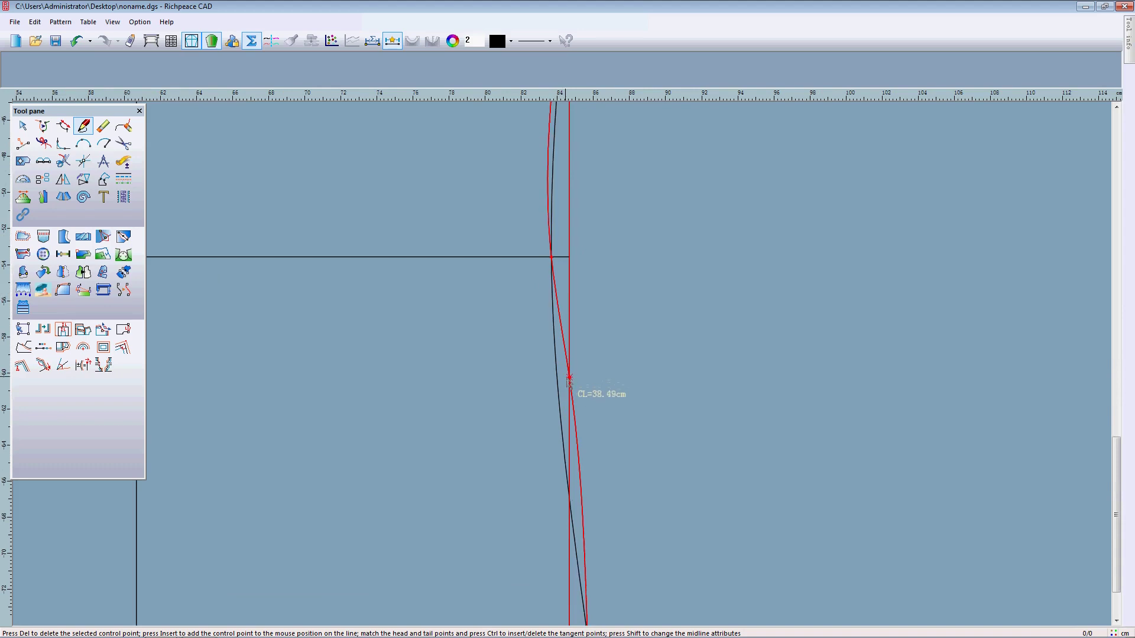
scroll(568, 380, down, 1)
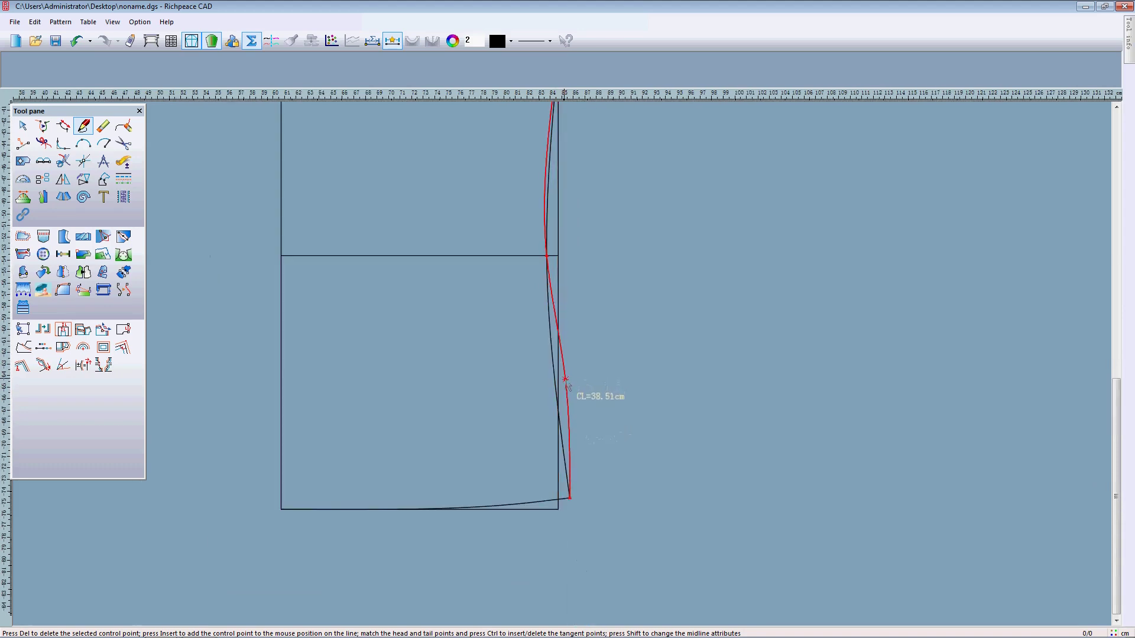
scroll(564, 390, up, 2)
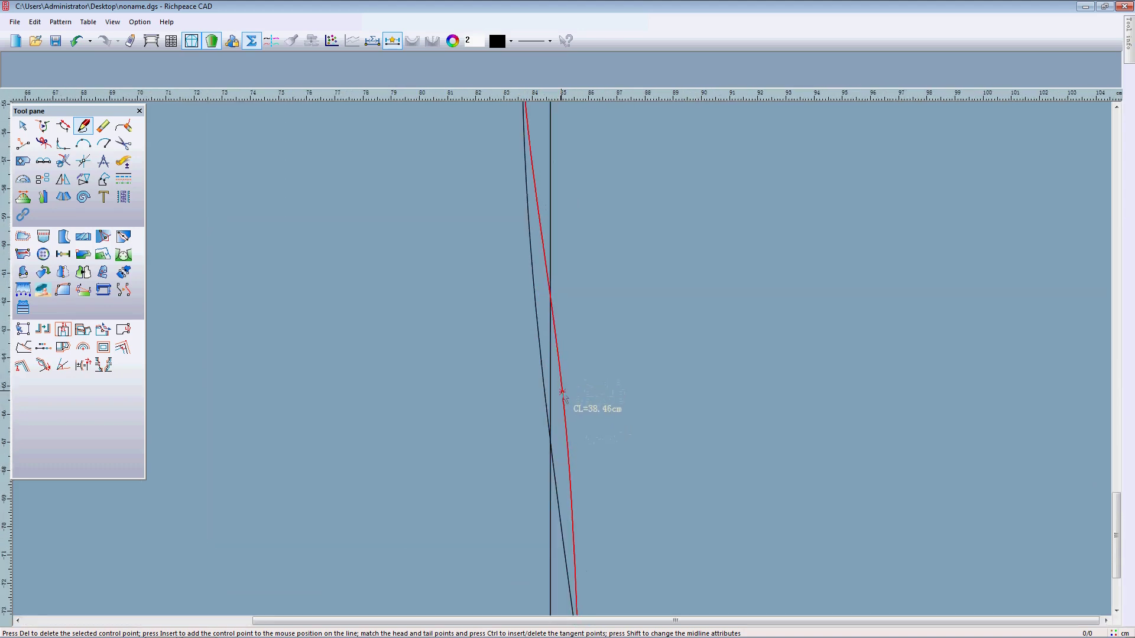
click(559, 395)
scroll(562, 334, down, 3)
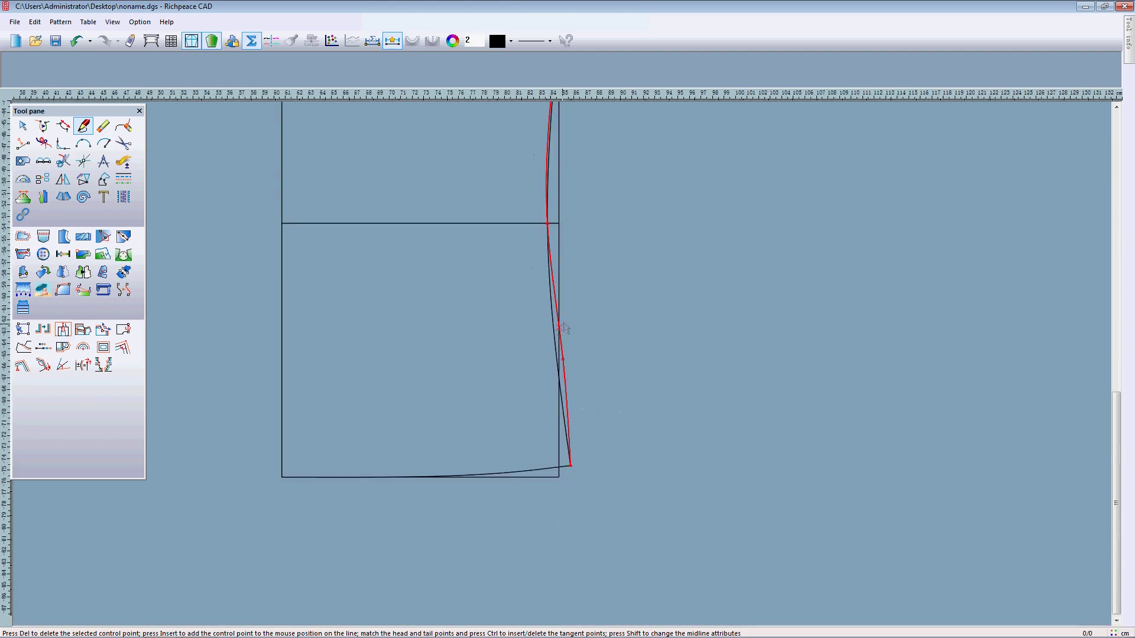
Add a control point to the side seam between armhole and waist, pull it outward towards the frame line and finish the curve adjustment
scroll(572, 322, up, 2)
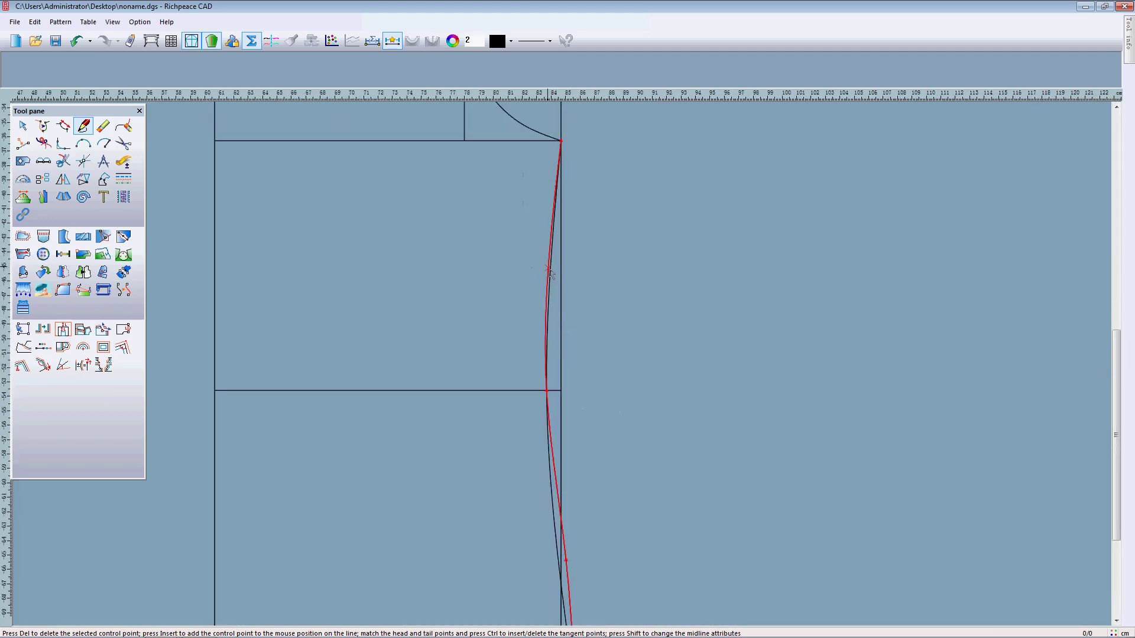
scroll(563, 371, up, 2)
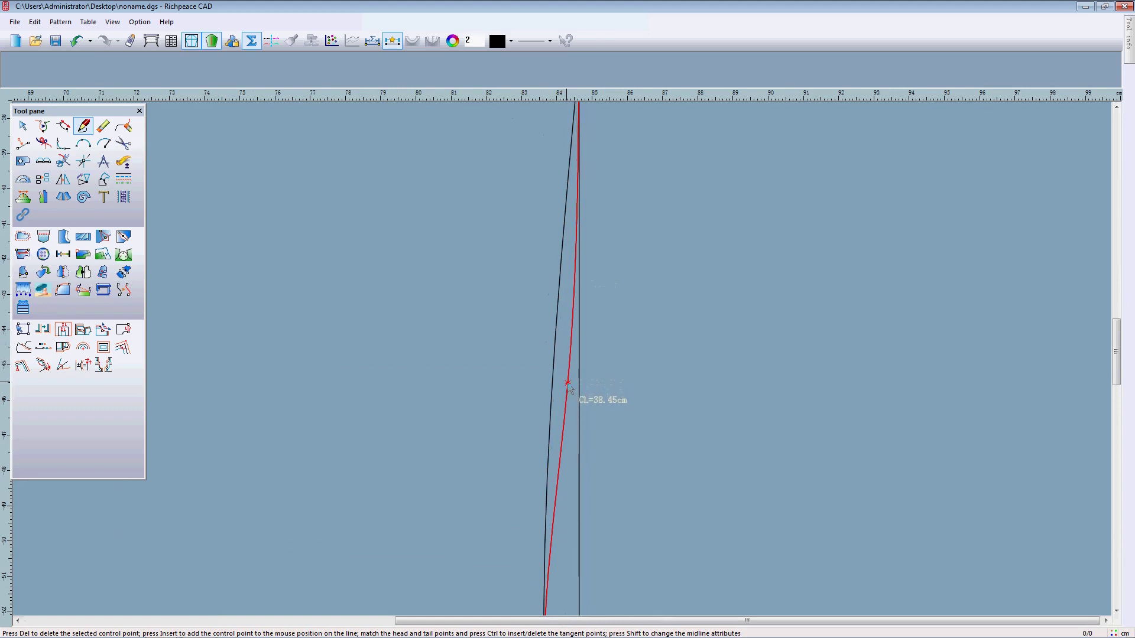
scroll(520, 349, down, 2)
right_click(526, 351)
scroll(567, 353, down, 2)
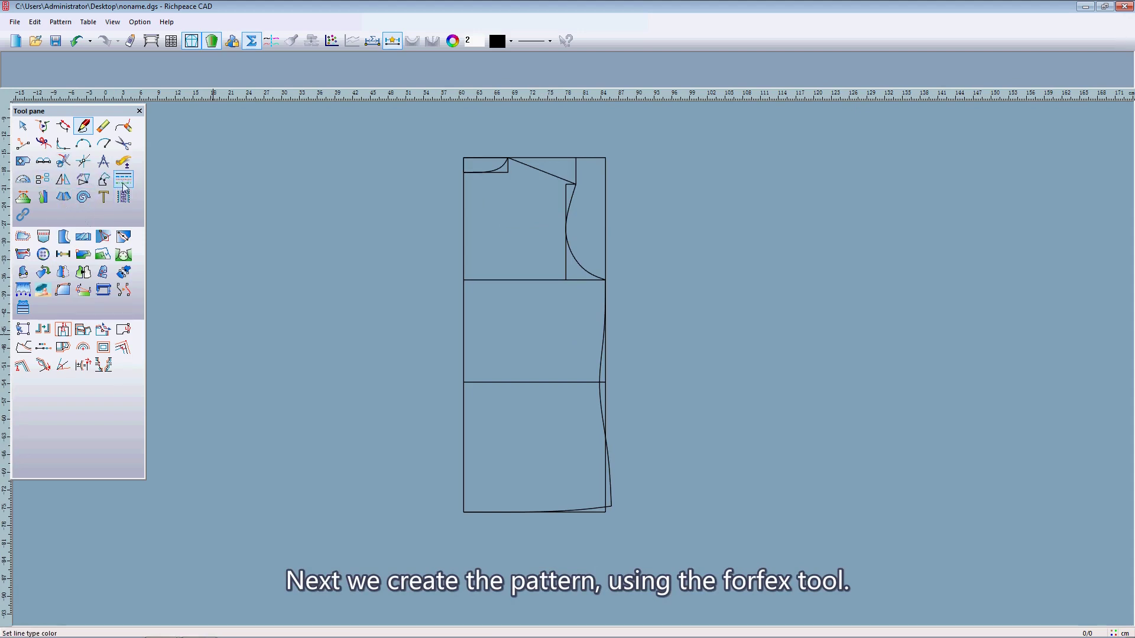
Start cutting out the back piece with the scissors tool, following the back collar curve and the shoulder line to the shoulder tip
click(124, 150)
scroll(497, 222, up, 4)
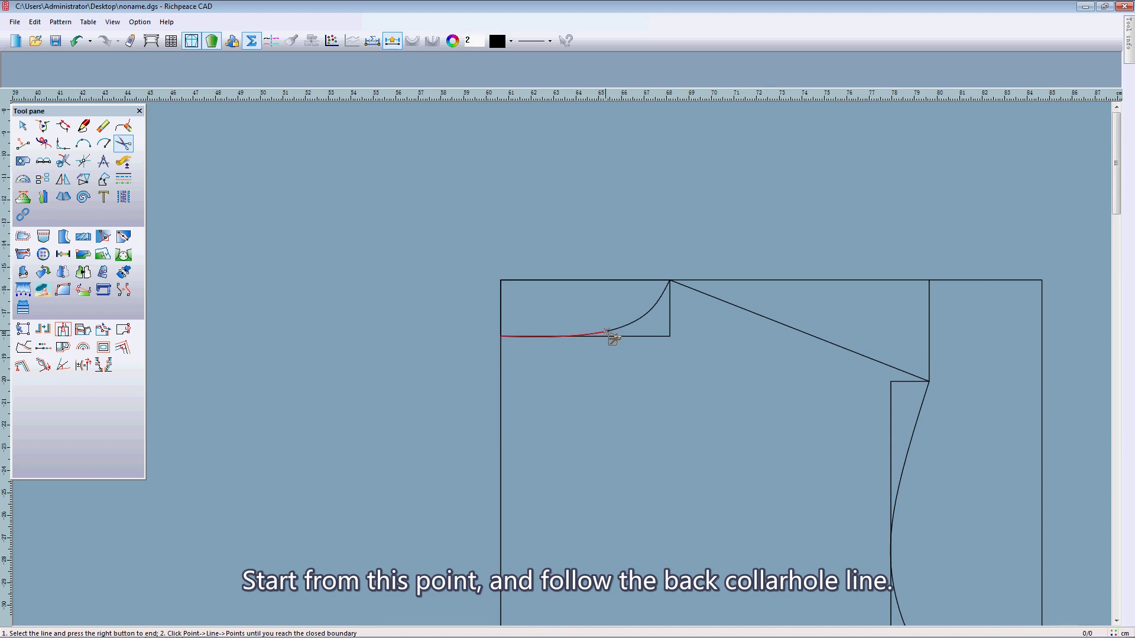
click(673, 283)
scroll(760, 359, down, 1)
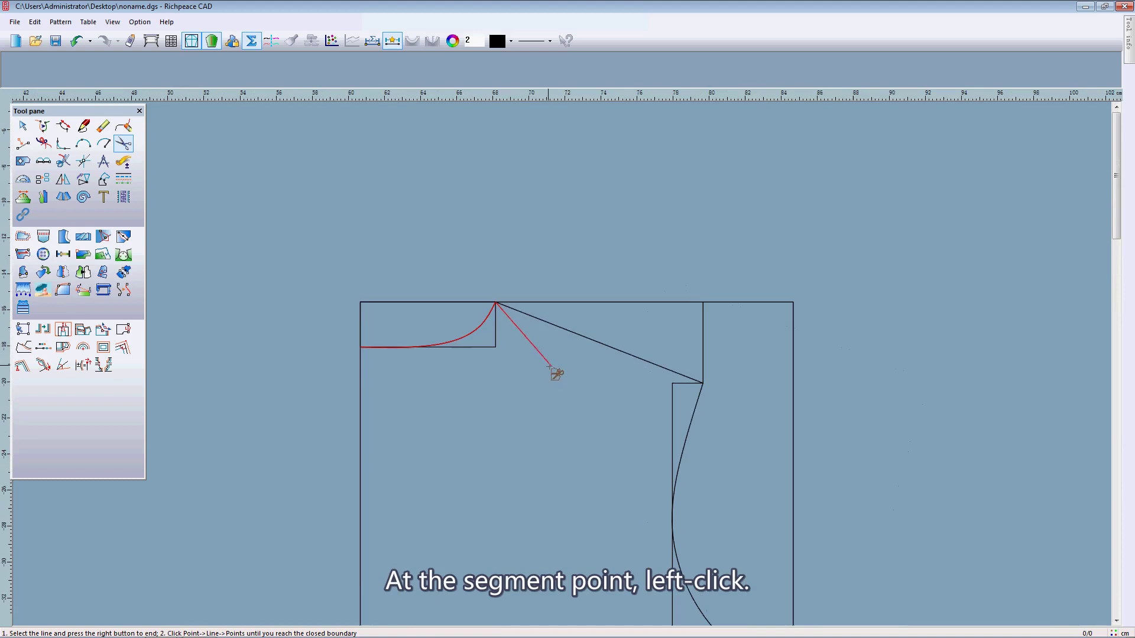
click(702, 383)
scroll(562, 364, down, 1)
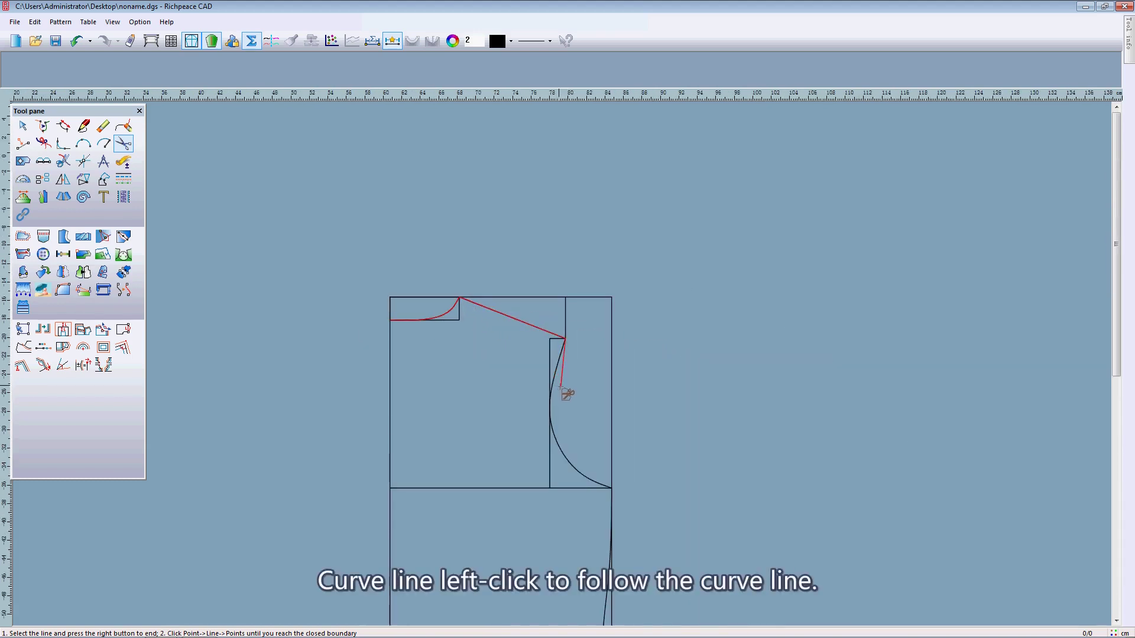
Continue the piece outline along the armhole curve and down the side seam through the waist point
click(552, 408)
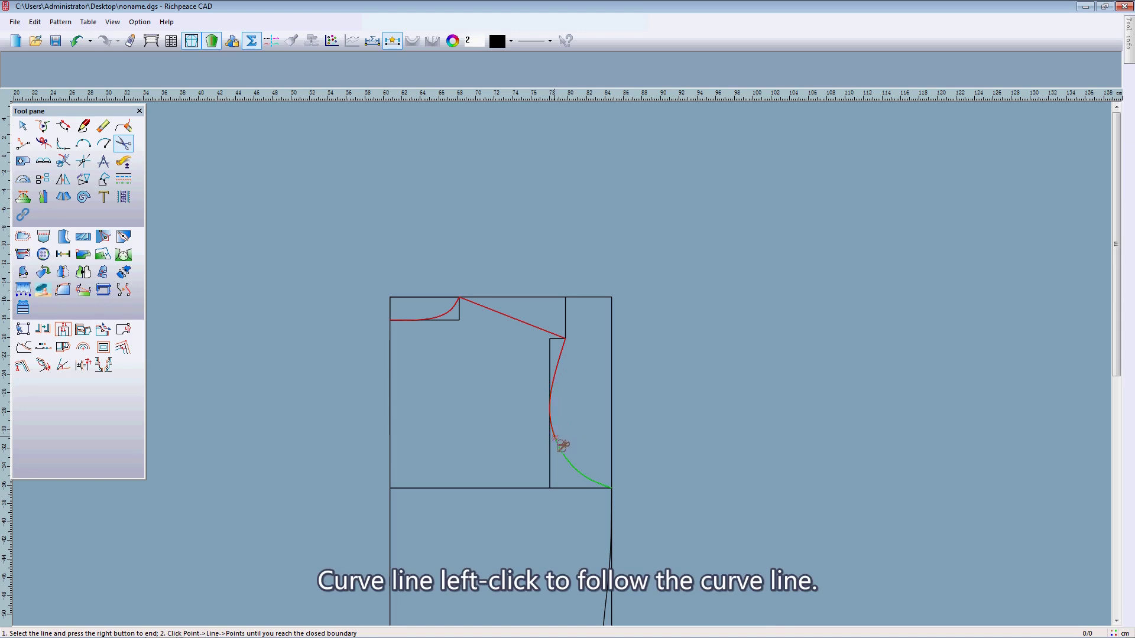
scroll(612, 489, down, 1)
scroll(566, 378, up, 2)
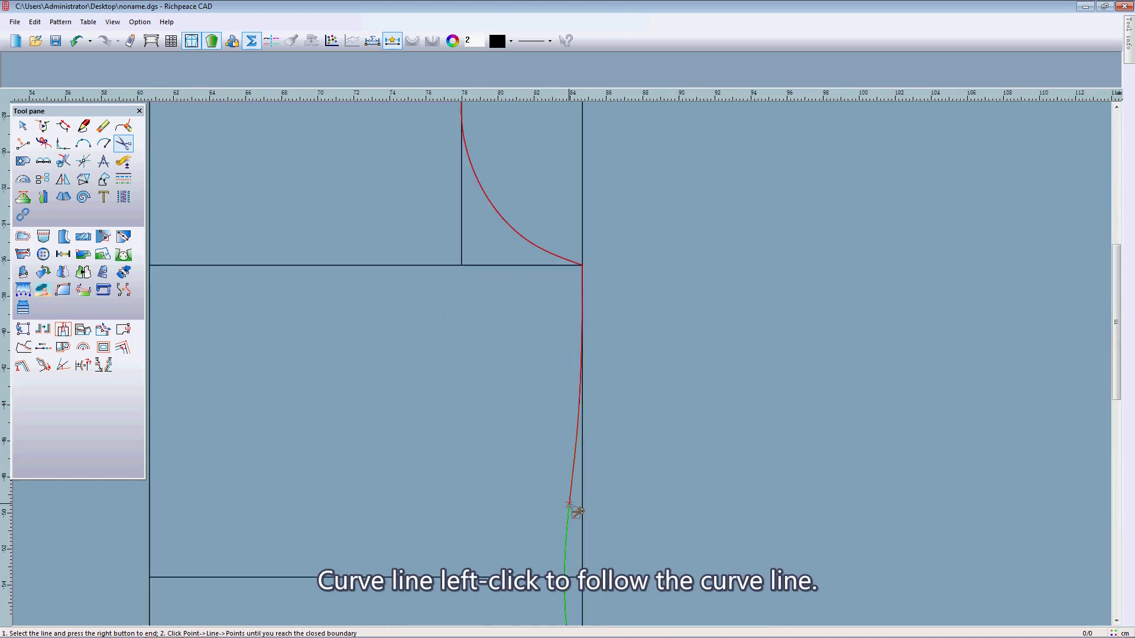
middle_drag(574, 532, 567, 369)
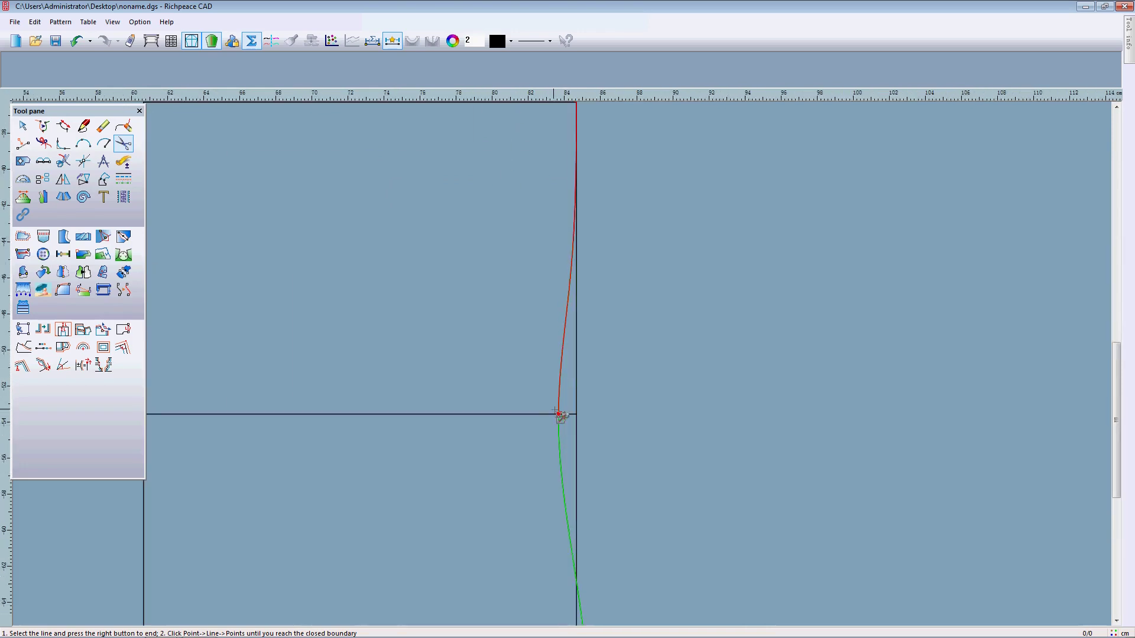
click(559, 383)
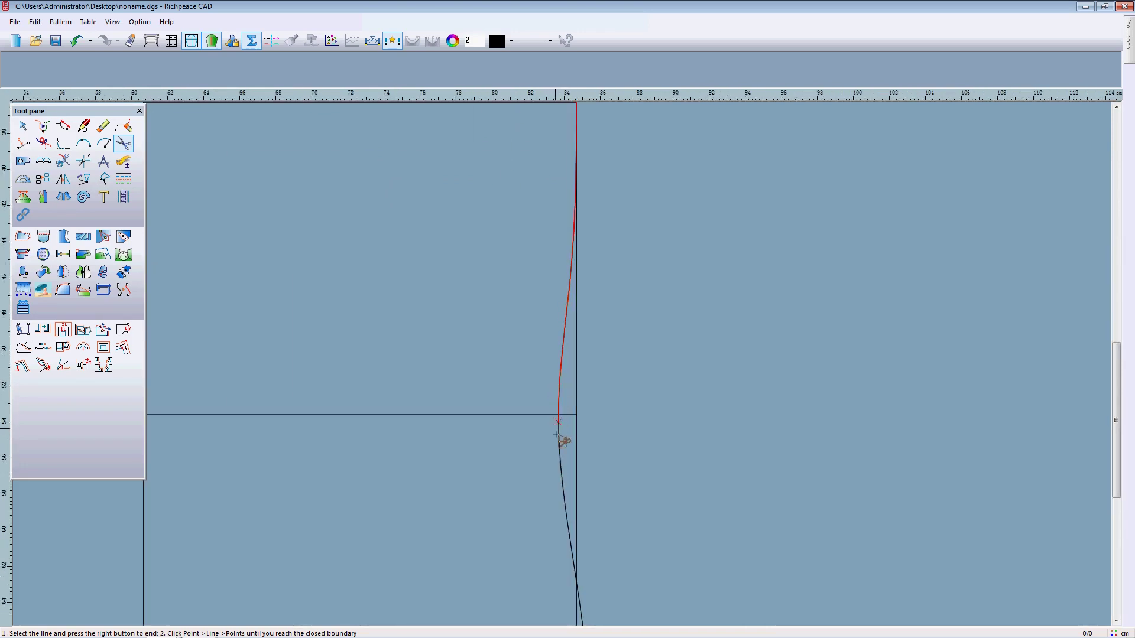
scroll(562, 441, down, 3)
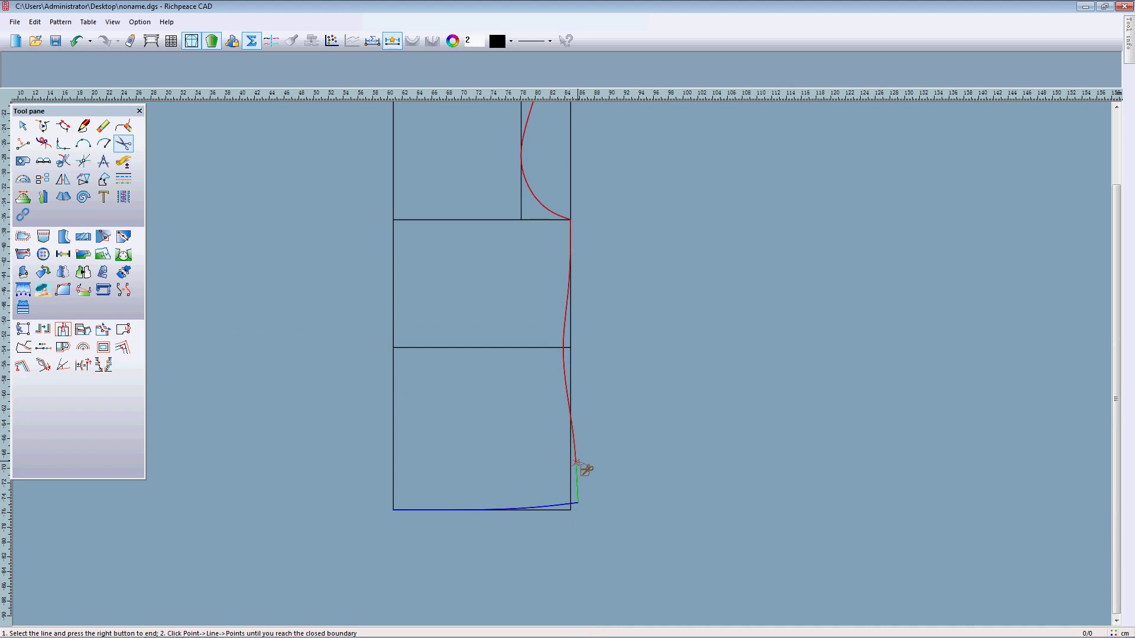
Close the piece outline along the curved bottom line and up the centre back line to the collar's starting point
scroll(555, 516, up, 4)
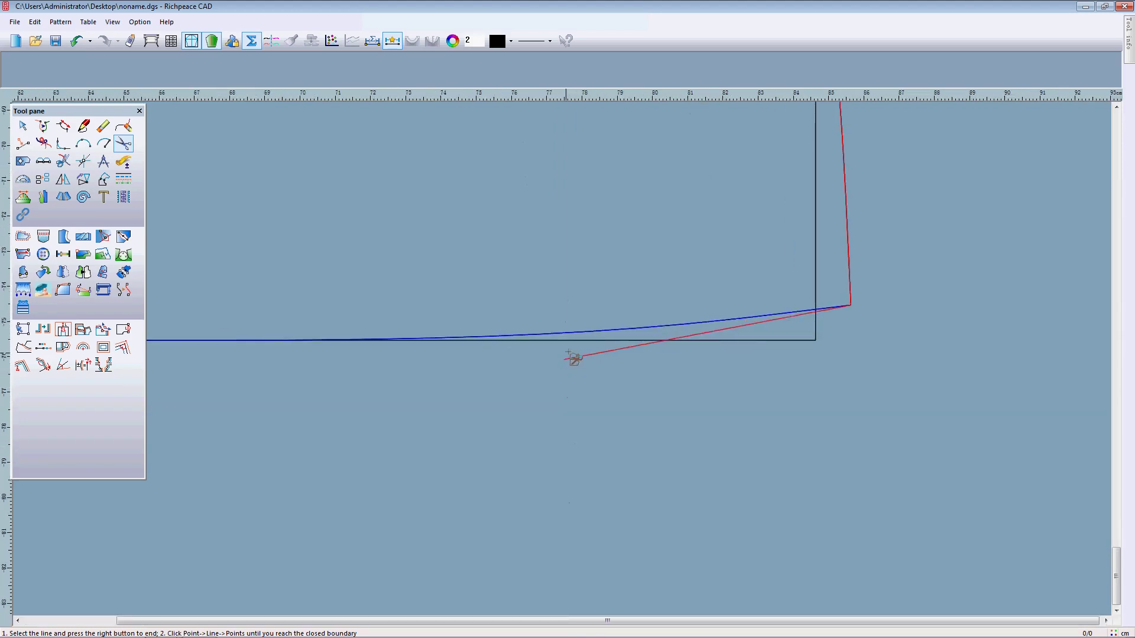
scroll(456, 345, down, 1)
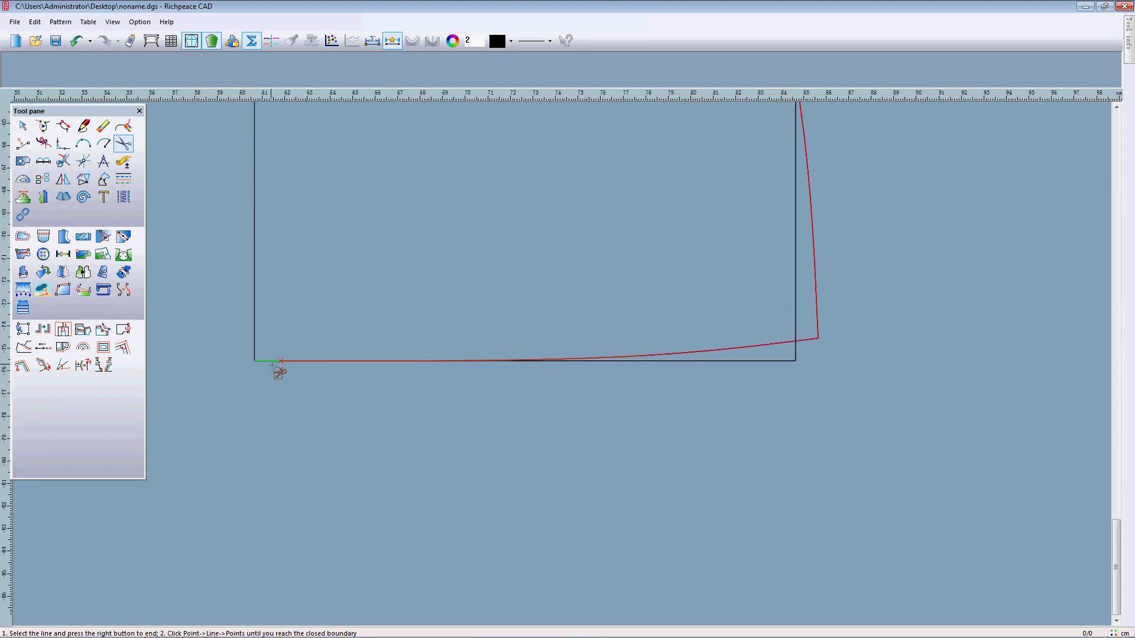
scroll(278, 245, down, 3)
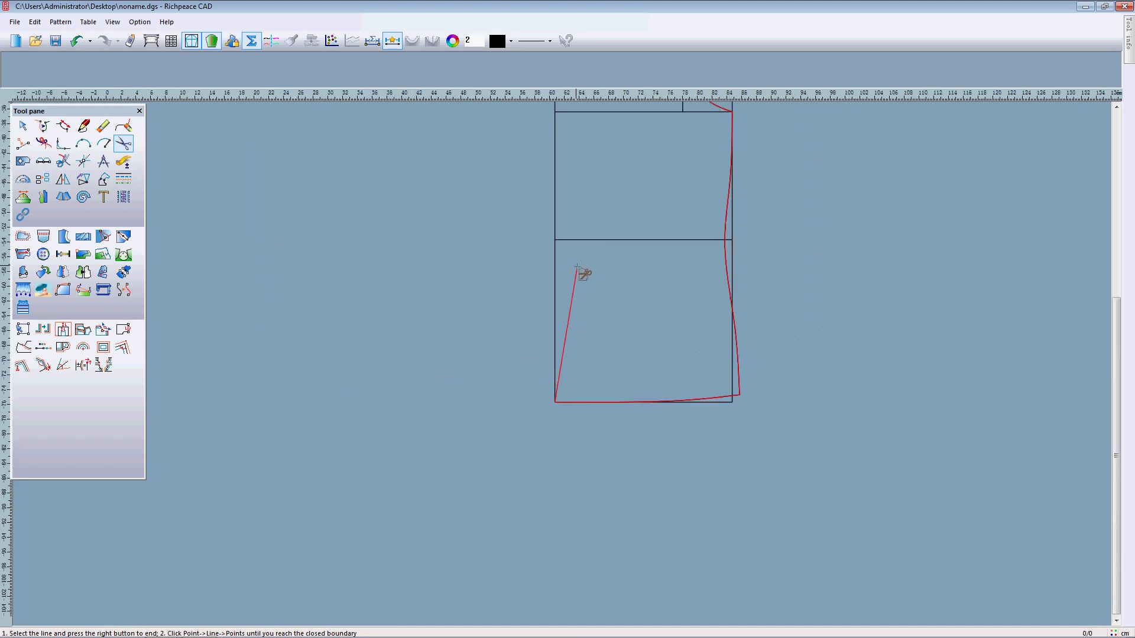
scroll(561, 244, down, 3)
scroll(562, 359, up, 4)
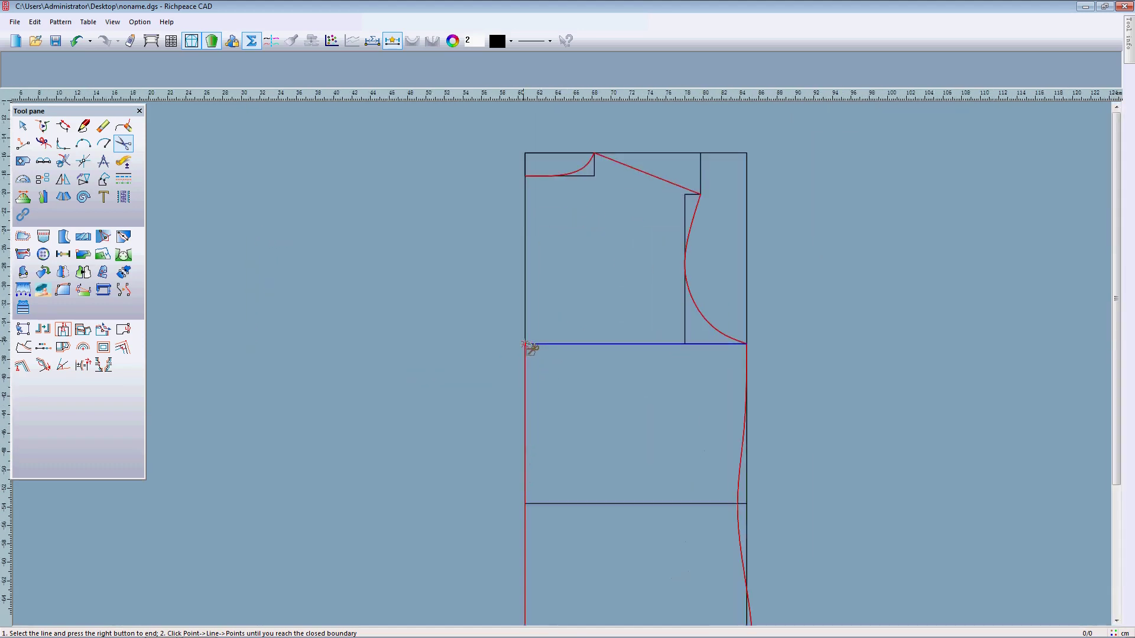
click(526, 176)
scroll(571, 370, down, 1)
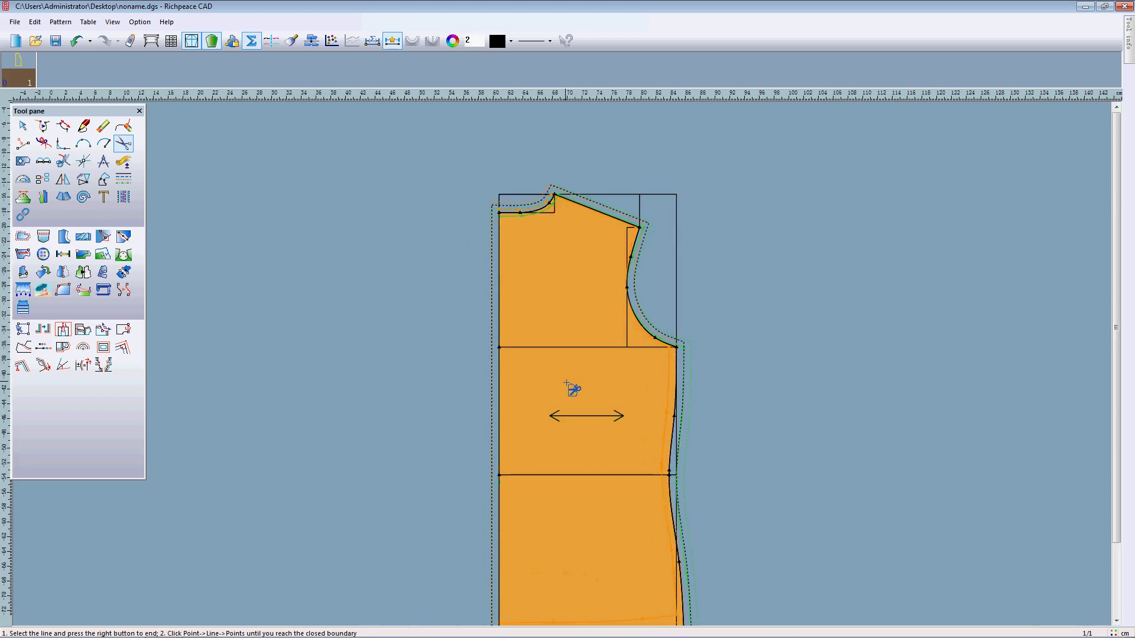
Move the cut back piece off the draft into the empty area beside it and hide its seam allowance
drag(588, 384, 355, 369)
scroll(355, 369, up, 1)
middle_drag(355, 369, 562, 364)
scroll(605, 372, up, 1)
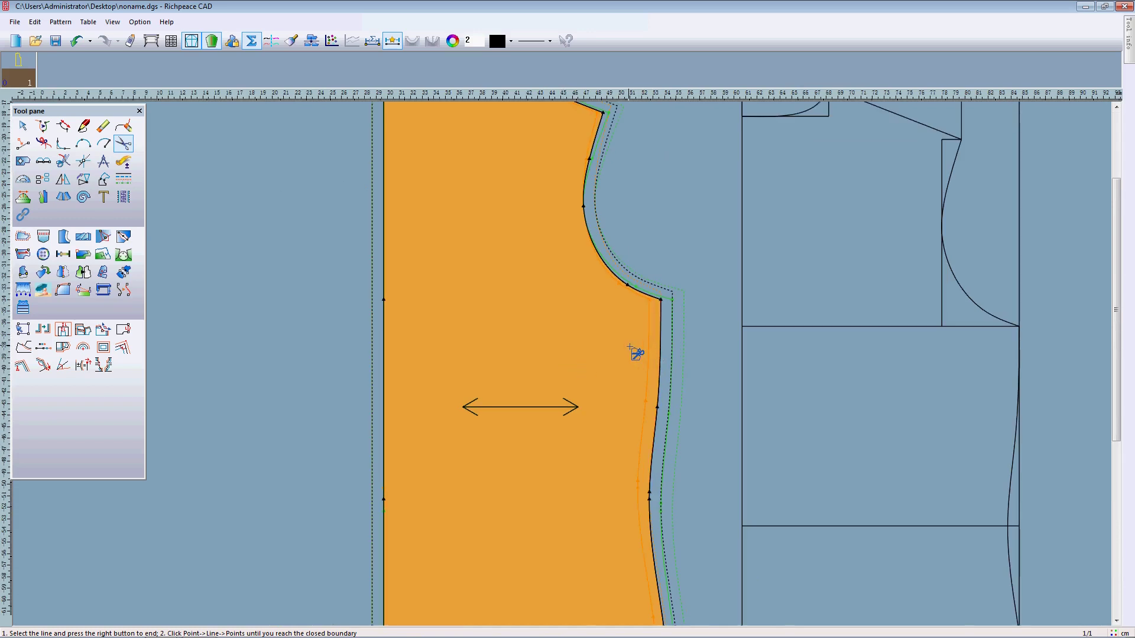
scroll(631, 353, up, 1)
scroll(547, 301, down, 5)
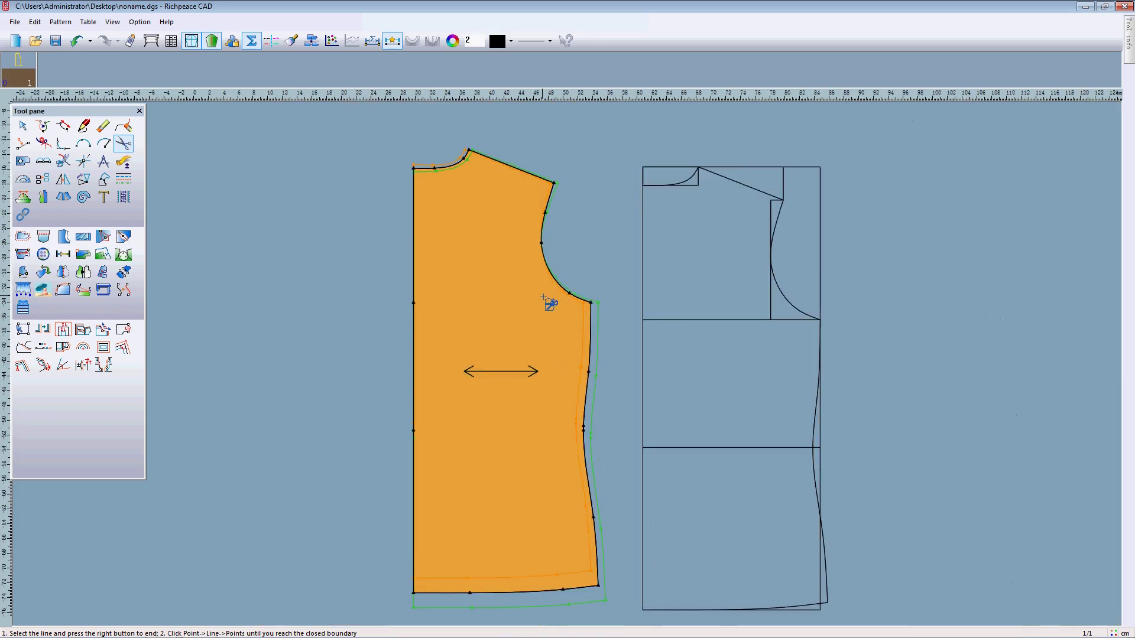
Examine the graded size outlines along the back piece's side seam and hem
scroll(580, 392, up, 2)
scroll(580, 393, up, 2)
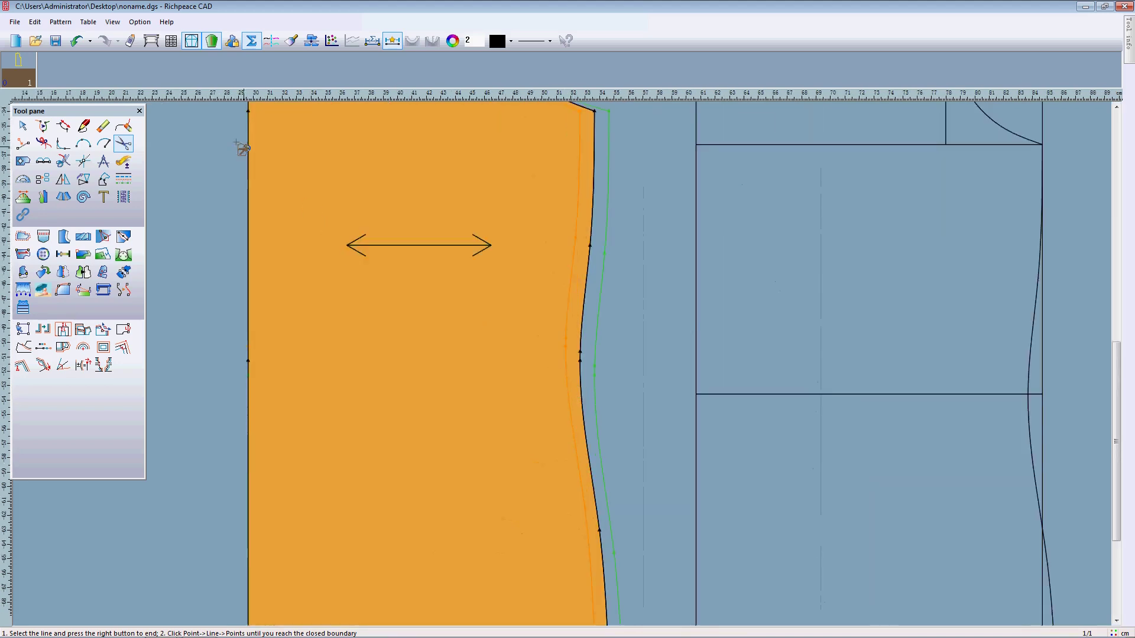
scroll(567, 367, down, 1)
scroll(568, 367, up, 1)
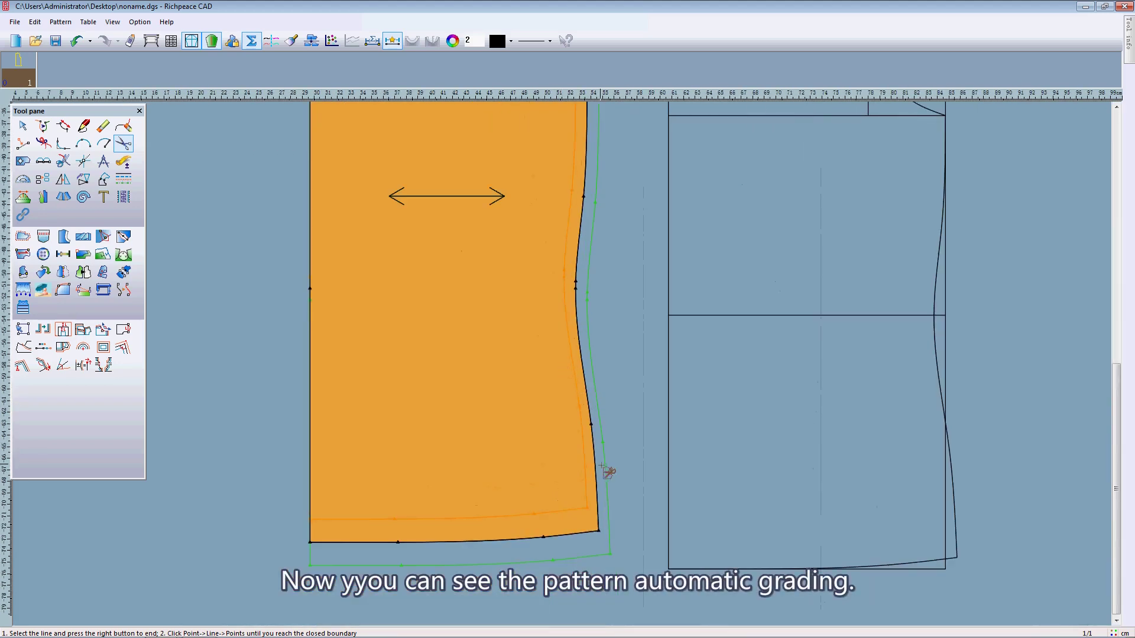
scroll(567, 366, up, 1)
scroll(540, 378, down, 2)
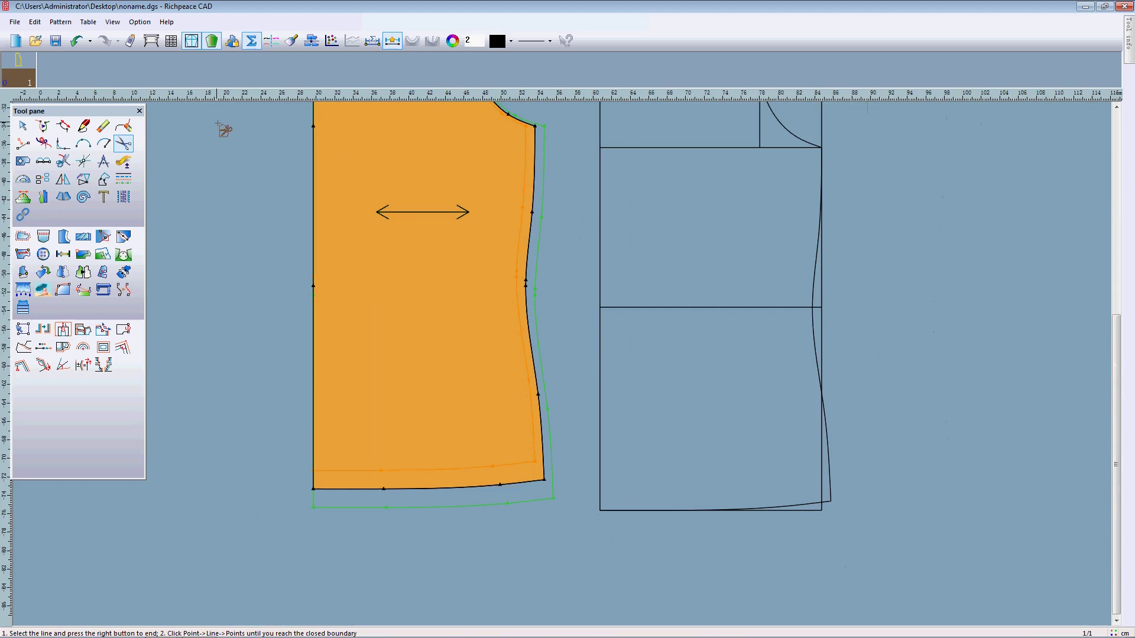
Open the size table and change the display colour of size S to blue
click(89, 22)
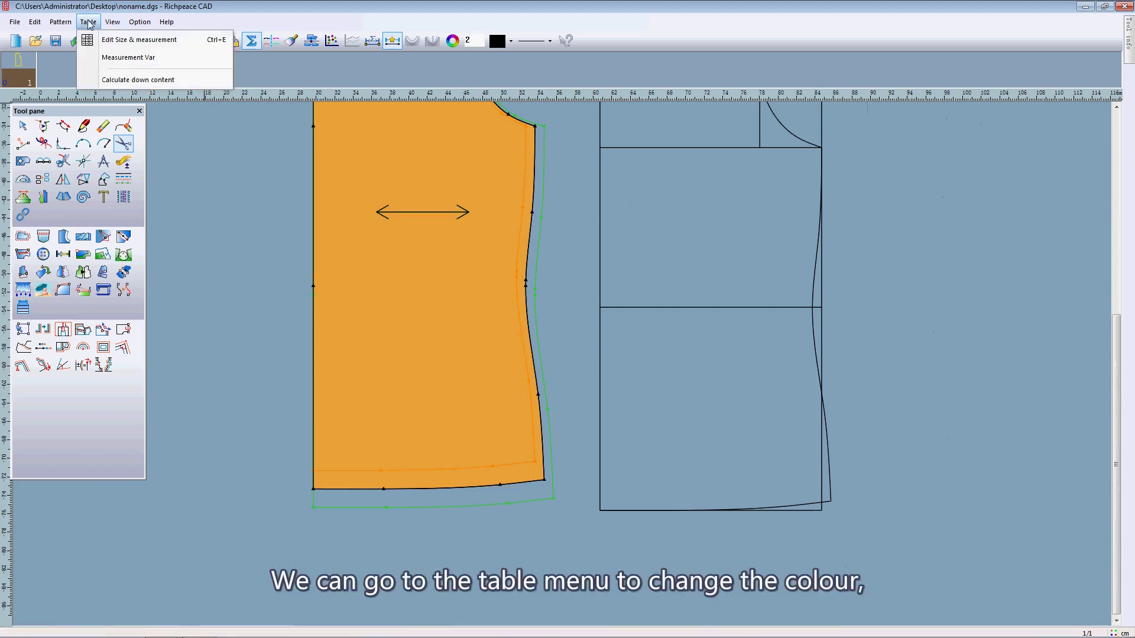
click(117, 40)
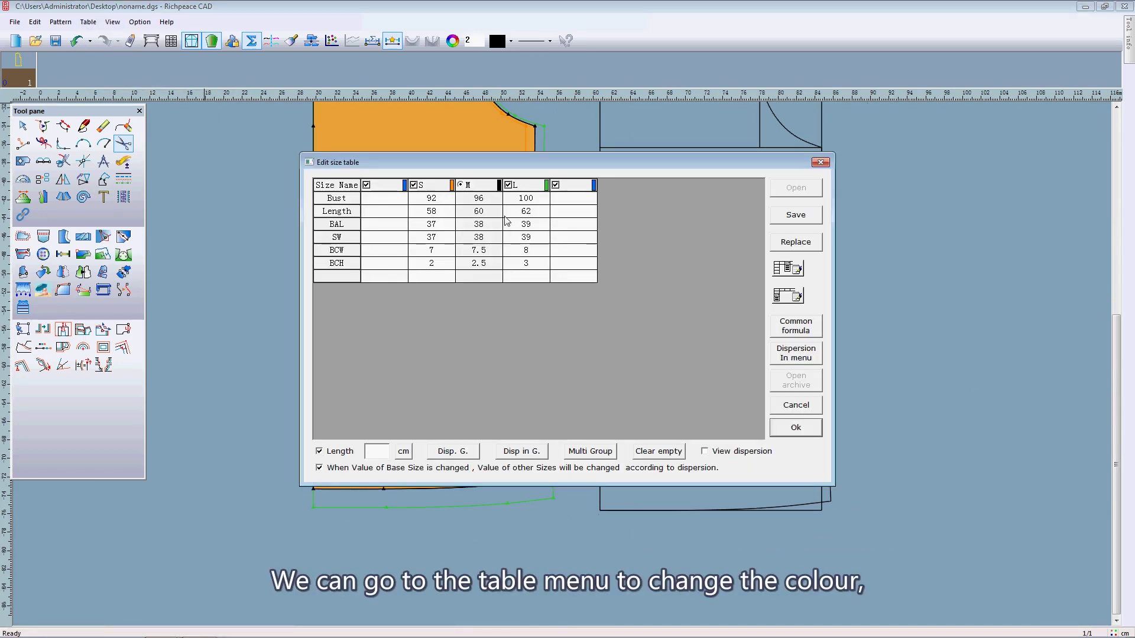
click(451, 185)
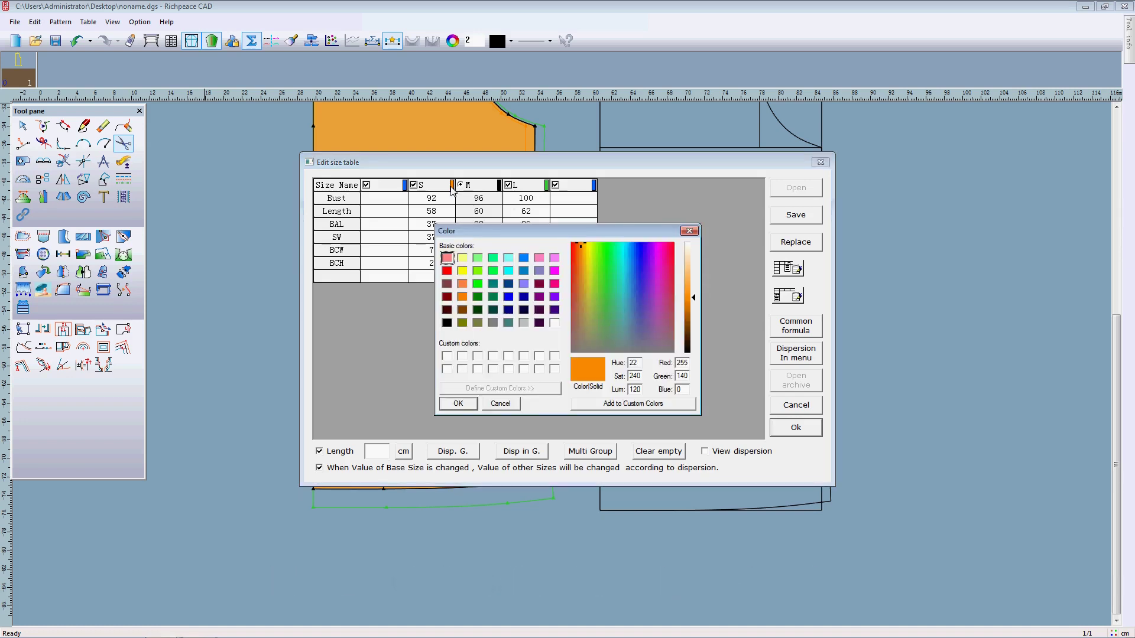
click(508, 297)
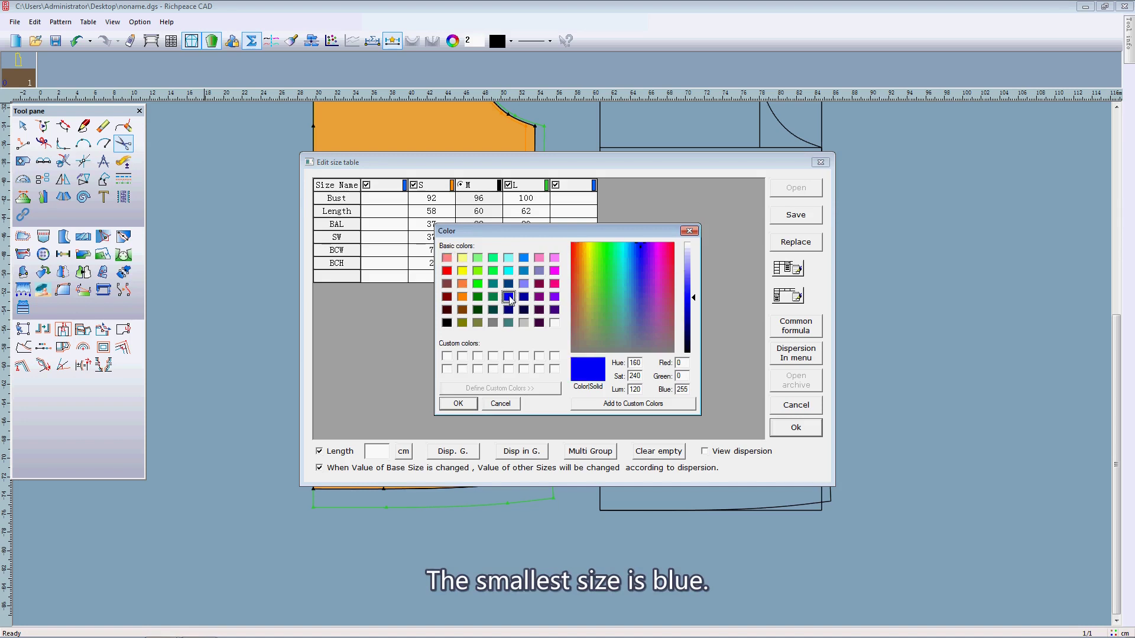
click(459, 403)
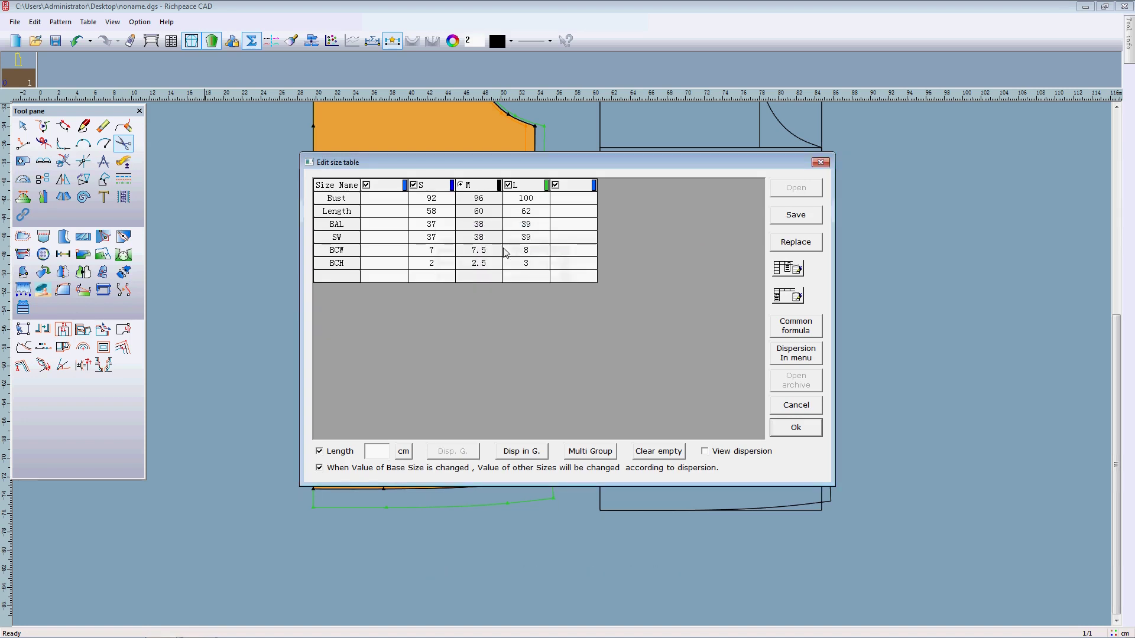
Change the display colour of size L to red and apply the size table
click(547, 185)
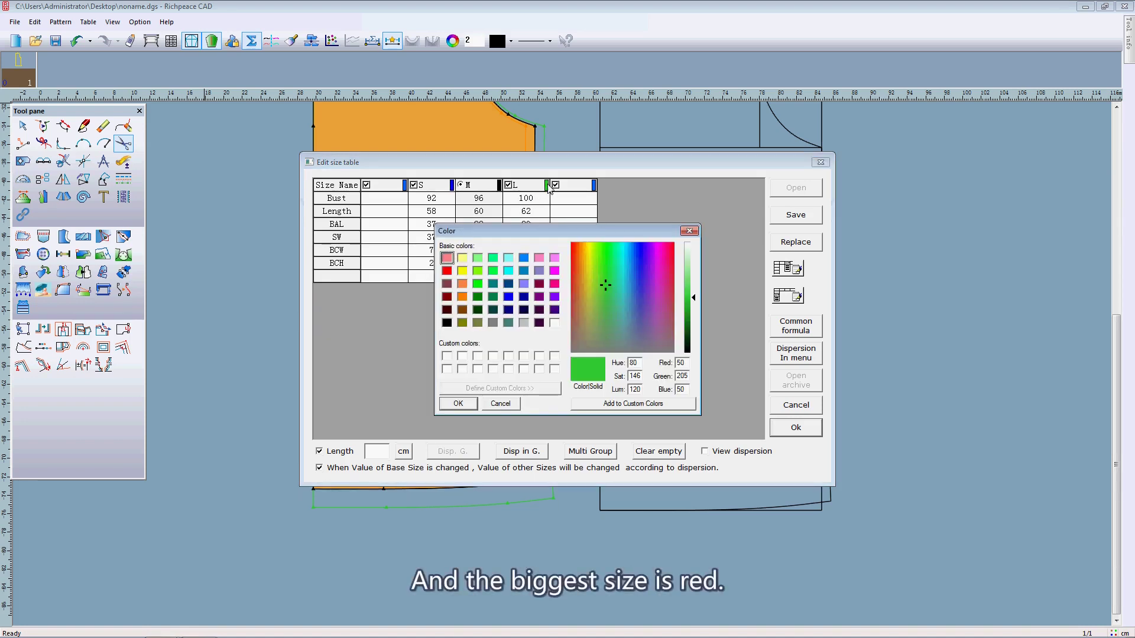
click(447, 270)
click(458, 403)
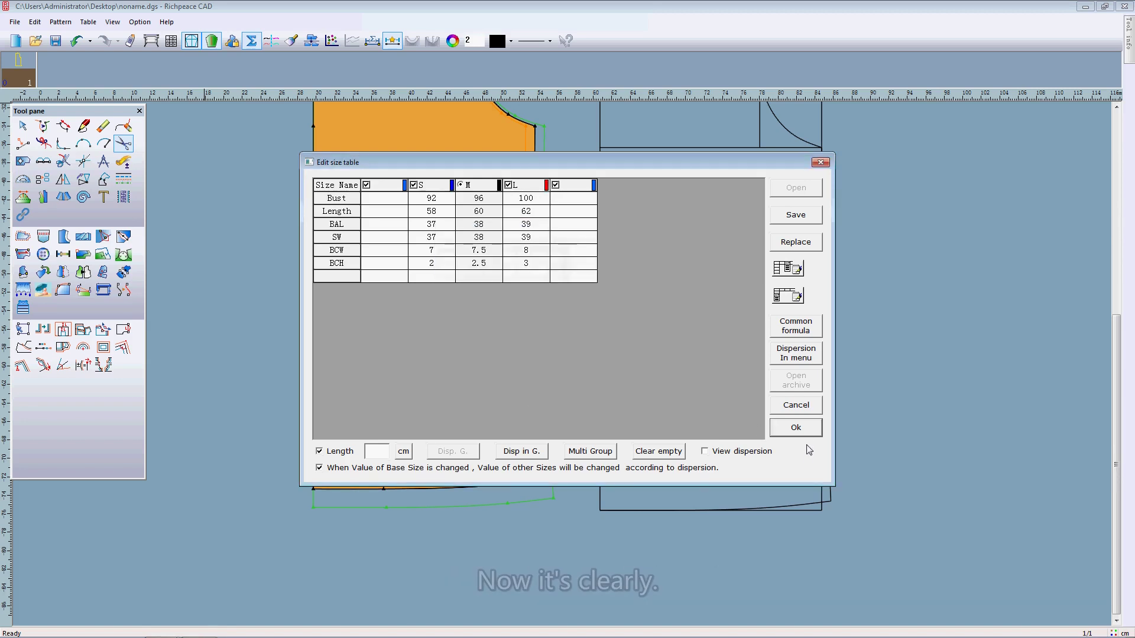
click(796, 426)
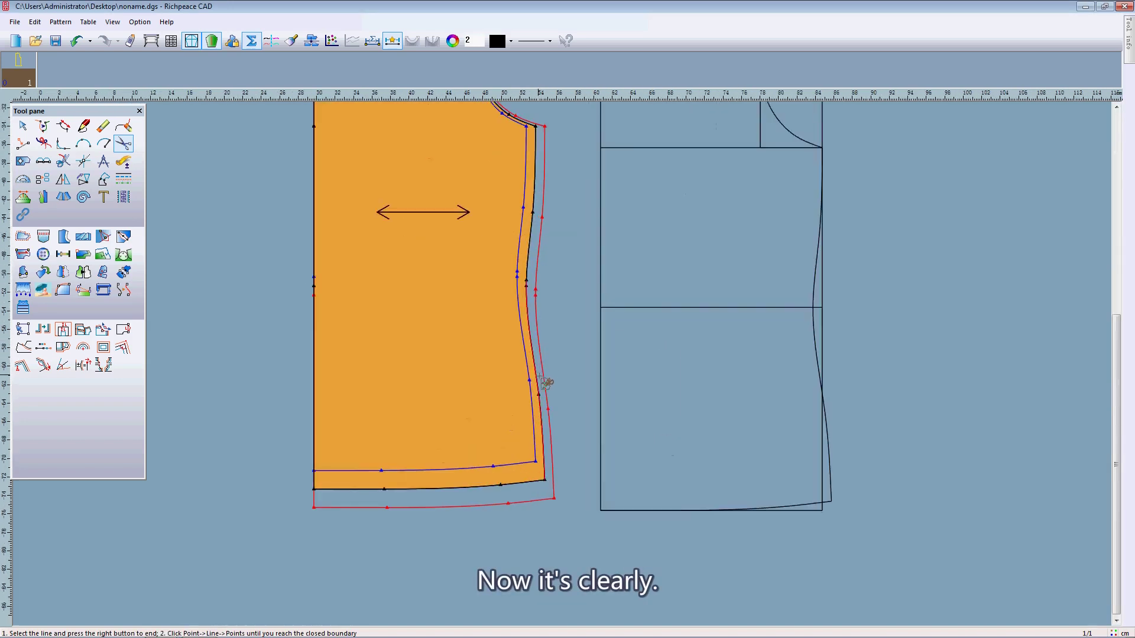
Check the recoloured S, M and L outlines around the whole back piece
scroll(545, 382, up, 1)
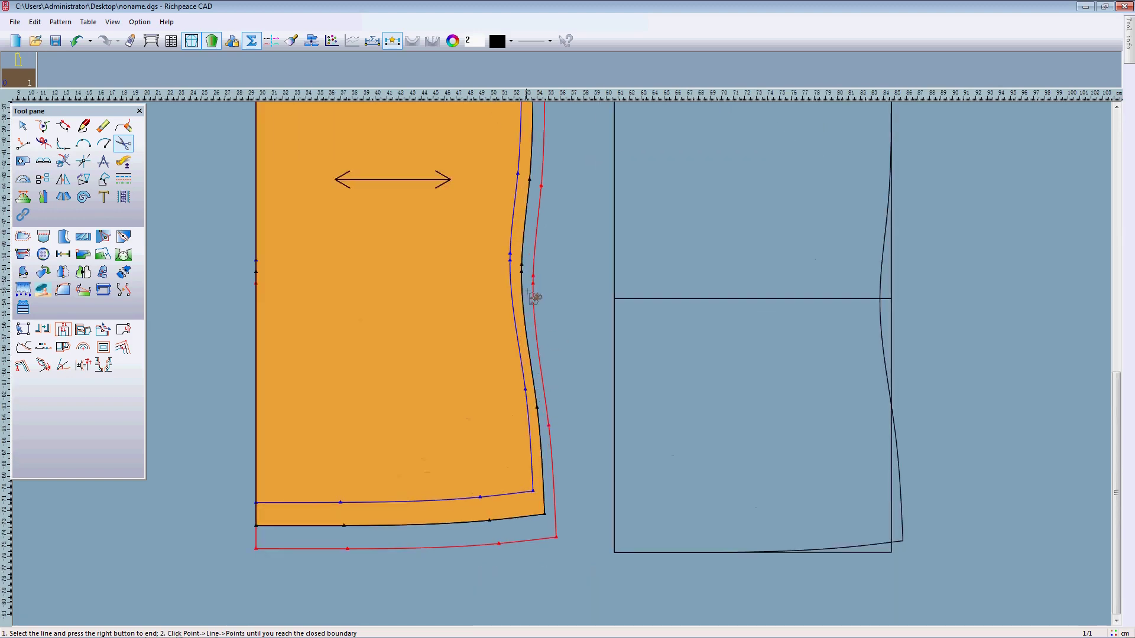
scroll(567, 369, down, 2)
scroll(568, 368, up, 1)
scroll(569, 368, down, 1)
scroll(568, 368, up, 2)
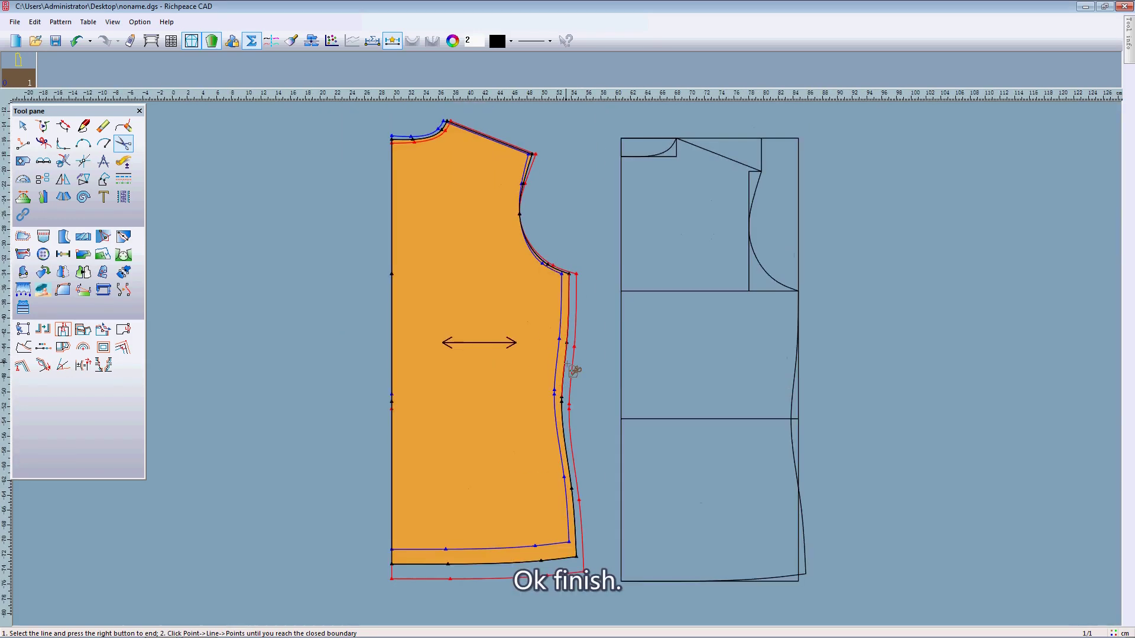